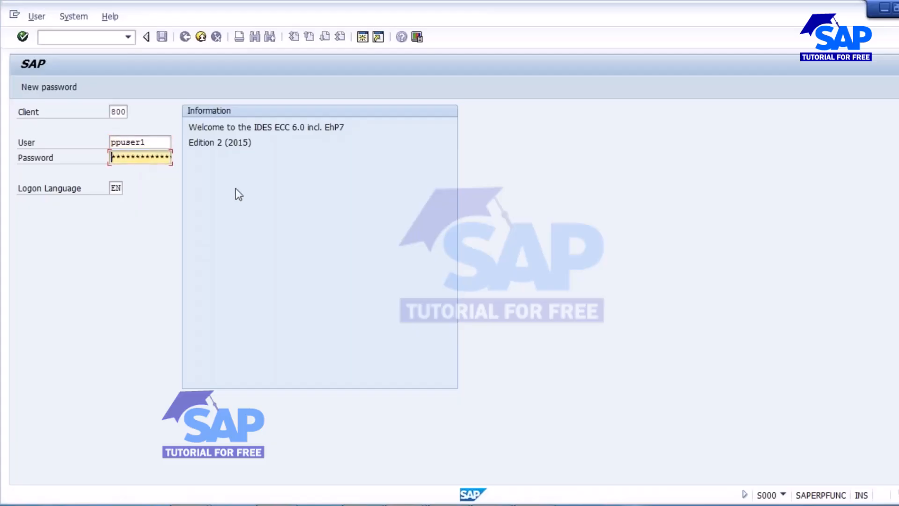
Step: Log on with the account password and start transaction MM01
key("Left")
key("Left")
key("Left")
key("Left")
key("Right")
key("Right")
type("****")
key("Return")
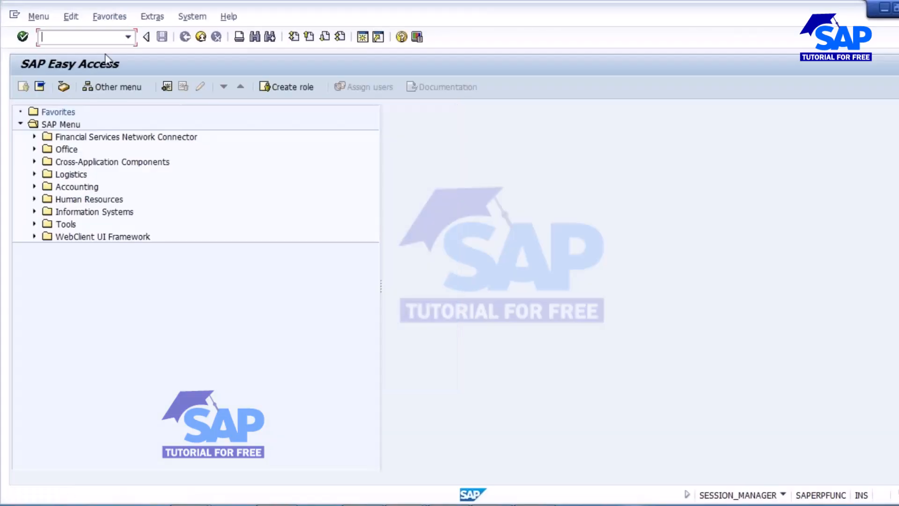
type("mm01")
key("Return")
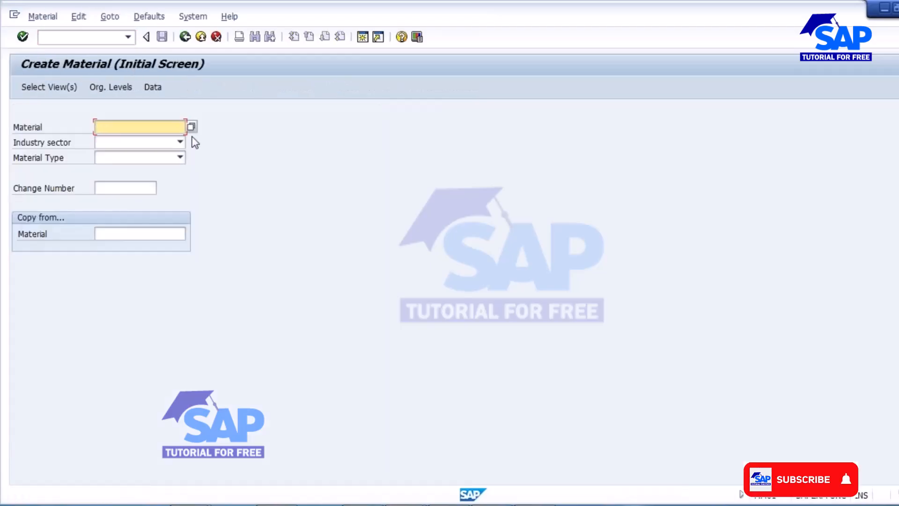
Step: Set industry sector Mechanical Engineering and material type ROH Raw material, replacing an initial FERT choice
left_click(179, 142)
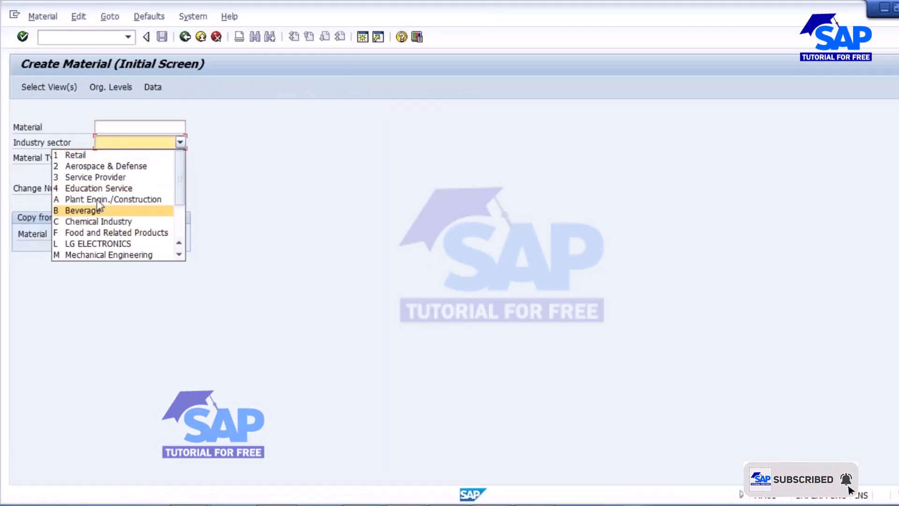
left_click(107, 254)
left_click(180, 157)
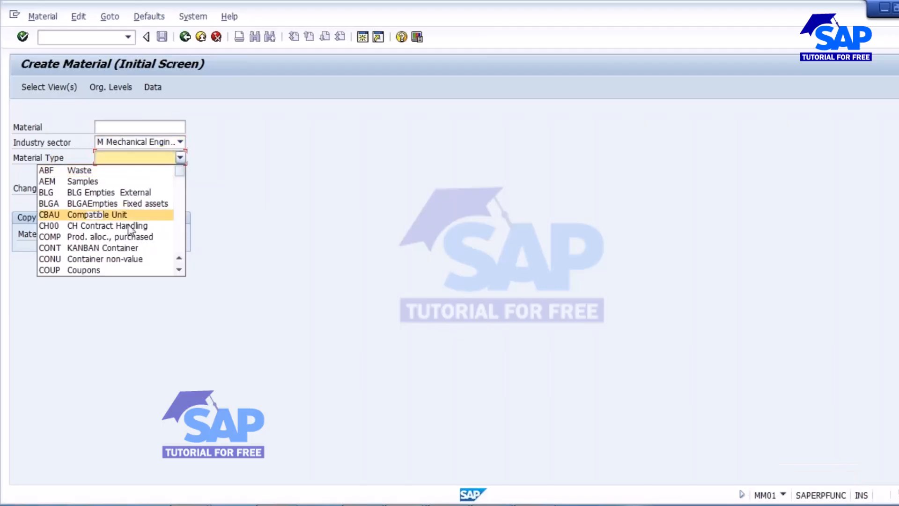
scroll(119, 239, "down", 2)
left_click(115, 270)
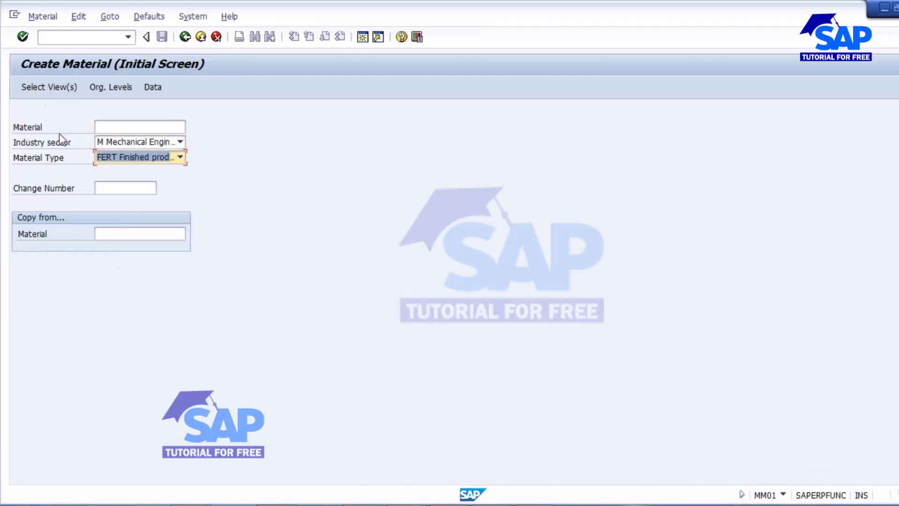
left_click(36, 88)
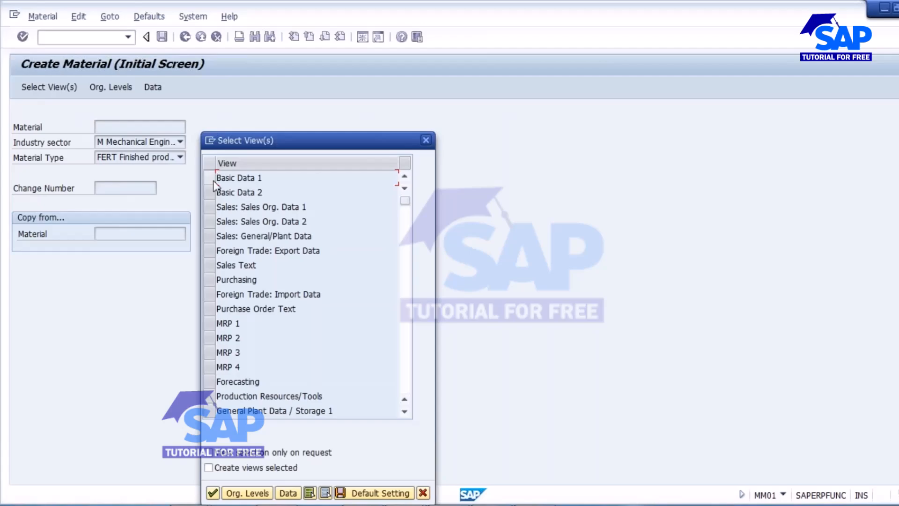
left_click(423, 493)
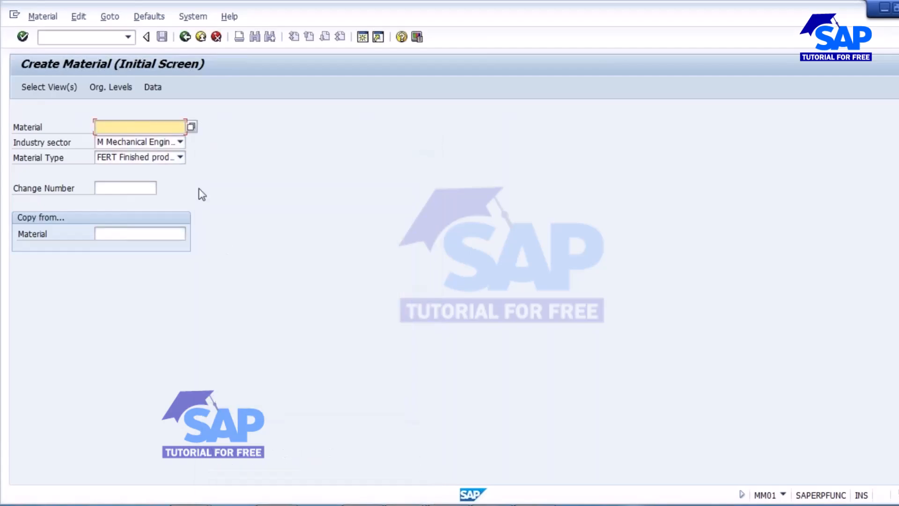
left_click(180, 157)
scroll(152, 225, "down", 5)
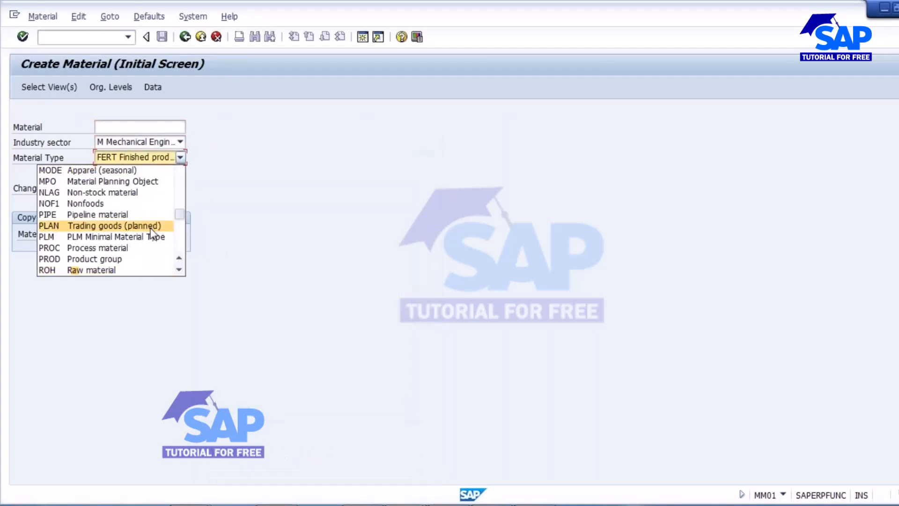
left_click(118, 271)
left_click(35, 89)
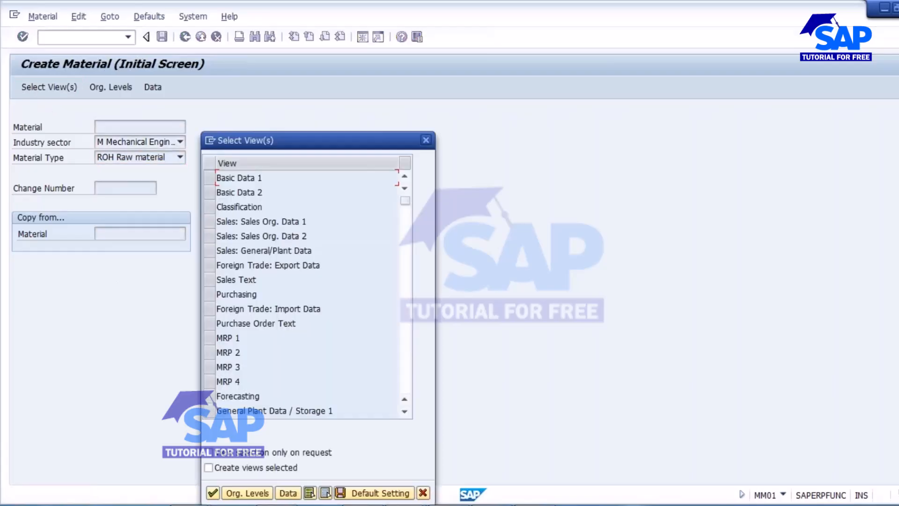
Step: Tick the Basic Data 1-2, Purchasing and MRP 1-4 views
left_click(209, 178)
left_click(209, 192)
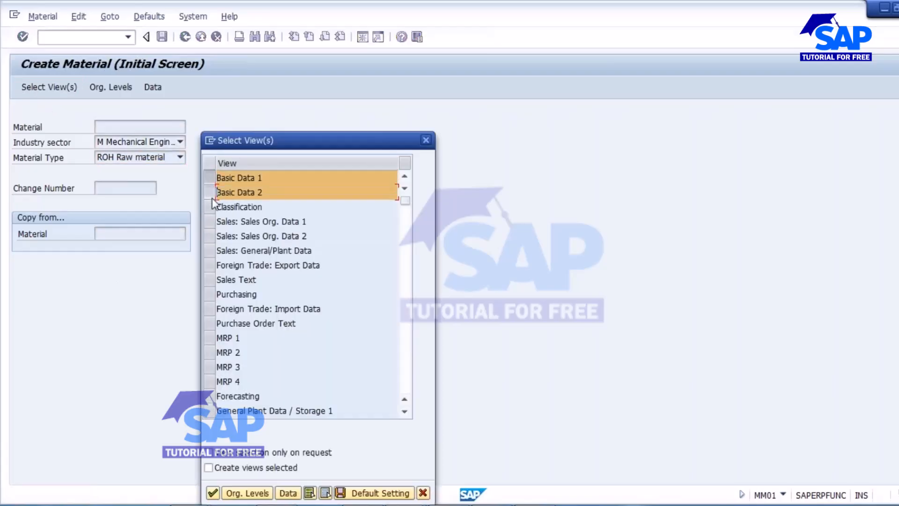
left_click(214, 295)
left_click(213, 339)
left_click(212, 352)
left_click(211, 366)
left_click(212, 381)
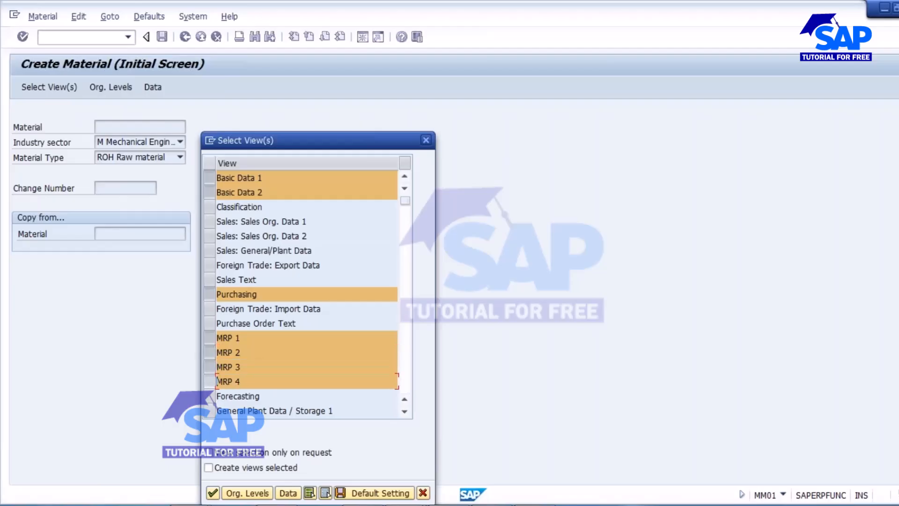
Step: Add General Plant Data 1-2, Quality Management, Accounting 1-2 and Costing 1-2 views, then confirm
left_click_drag(317, 148, 350, 92)
scroll(276, 302, "down", 1)
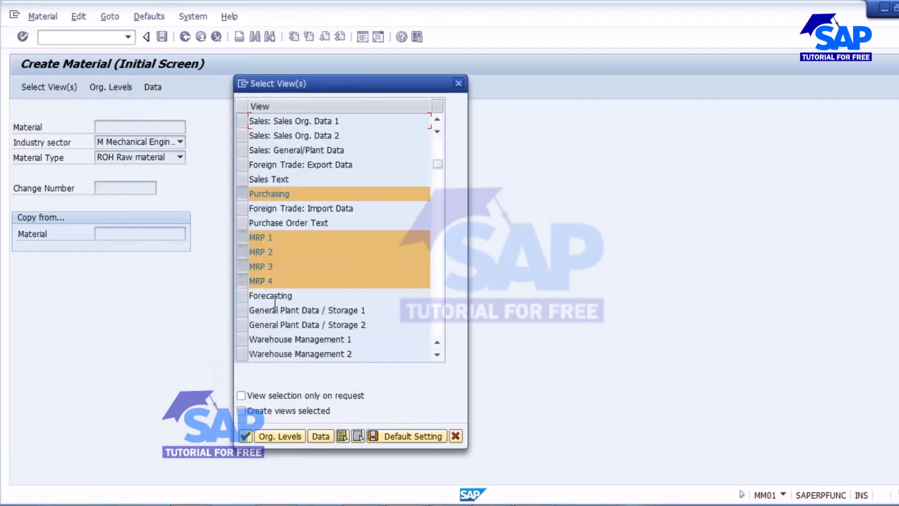
left_click(242, 310)
left_click(240, 325)
scroll(272, 314, "down", 1)
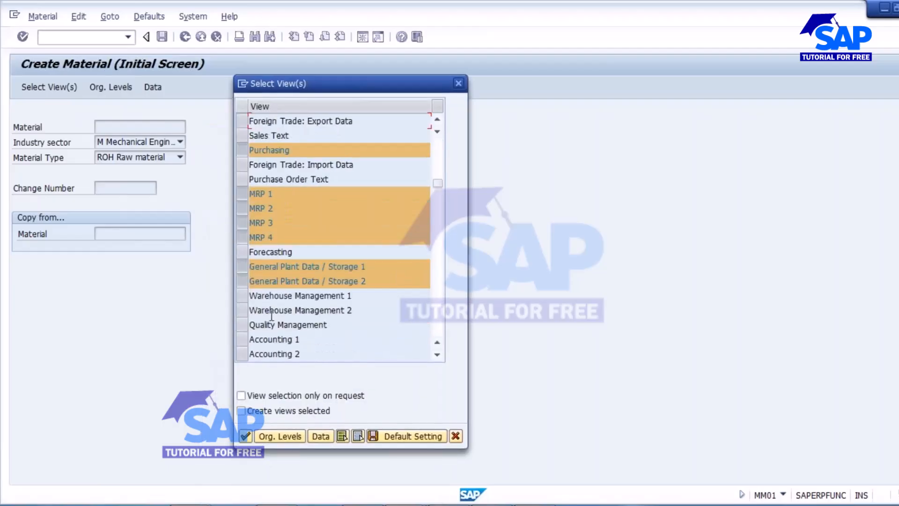
left_click(242, 326)
left_click(242, 340)
left_click(241, 354)
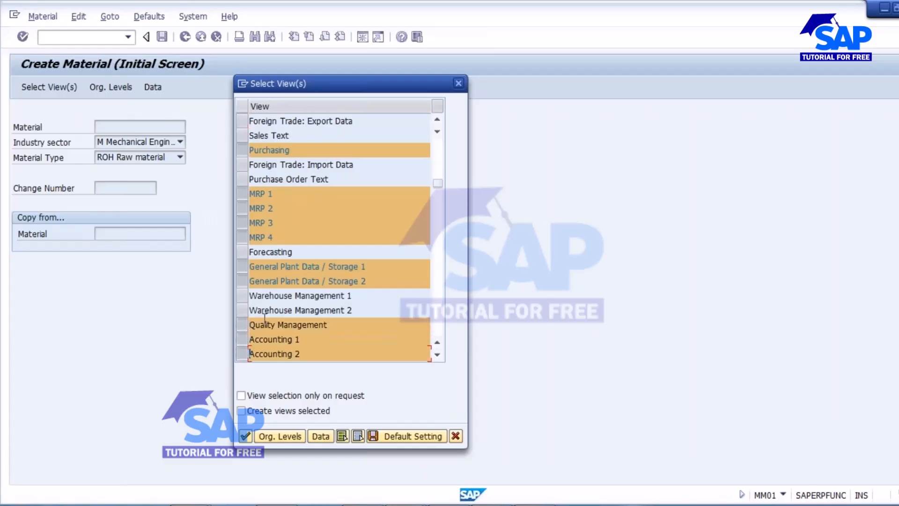
scroll(265, 320, "down", 1)
left_click(243, 325)
left_click(242, 339)
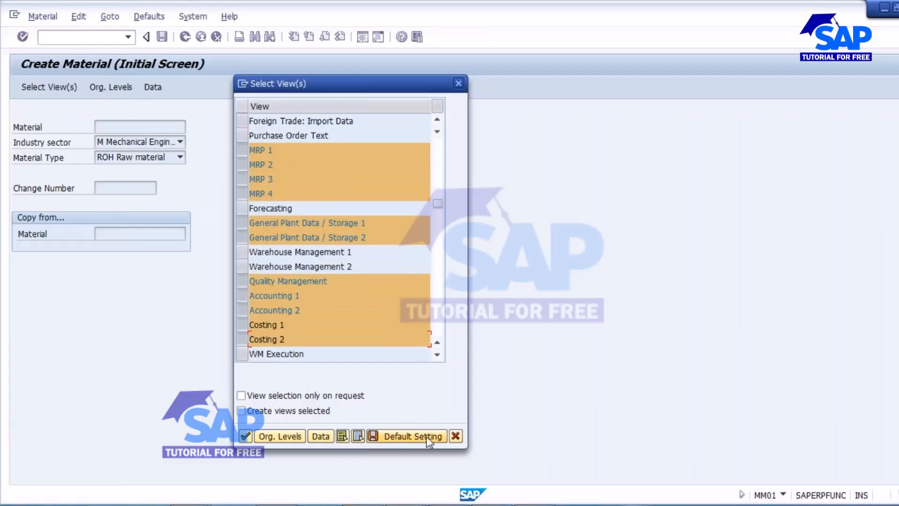
left_click(244, 436)
Step: Enter plant 1000 and begin typing the description SAVAN_BM
type("1000")
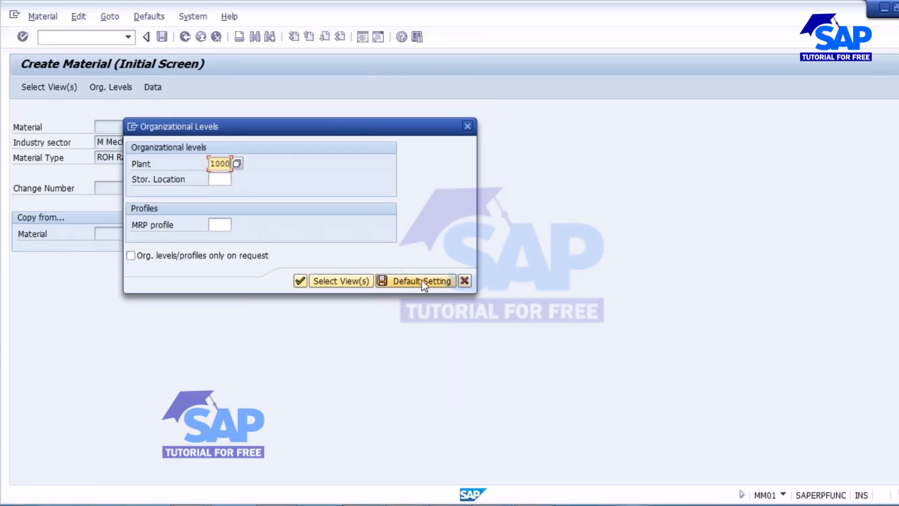
key("Return")
key("Return")
type("SAVA")
key("BackSpace")
type("AN_")
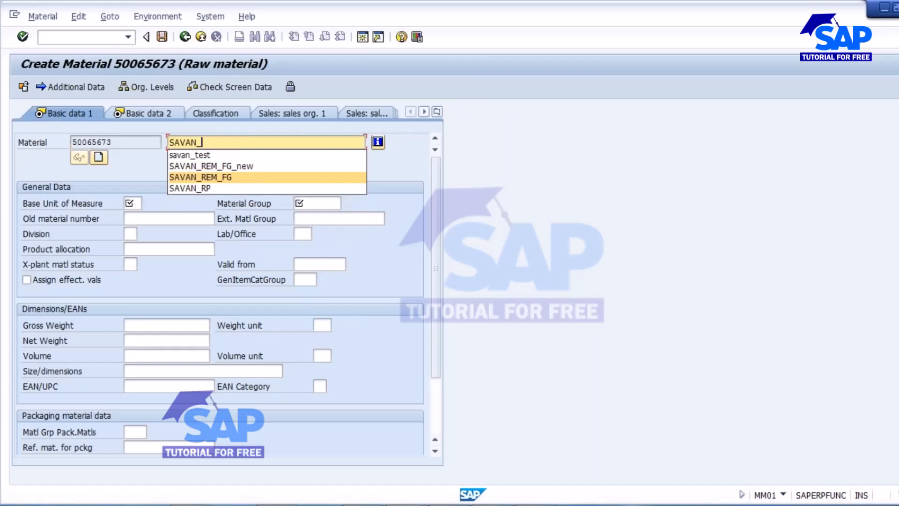
type("BM")
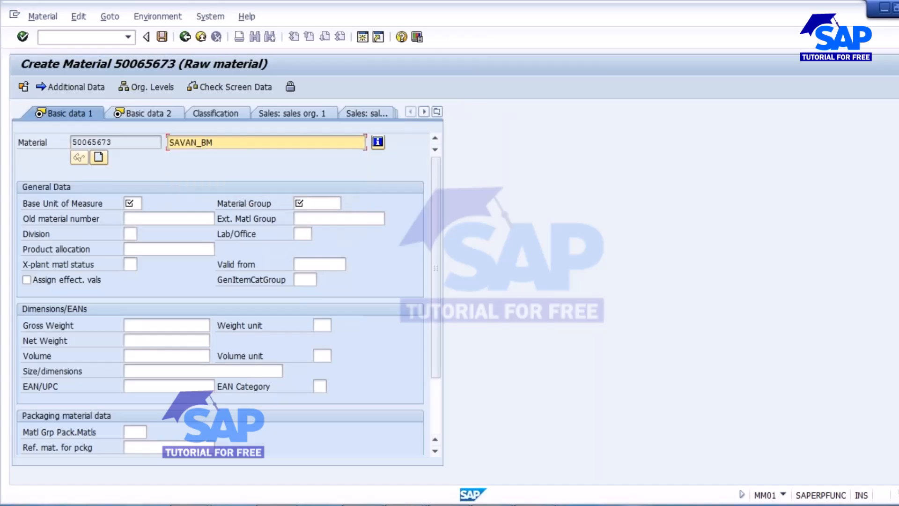
Step: Set base unit L and material group 00702, then advance through Basic data 2 to Purchasing
left_click(133, 203)
left_click(133, 217)
left_click(323, 207)
left_click(316, 216)
key("Return")
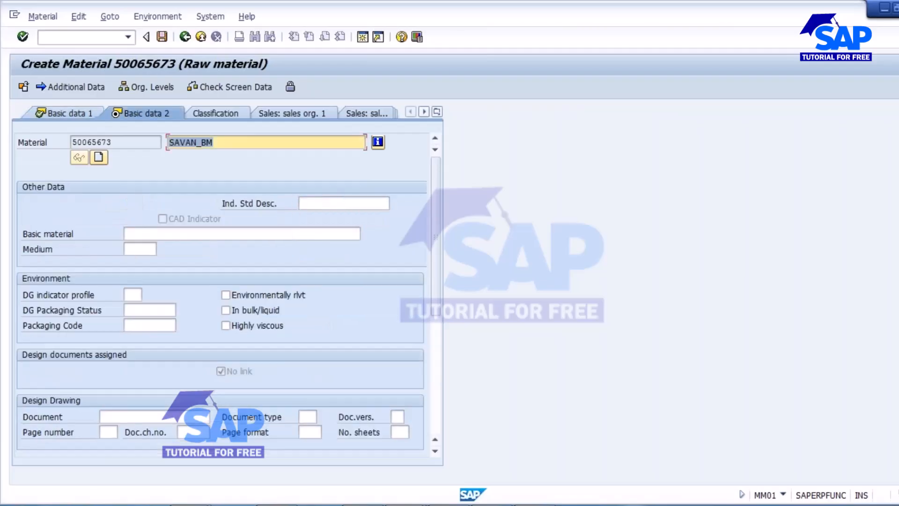
key("Return")
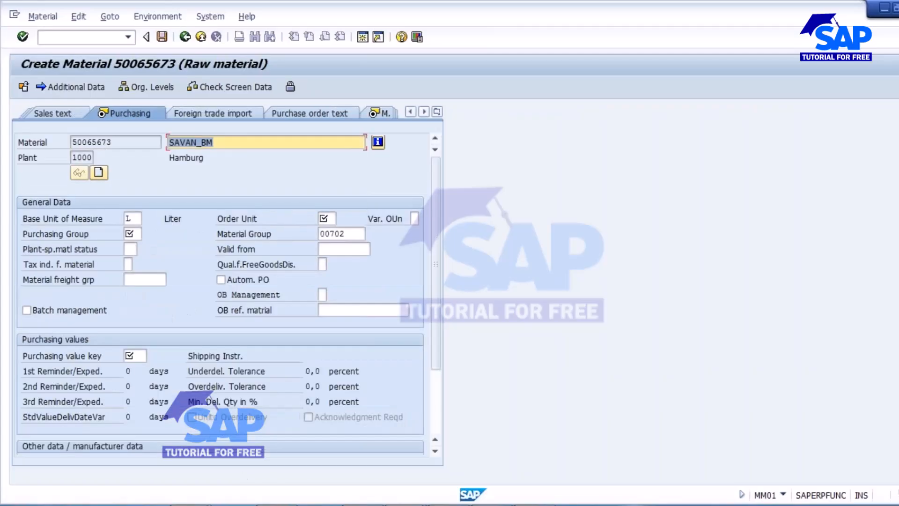
left_click(322, 505)
Step: Write the Notepad lines 'Purchasing', 'WS view' and 'Plant/data storage 1 view'
left_click_drag(229, 107, 379, 91)
type("Purha")
key("BackSpace")
key("BackSpace")
type("chasing")
key("Return")
type("M")
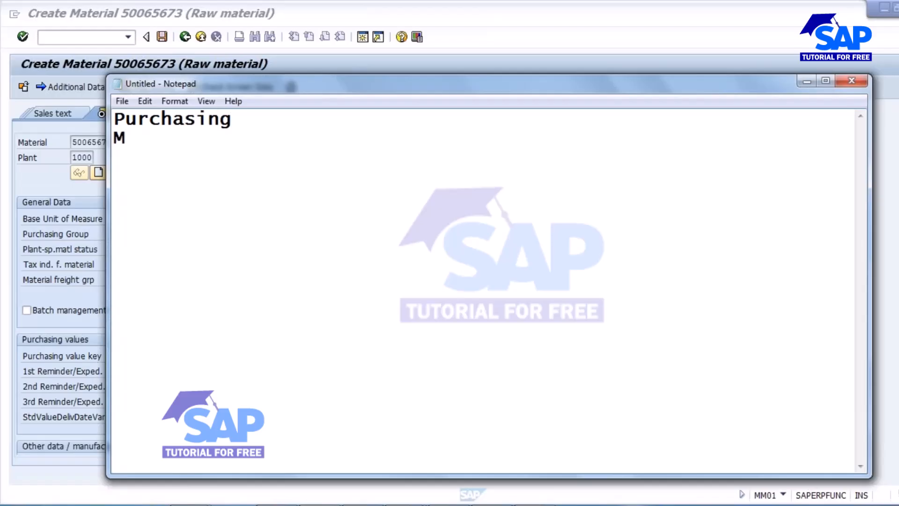
key("BackSpace")
type("WS view")
key("Return")
type("Plant")
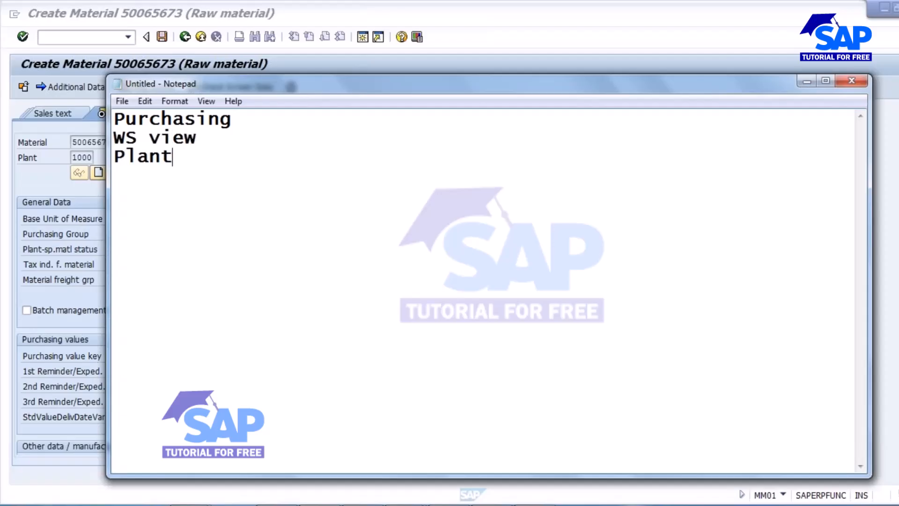
type("/data s")
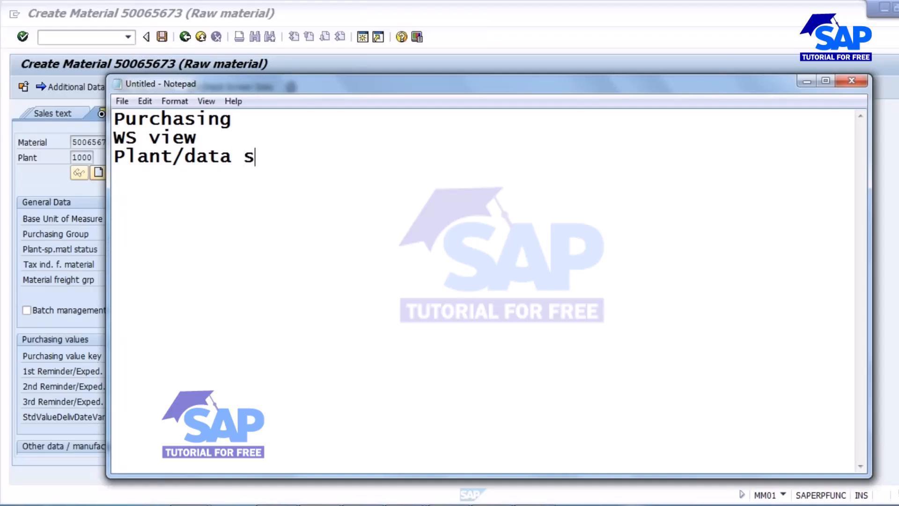
type("torage 1 view")
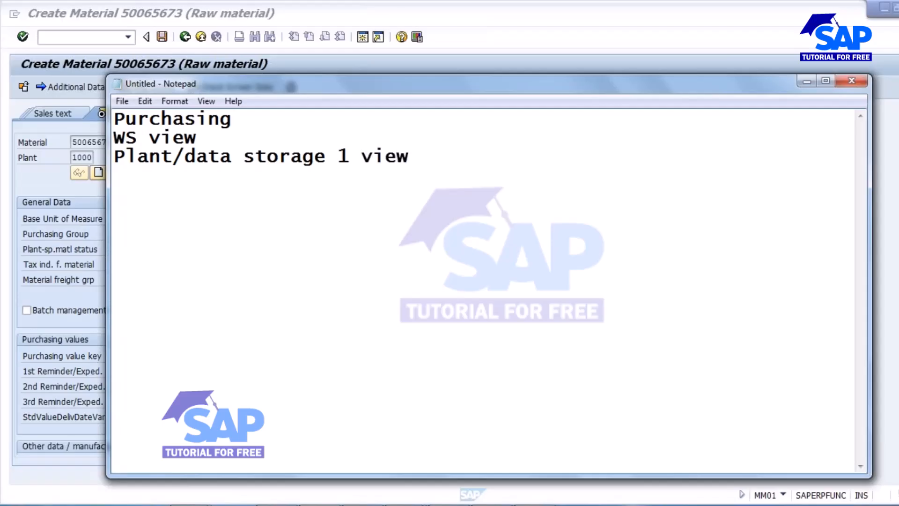
key("alt+Tab")
Step: Set purchasing group 000 and purchasing value key 1
left_click(133, 235)
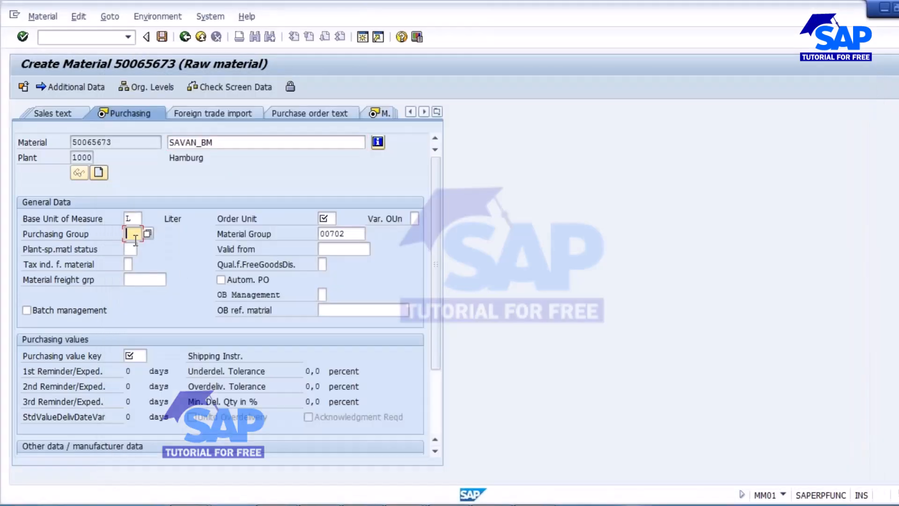
left_click(136, 248)
left_click(40, 312)
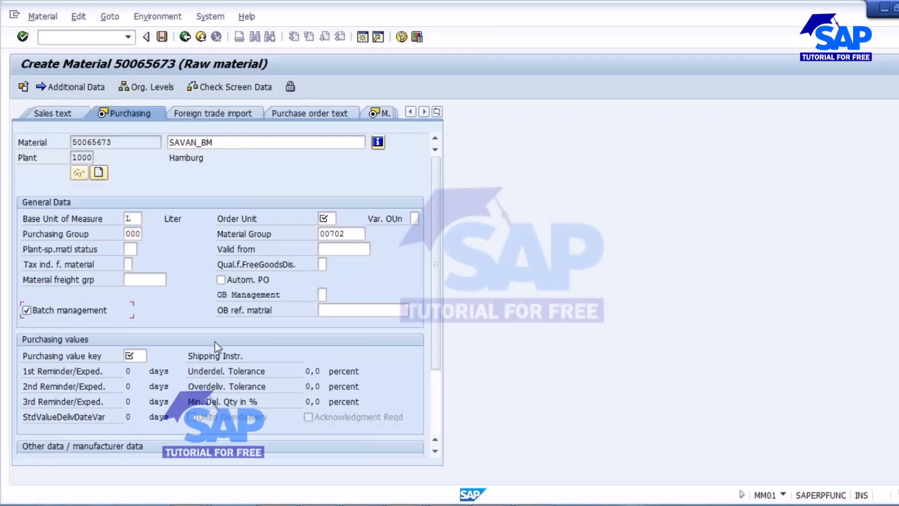
double_click(117, 144)
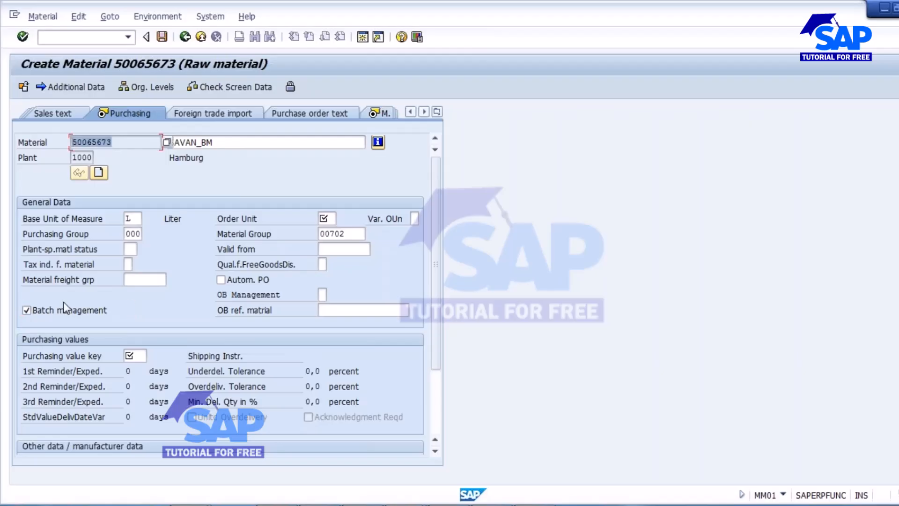
left_click(36, 315)
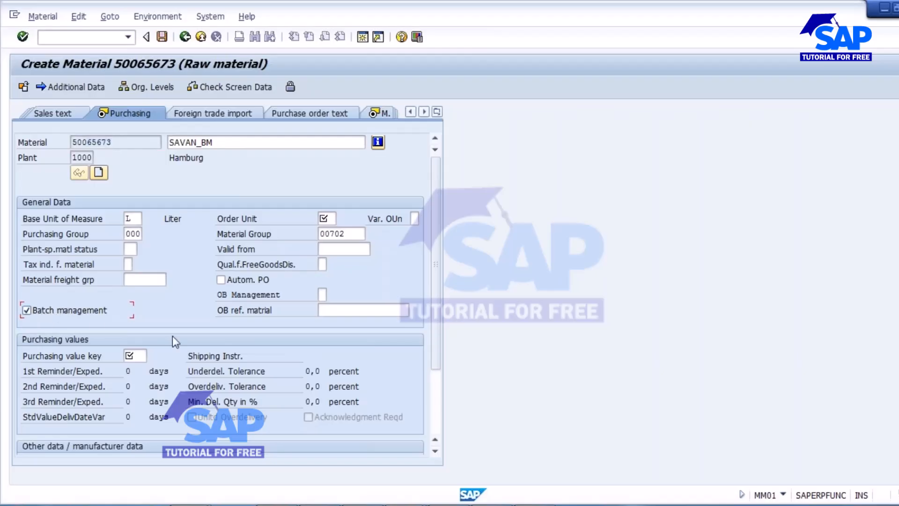
left_click(135, 356)
type("1")
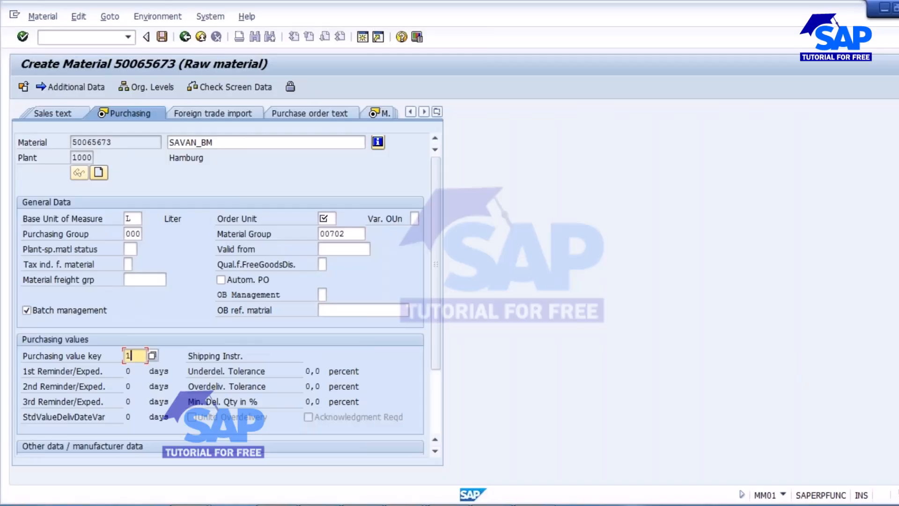
Step: Change the order unit from L to CAN (Canister)
left_click(326, 219)
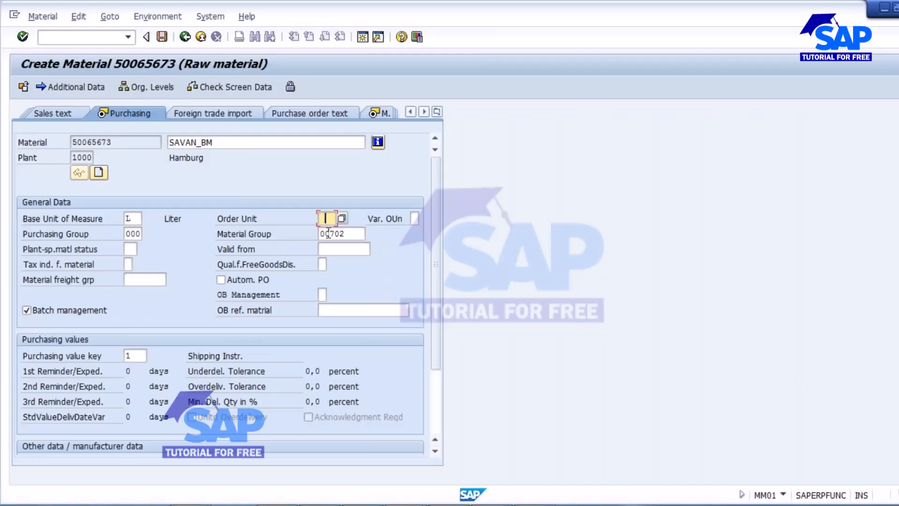
type("L")
key("Return")
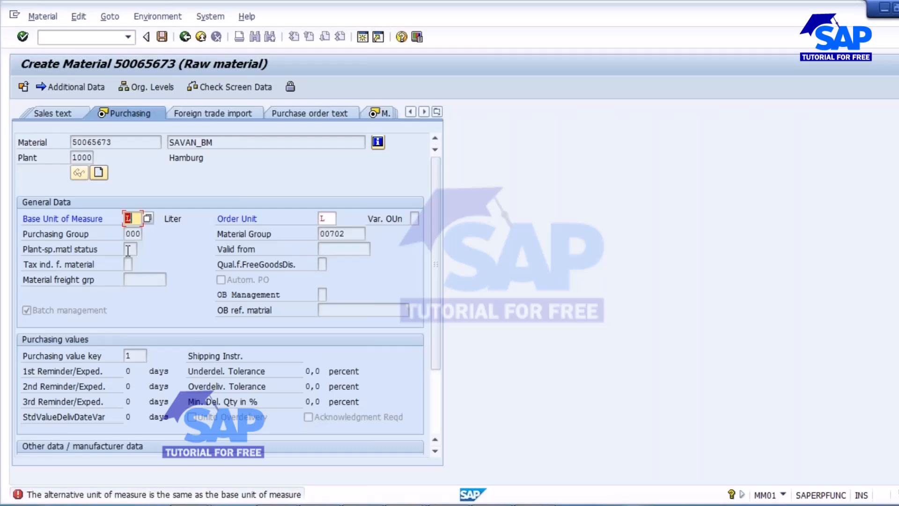
left_click(327, 221)
left_click(342, 220)
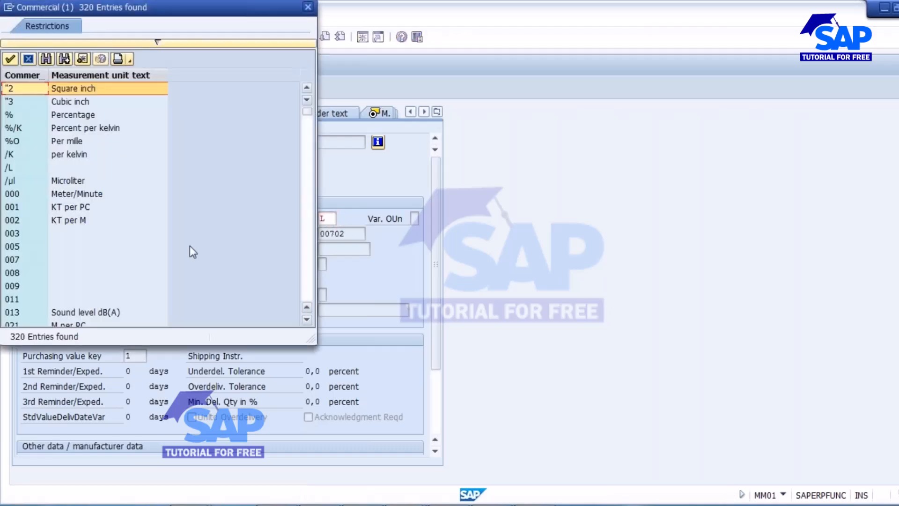
scroll(164, 256, "down", 8)
left_click(164, 247)
key("Return")
key("Return")
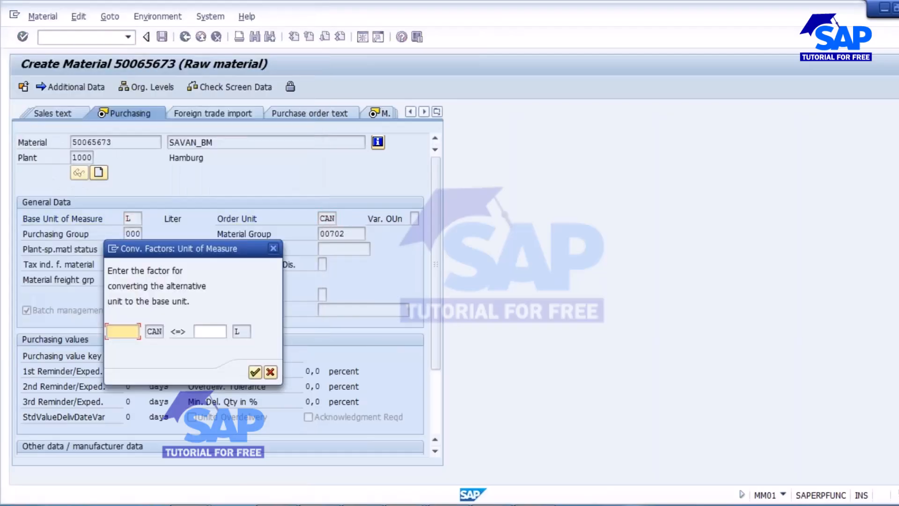
Step: Enter the conversion 1 CAN = 10 L and accept the warning to reach MRP 1
type("1")
left_click(211, 331)
type("10")
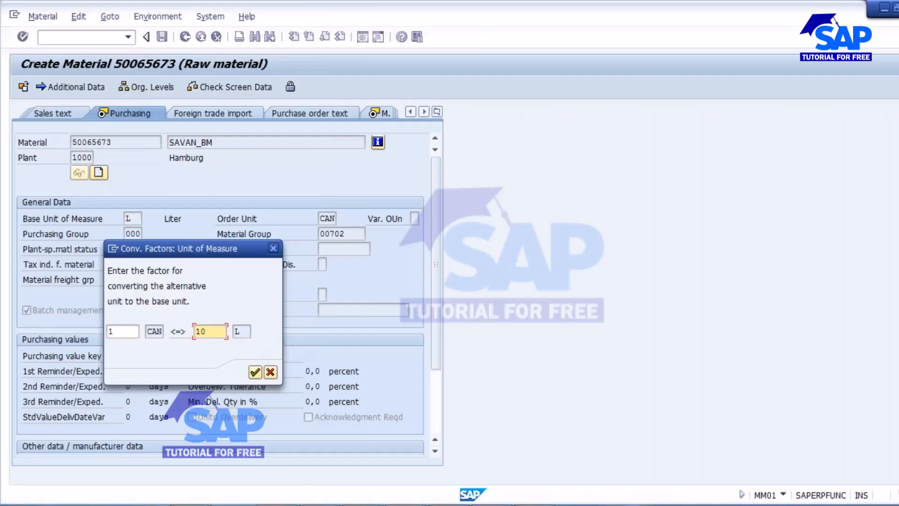
left_click(256, 371)
key("Return")
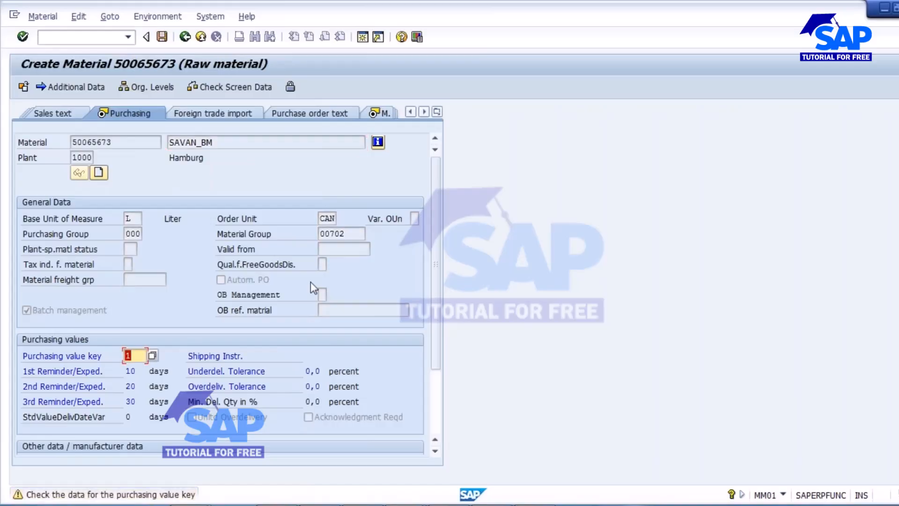
key("Return")
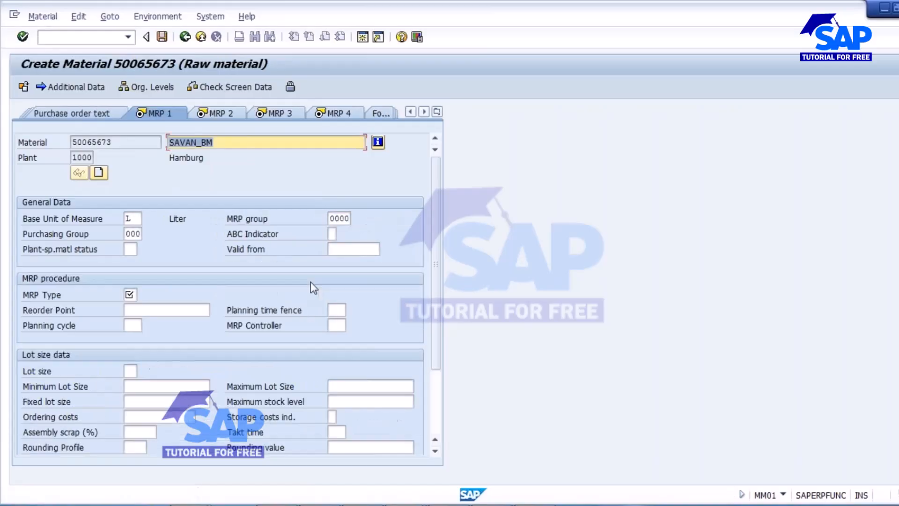
Step: On MRP 1, set MRP type PD, MRP controller 000 and lot size EX
left_click(133, 296)
left_click(142, 308)
left_click(334, 324)
left_click(336, 338)
left_click(131, 371)
left_click(130, 380)
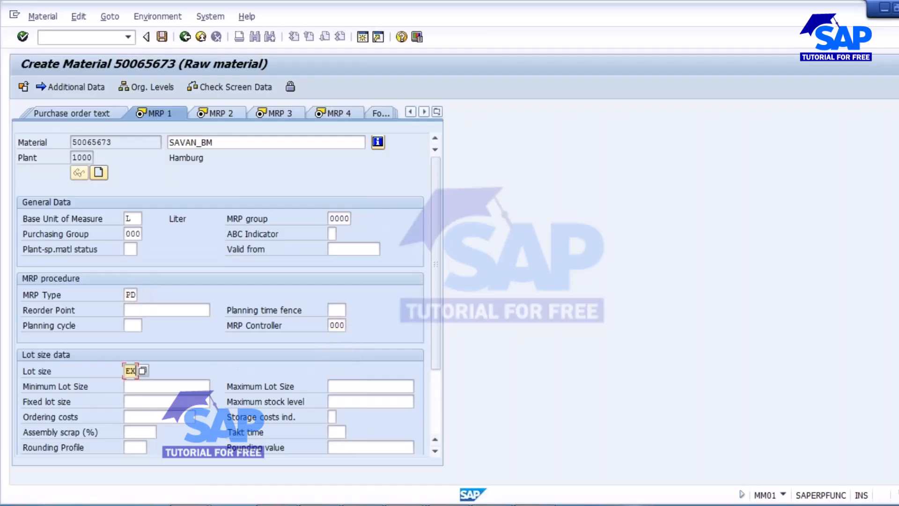
key("Return")
Step: Set planned delivery time to 2 days and availability check to 02
left_click(335, 340)
left_click(335, 353)
left_click(132, 371)
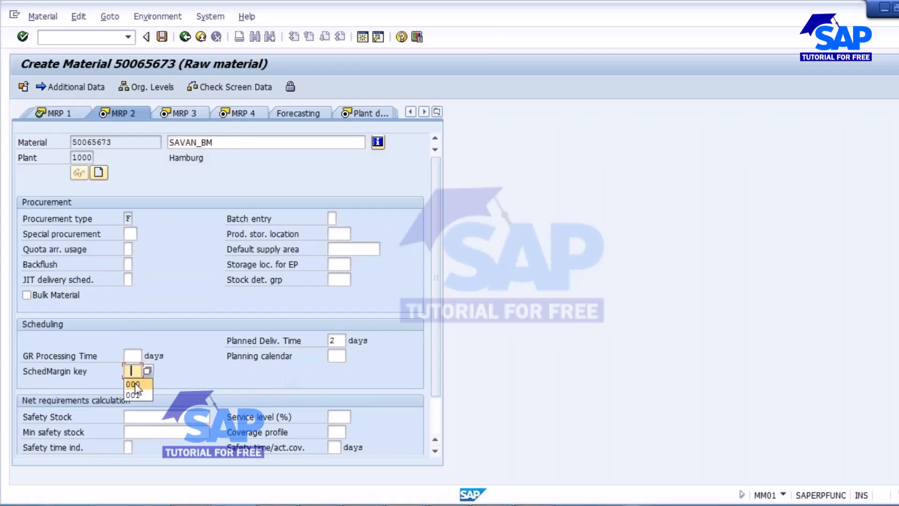
key("Return")
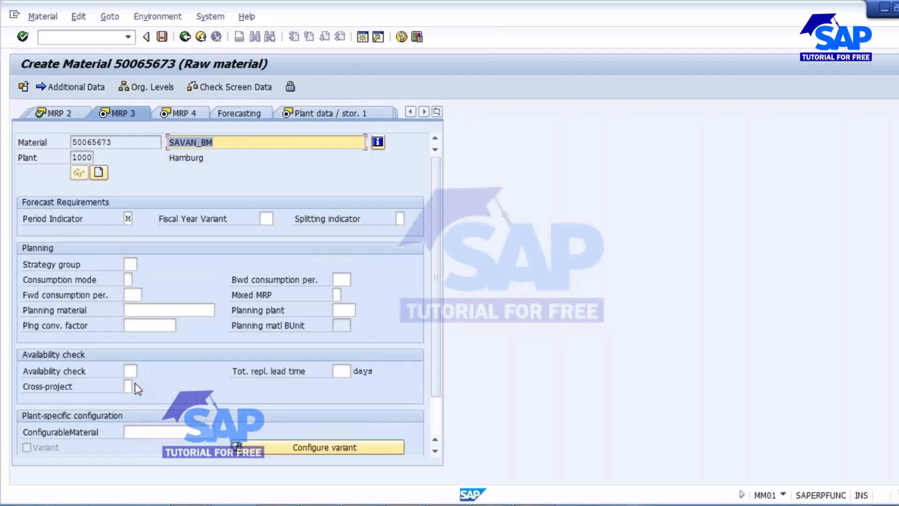
left_click(130, 371)
type("02")
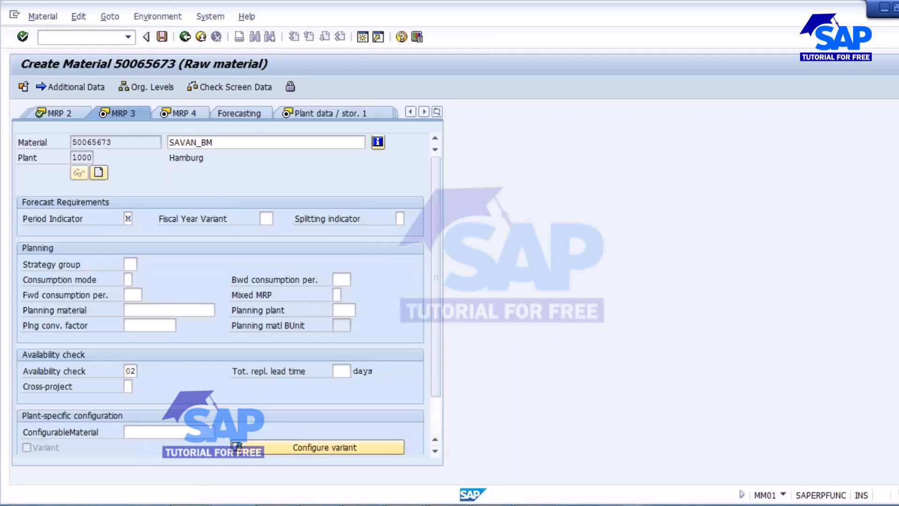
key("Return")
key("Return")
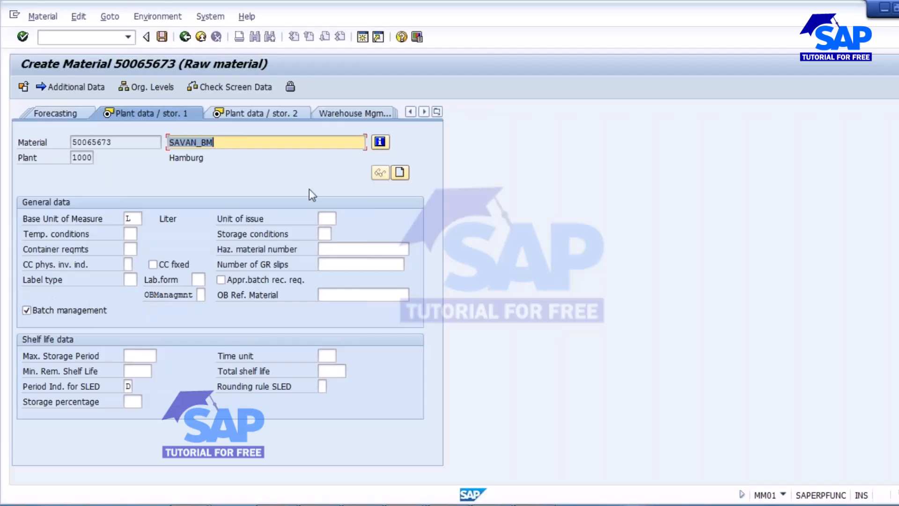
Step: Append '- FG, SFG' to the WS view line in Notepad
key("alt+Tab")
left_click(197, 138)
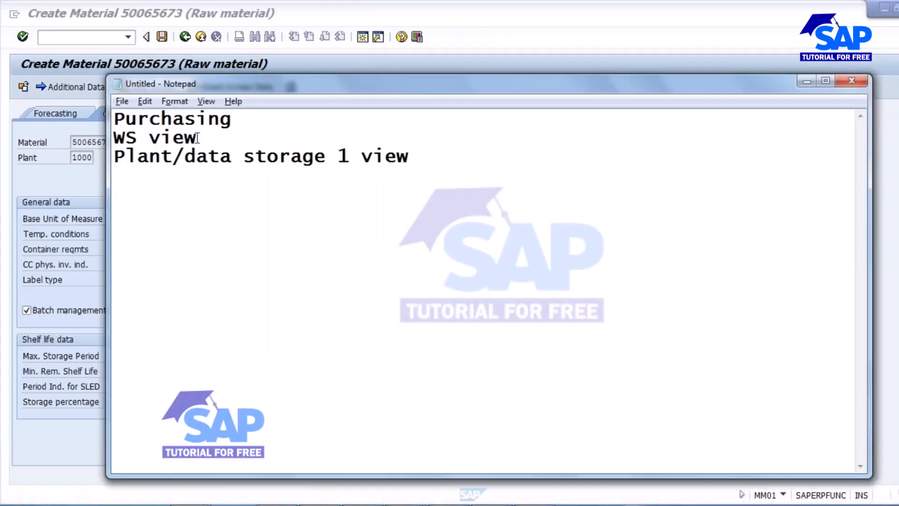
type("- FG, SFG")
left_click_drag(231, 138, 318, 136)
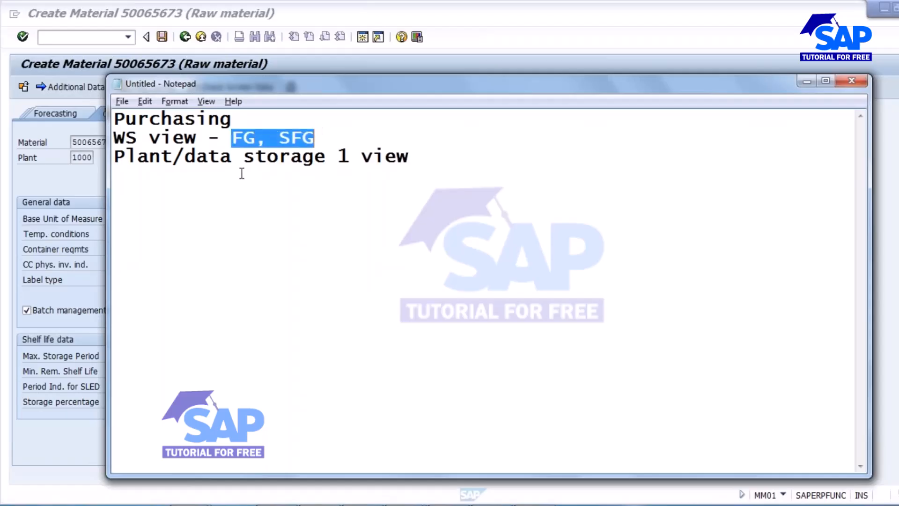
Step: Number the note lines 1., 2., 3. and rename WS to 'Work Scheduling'
left_click(120, 114)
type("1.")
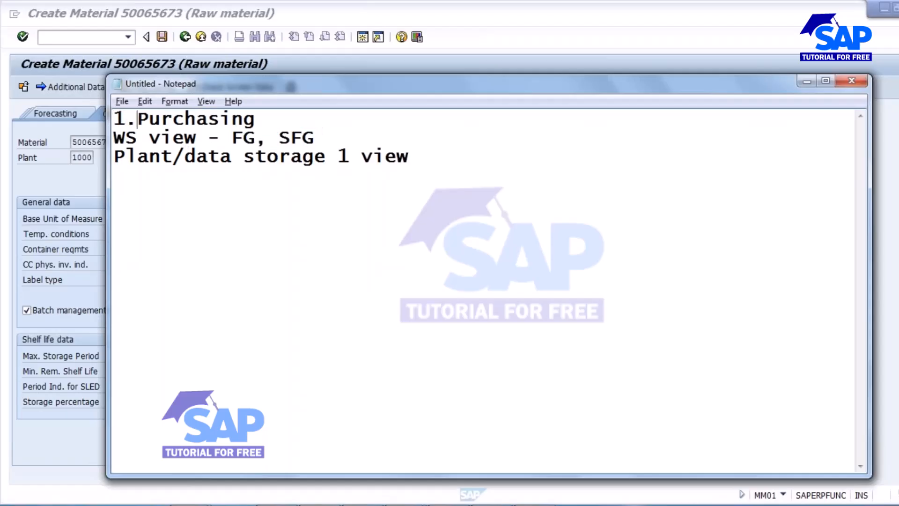
key("Left")
key("Left")
type("2.W")
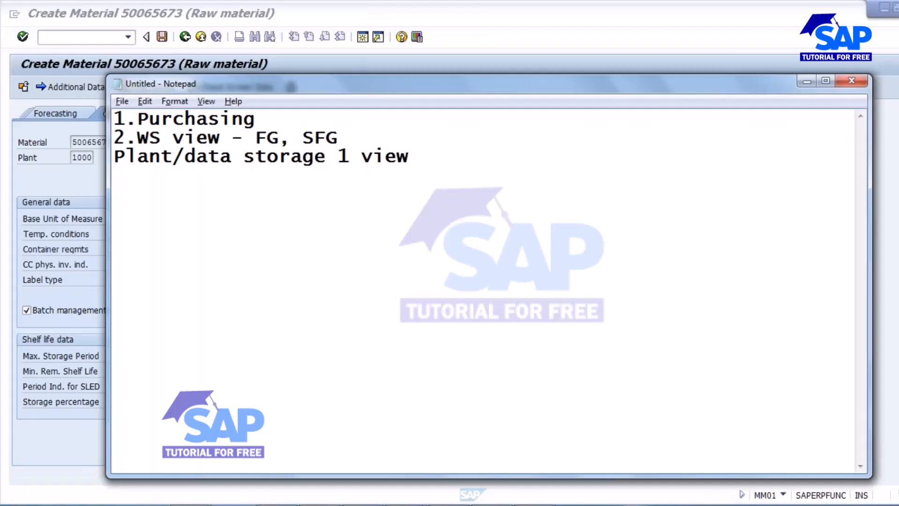
type("ork S")
type("ceh")
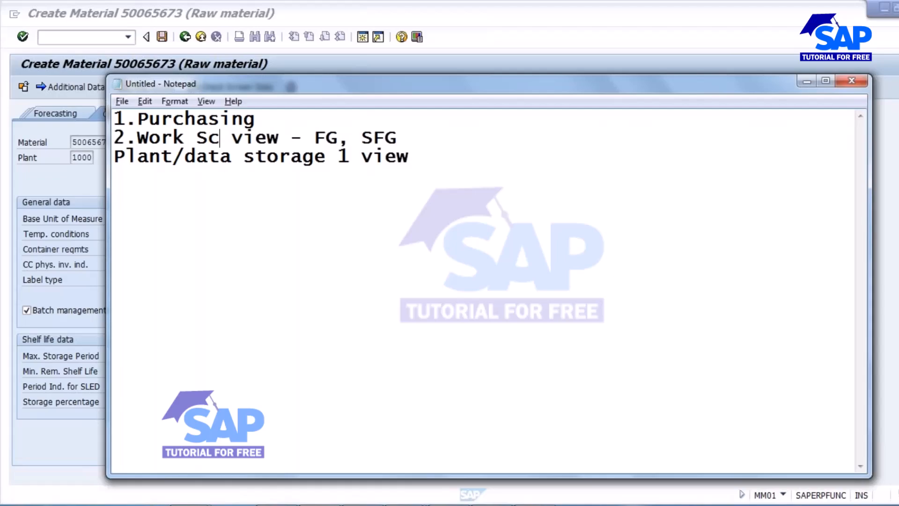
type("duling")
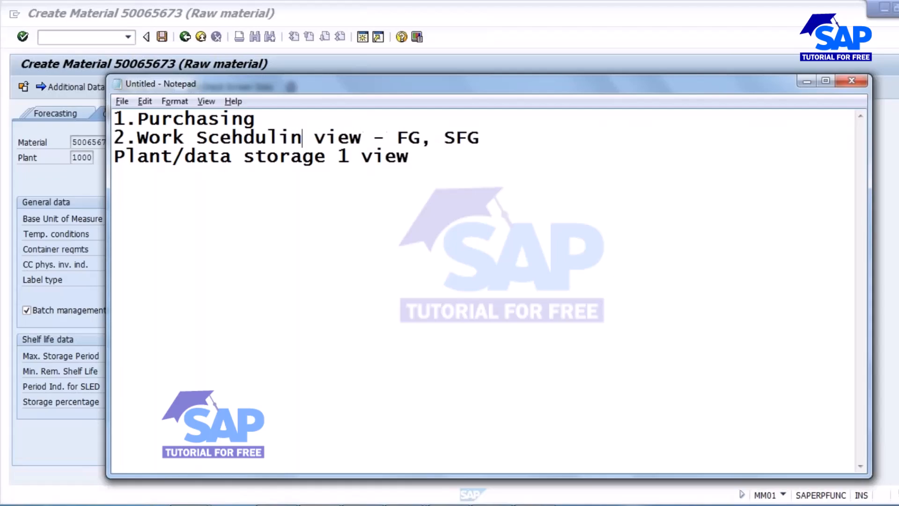
left_click(231, 139)
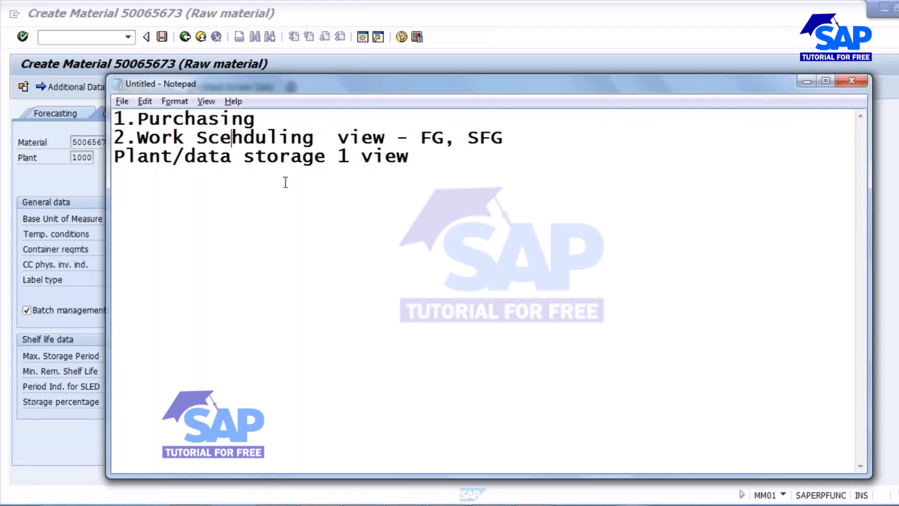
key("BackSpace")
key("Right")
type("e")
left_click(115, 157)
type("3.")
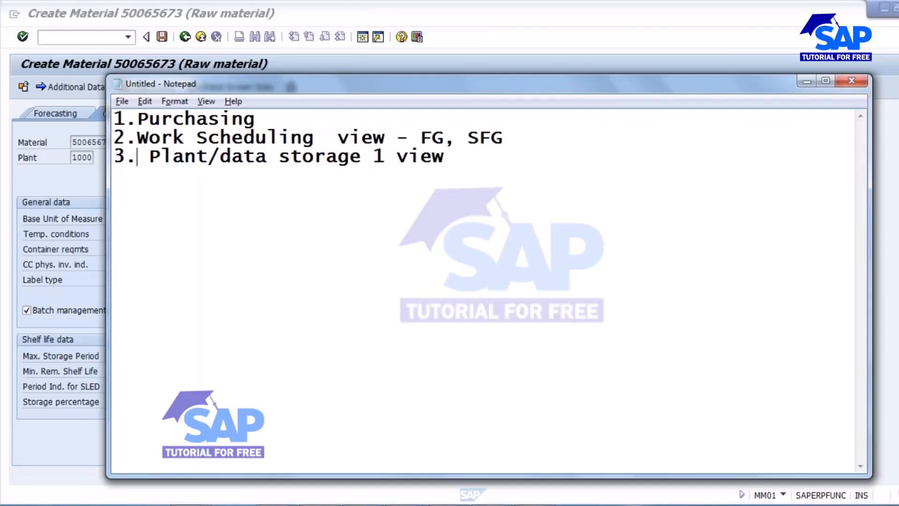
key("Delete")
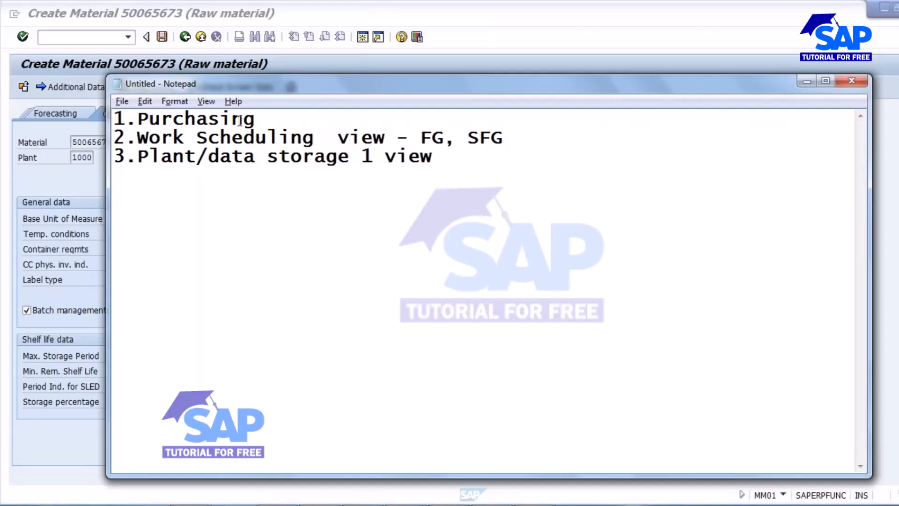
Step: Add 'view' after Purchasing on line 1 and delete line 2's extra space
left_click(259, 120)
left_click_drag(138, 120, 263, 122)
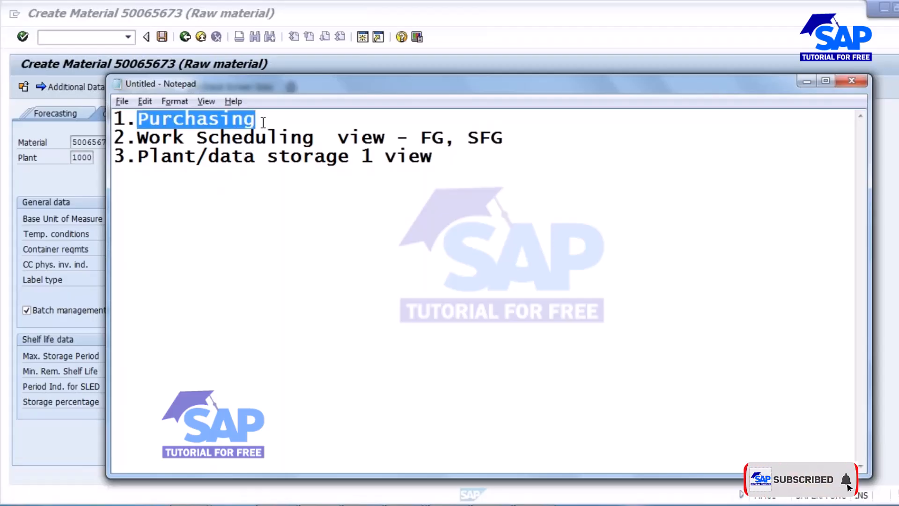
left_click(66, 284)
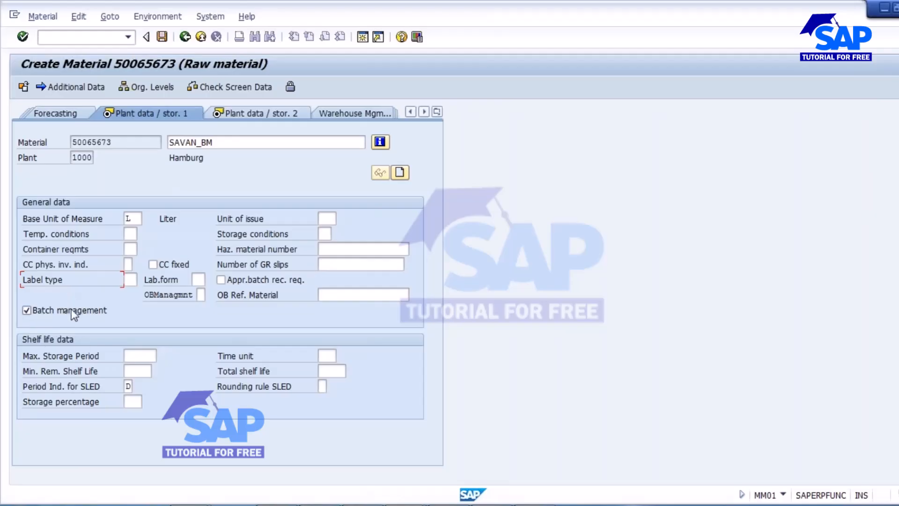
key("alt+Tab")
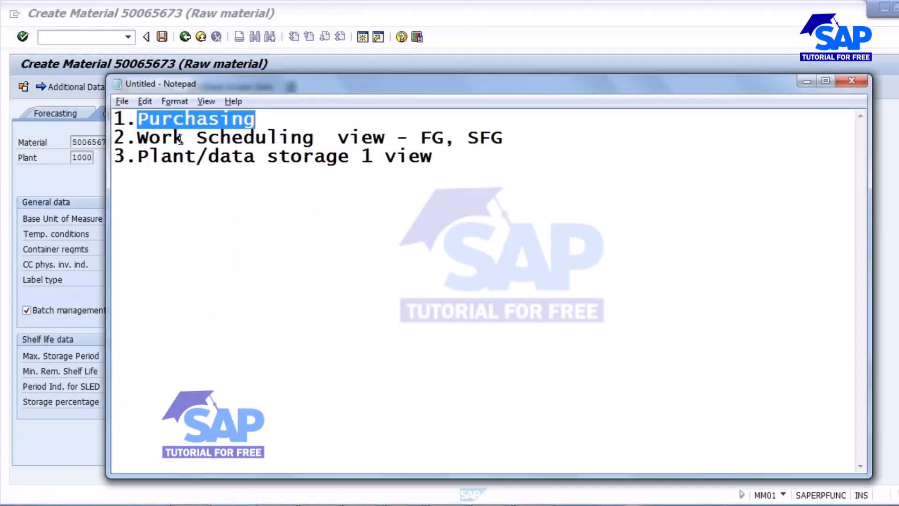
left_click_drag(433, 157, 112, 123)
left_click(223, 137)
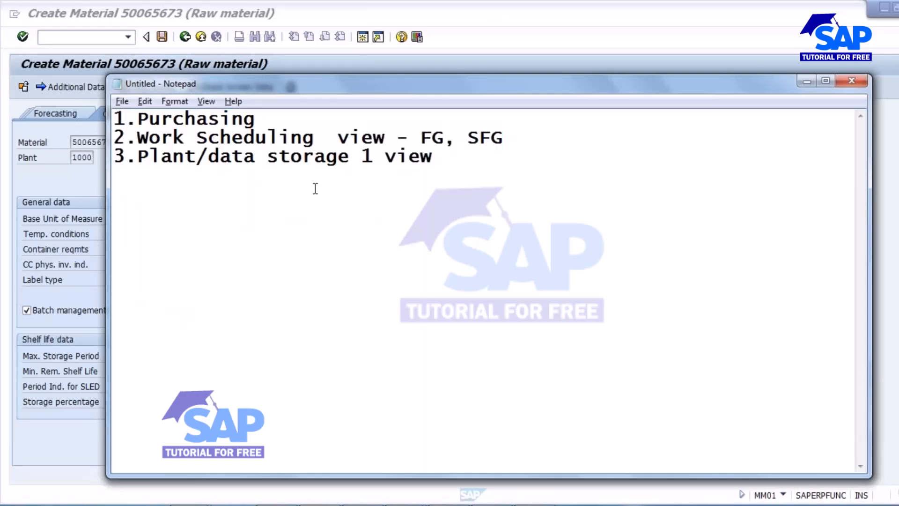
left_click(260, 122)
type("view")
left_click(322, 132)
key("BackSpace")
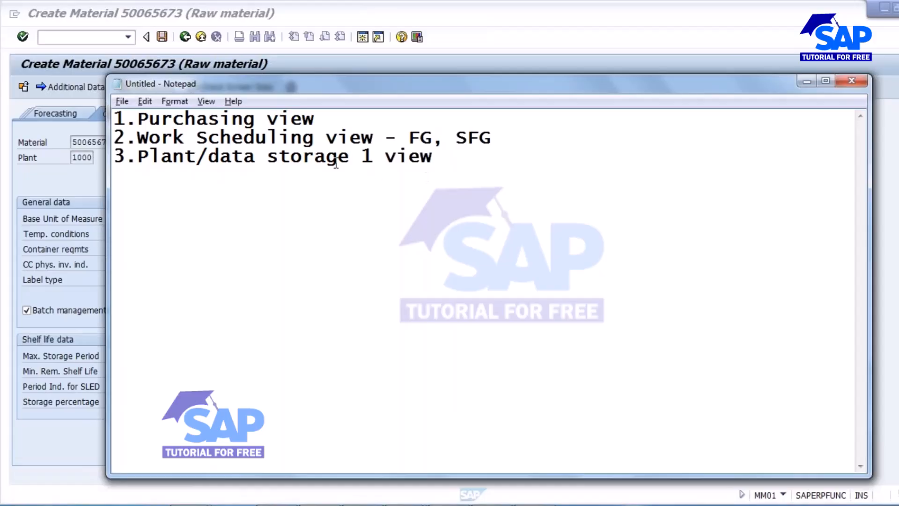
key("alt+Tab")
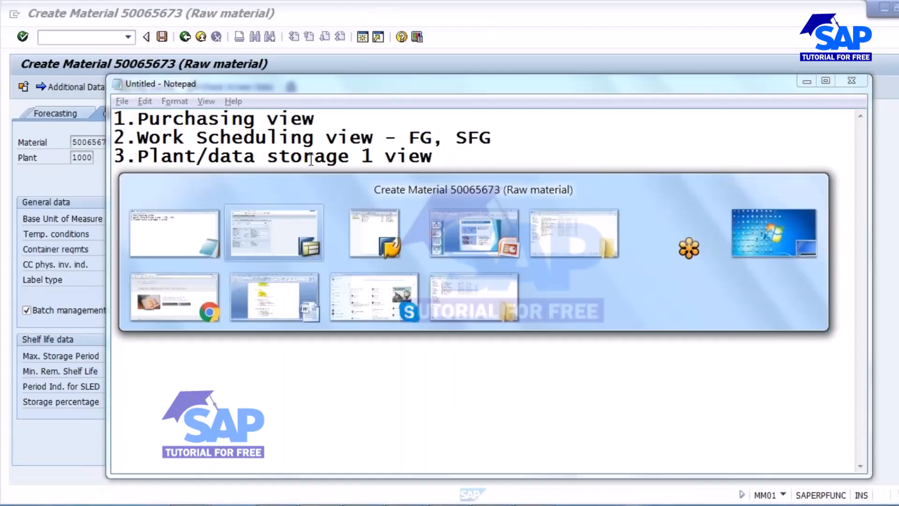
Step: Advance to Accounting 1 and pick valuation class 3000 from the value list
key("Return")
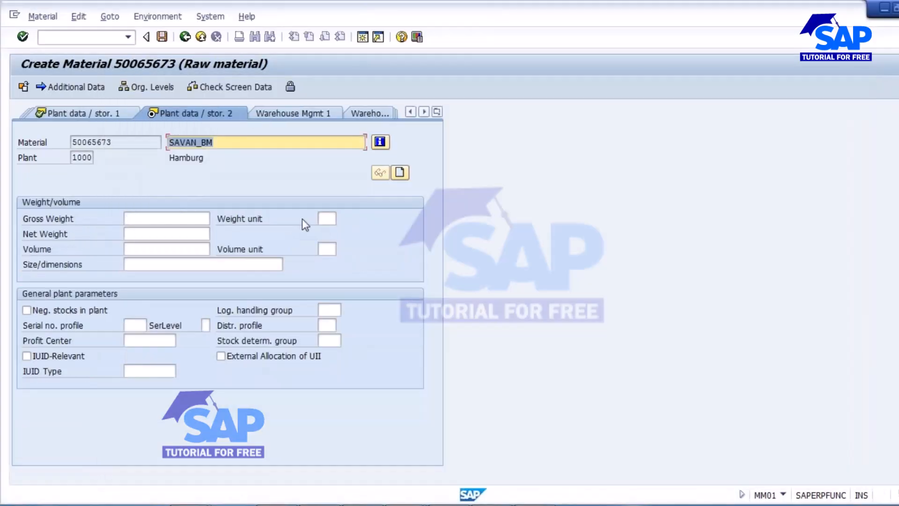
key("Return")
key("Return")
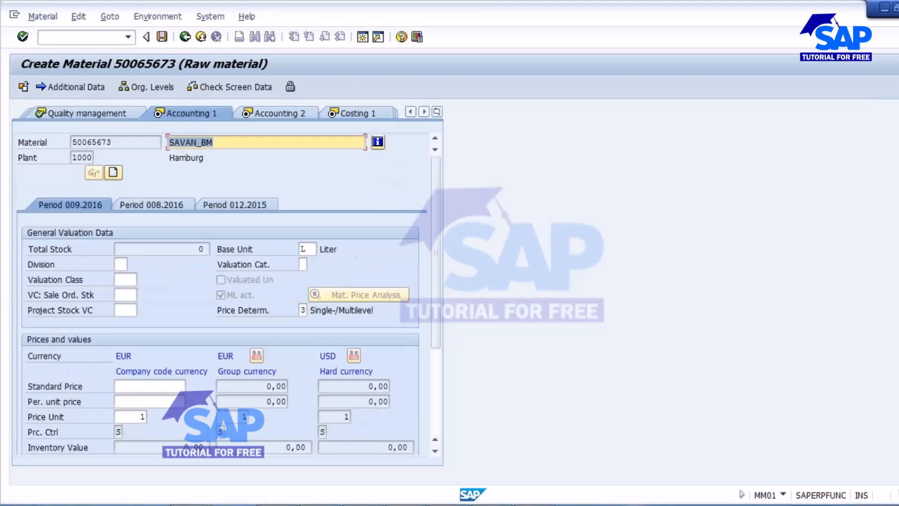
key("Return")
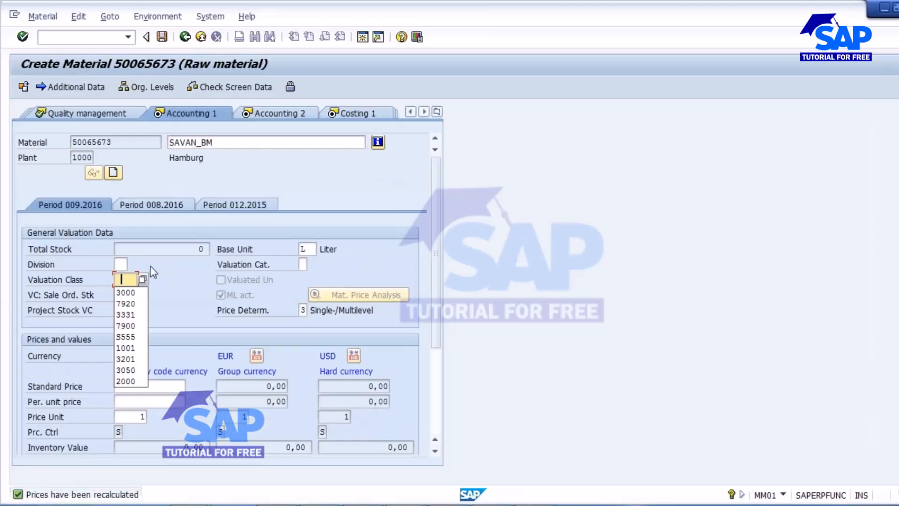
left_click(146, 279)
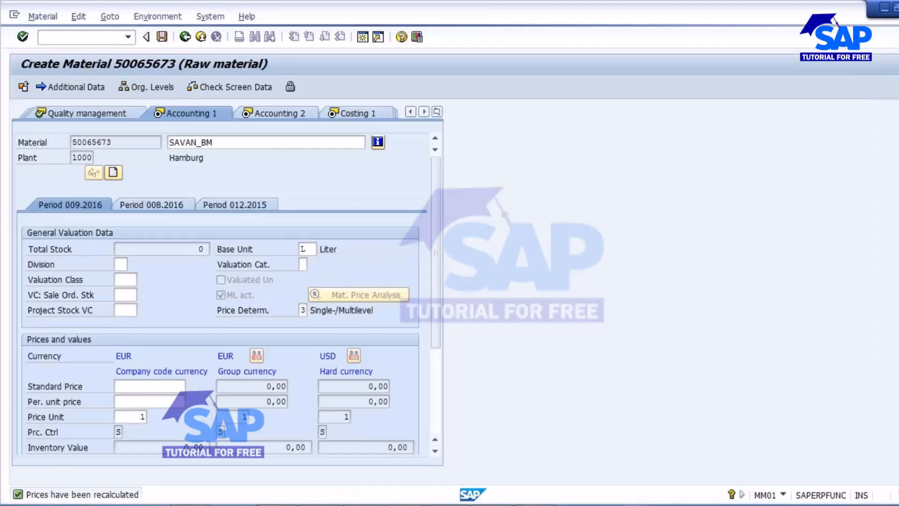
double_click(67, 88)
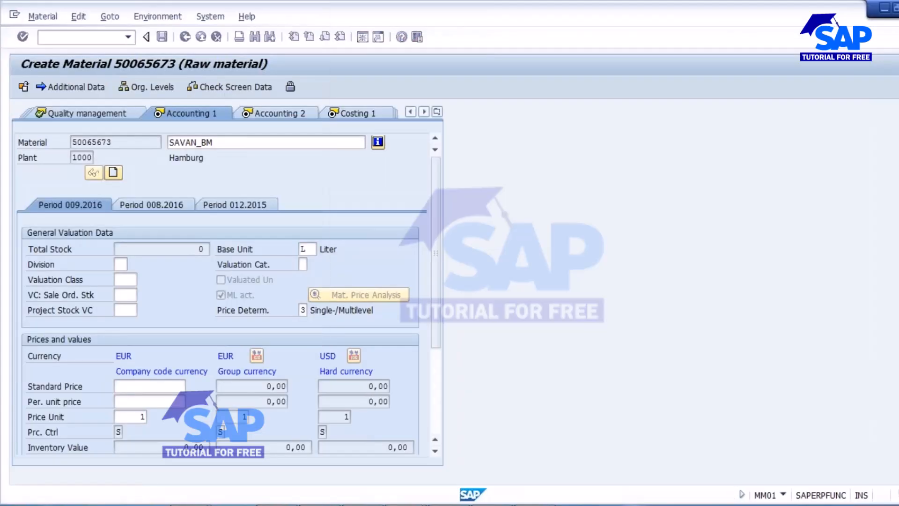
key("Return")
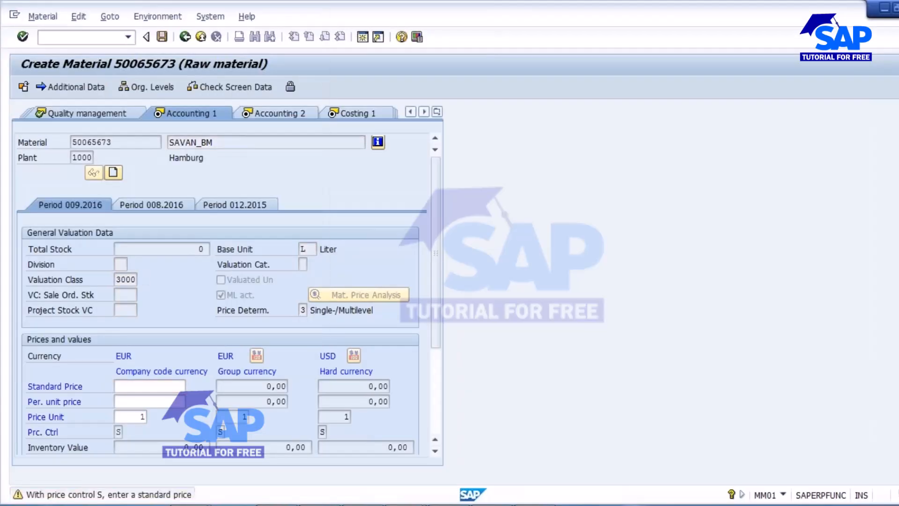
key("Return")
key("Return")
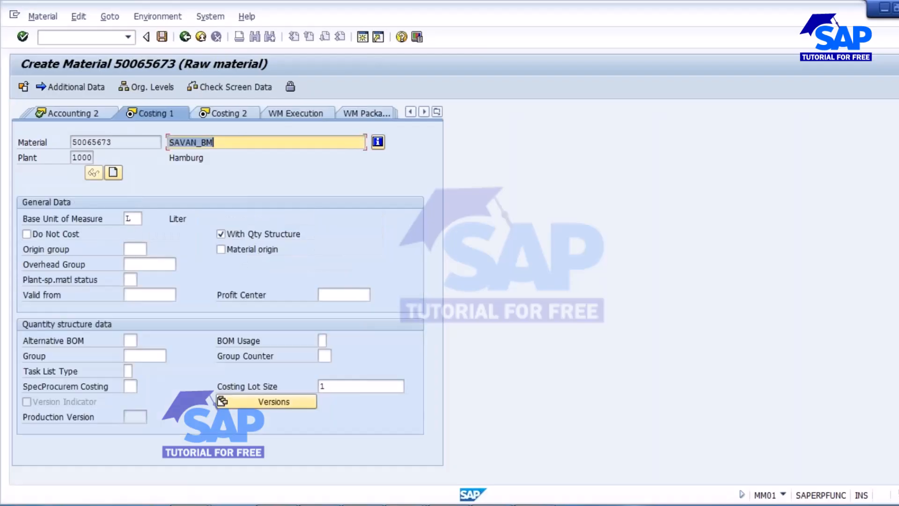
Step: Enter standard price 10 and convert it on Accounting 1 to 10,00 group and 0,14 USD
left_click(236, 117)
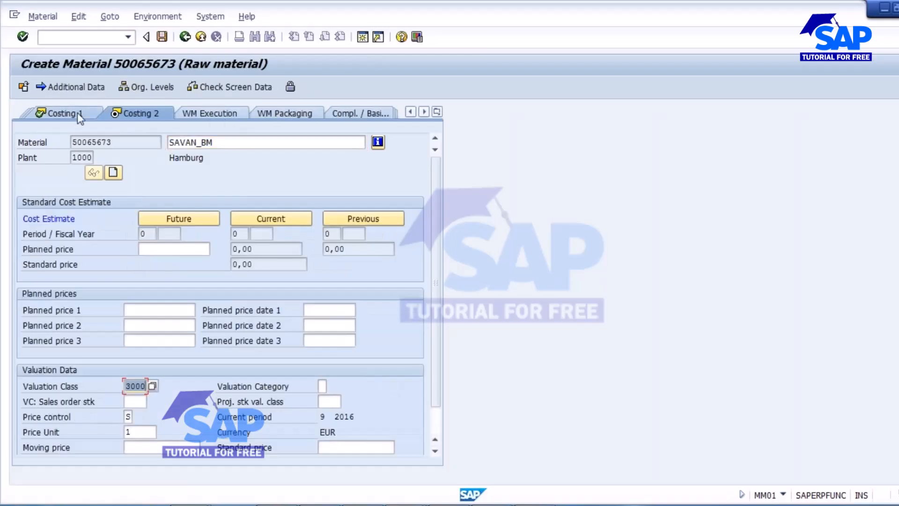
left_click(62, 113)
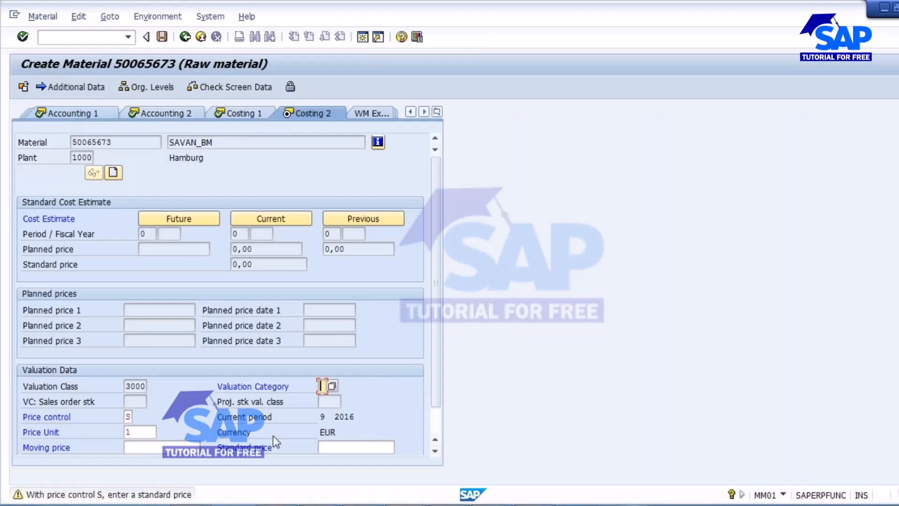
left_click(337, 446)
type("10")
key("Return")
left_click(72, 115)
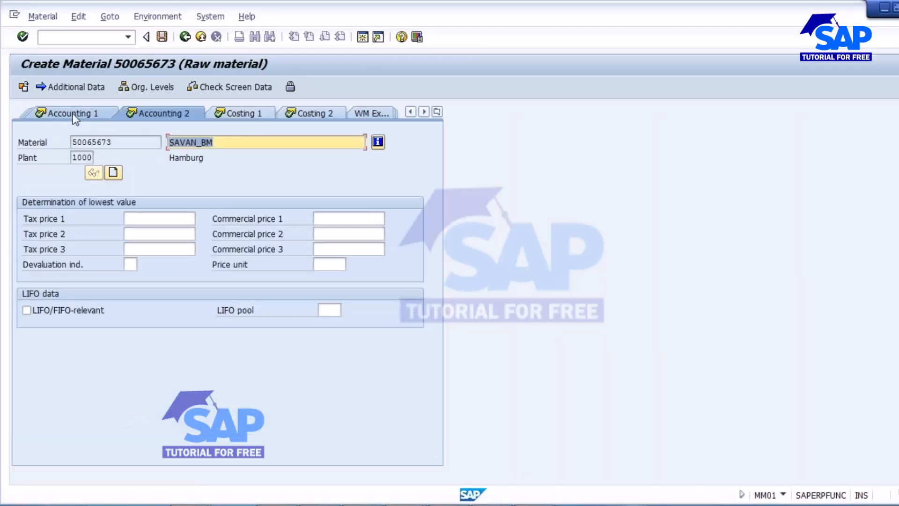
left_click(74, 116)
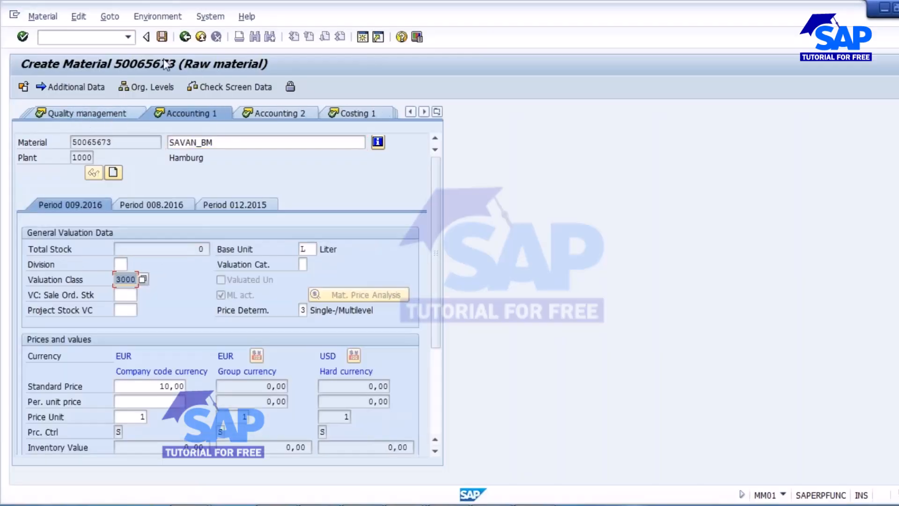
key("Return")
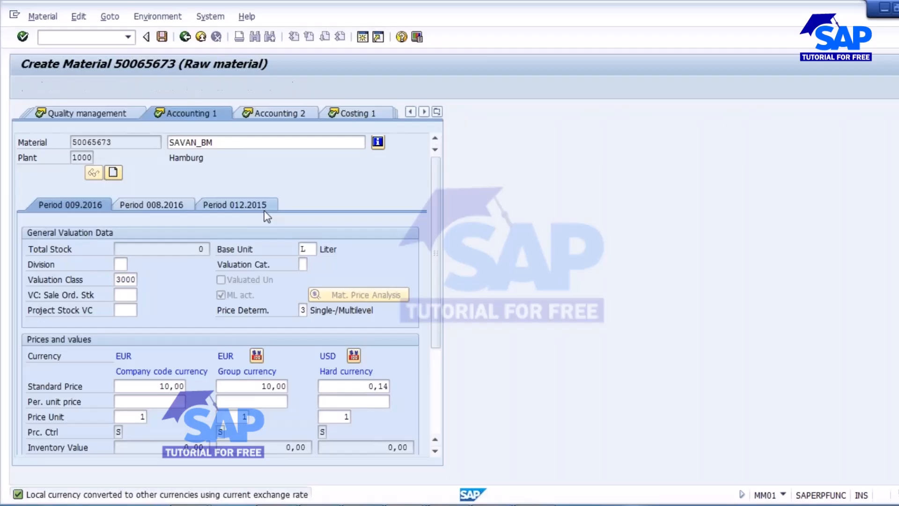
key("Return")
Step: Save raw material 50065673, open it in Change Material (MM02), then return to the Batch Management slides
left_click(162, 37)
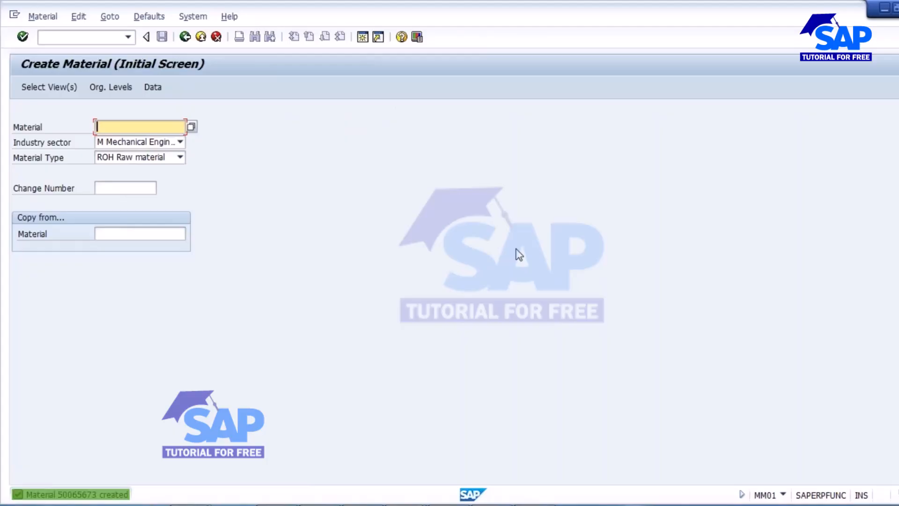
left_click(46, 24)
mouse_move(62, 63)
left_click(213, 63)
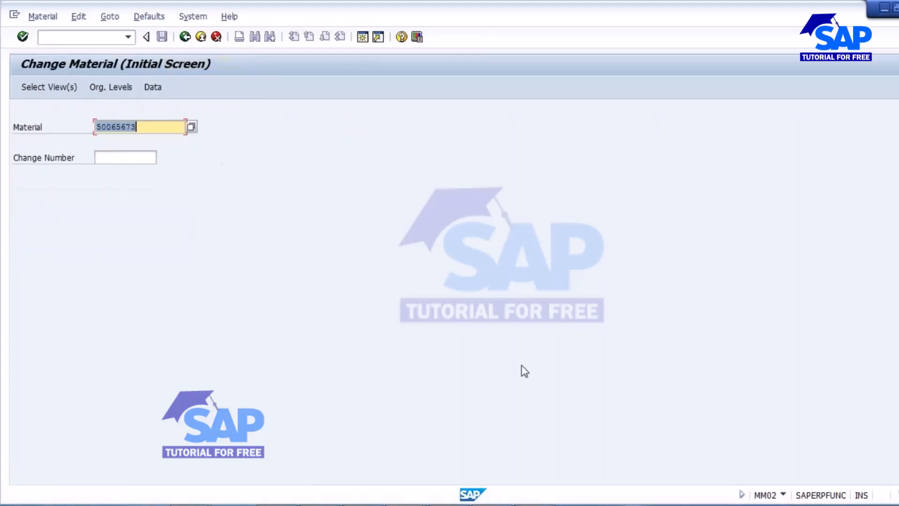
left_click(546, 504)
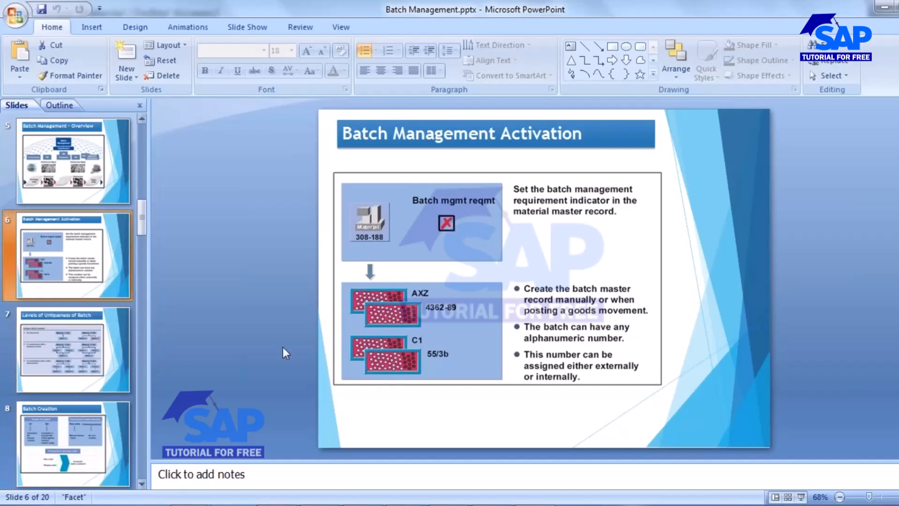
Step: Run the slide show from slide 7, 'Levels of Uniqueness of Batch'
left_click(52, 341)
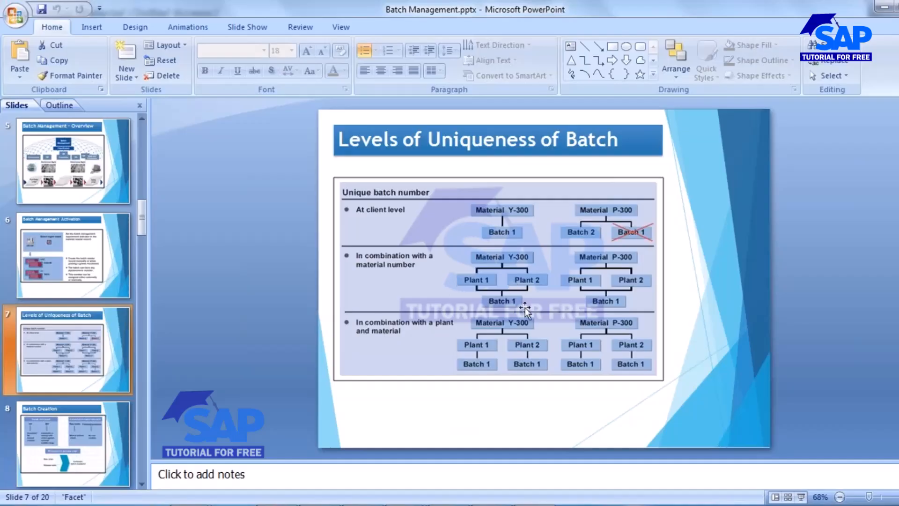
left_click(802, 497)
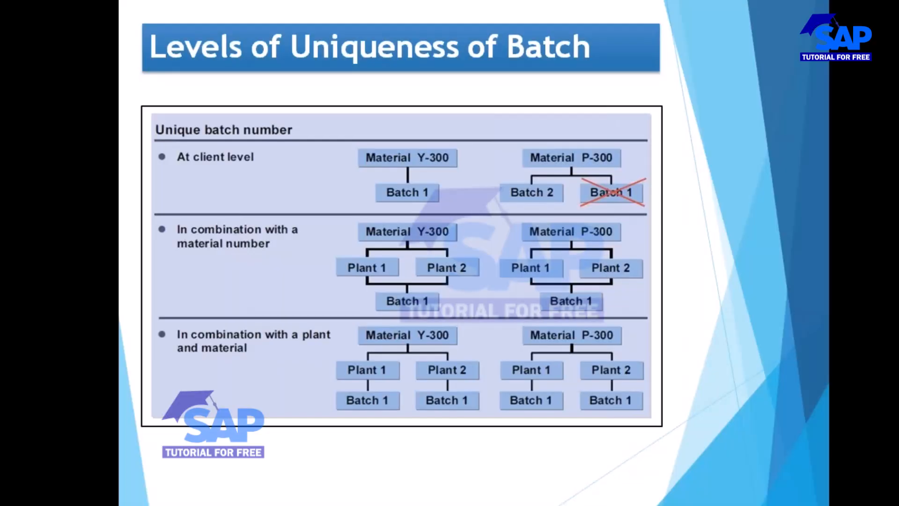
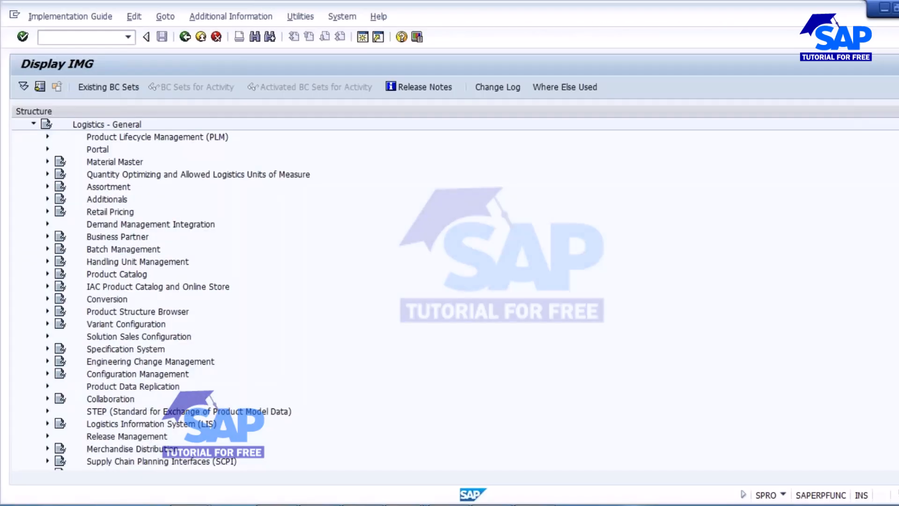
Step: Run Specify Batch Level and Activate Status Management under Batch Management and view the batch level definition
left_click(121, 253)
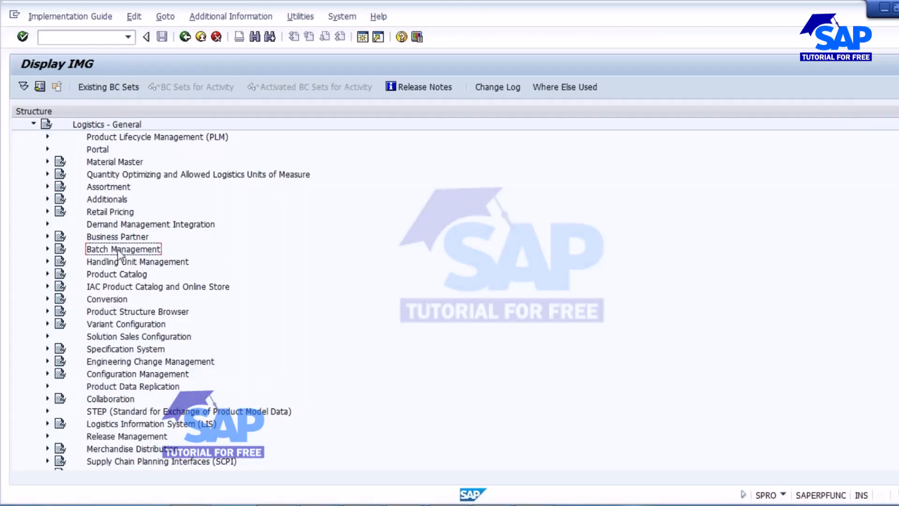
left_click(47, 248)
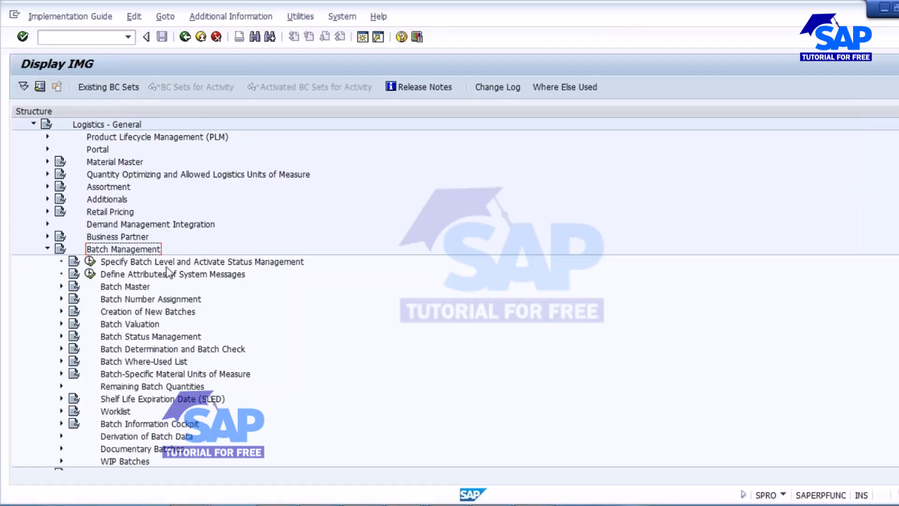
left_click(90, 261)
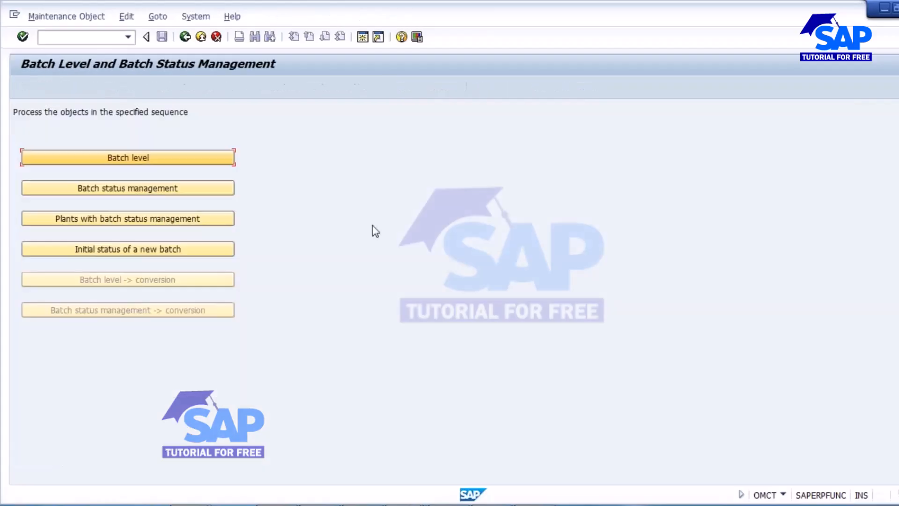
left_click(118, 155)
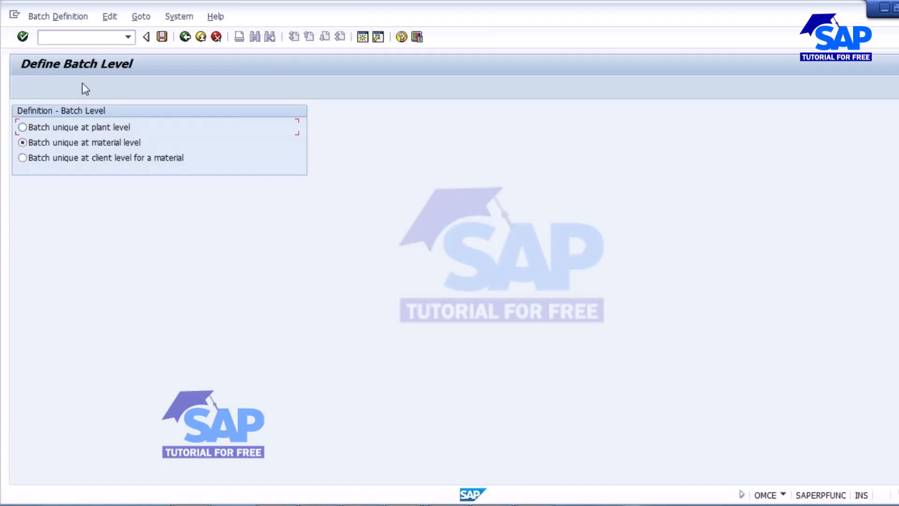
Step: Go back in SAP, then show slide 8, Batch Creation, in PowerPoint
left_click(185, 37)
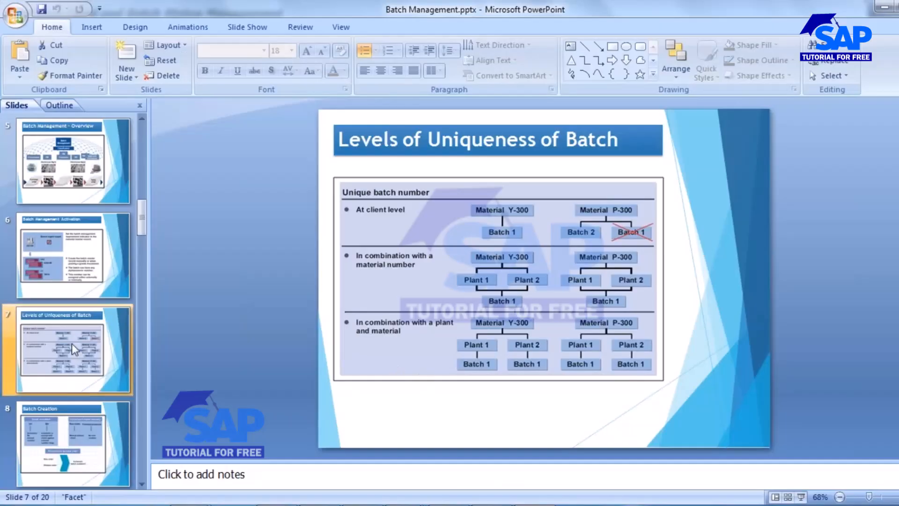
left_click(74, 421)
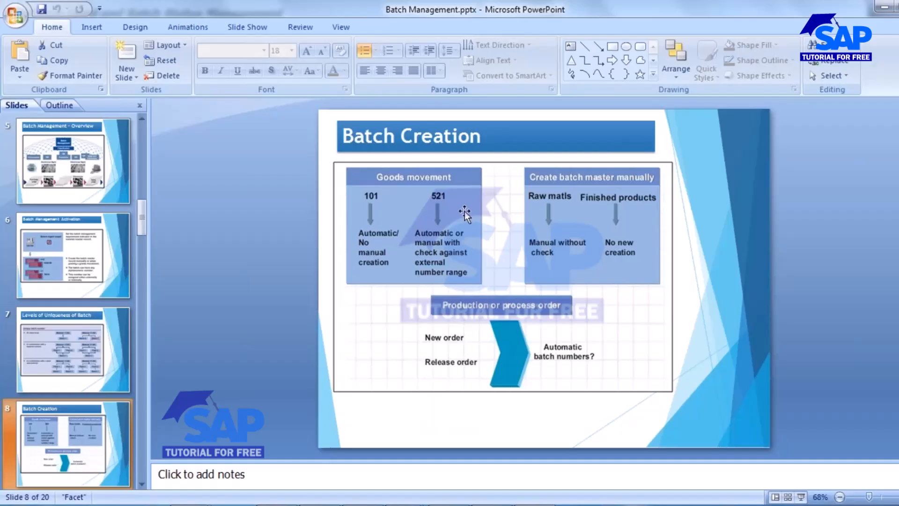
Step: In Notepad, add a line 'Automatic Manual - MSC1N/MSC2N/MSC3N' below the views list
key("alt+Tab")
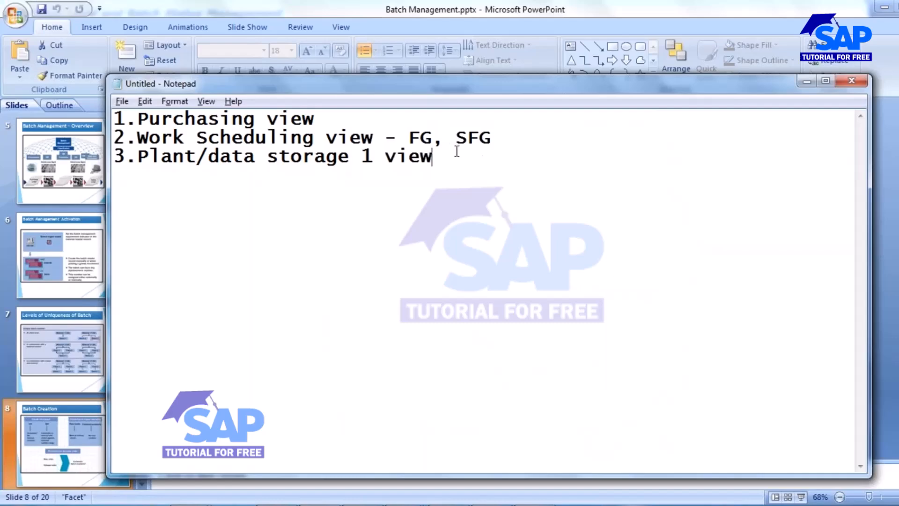
key("Return")
key("Return")
type("Automatic Ma")
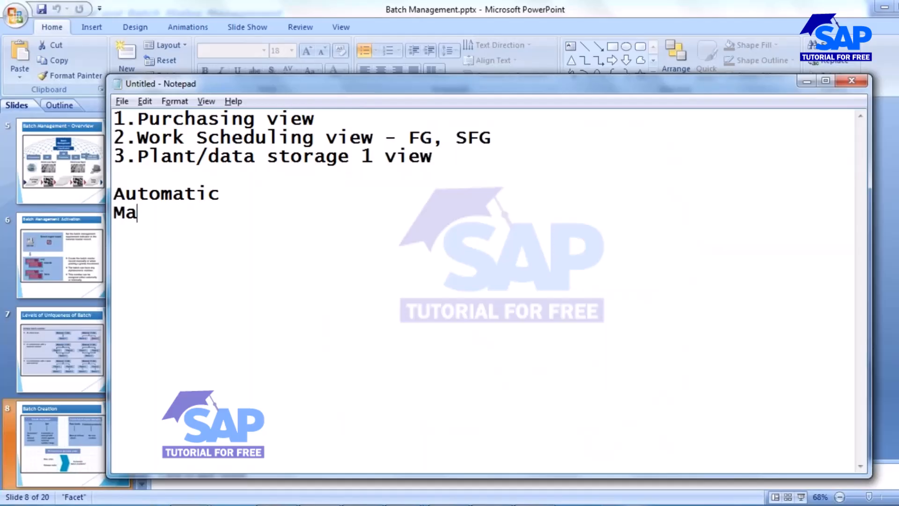
type("nual - ")
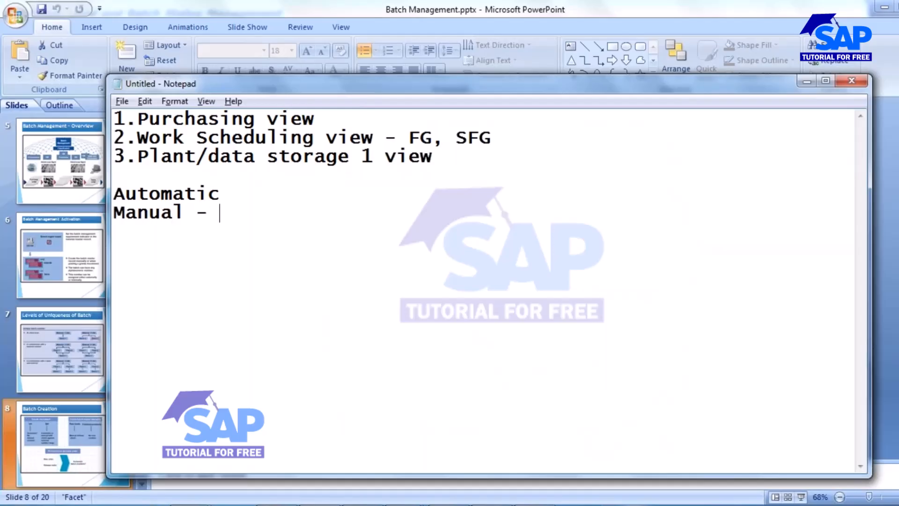
type("MSC1N")
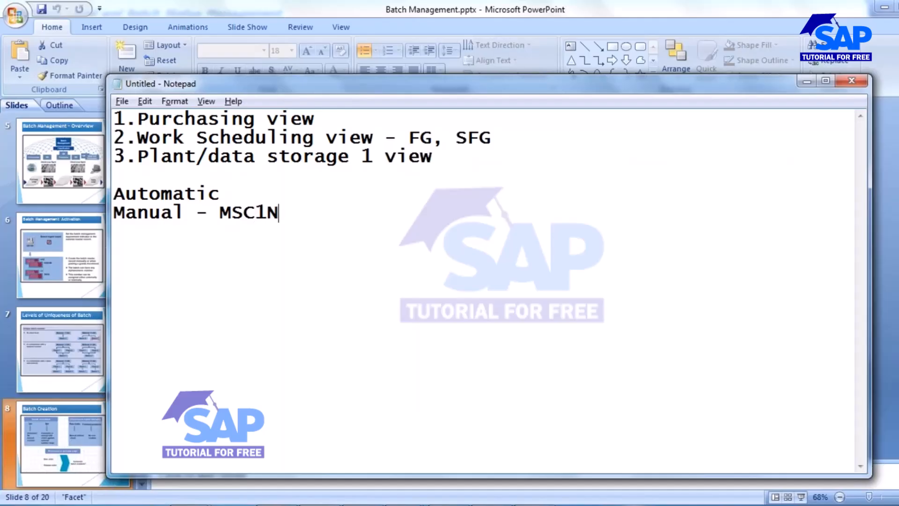
type("/MSC2N/")
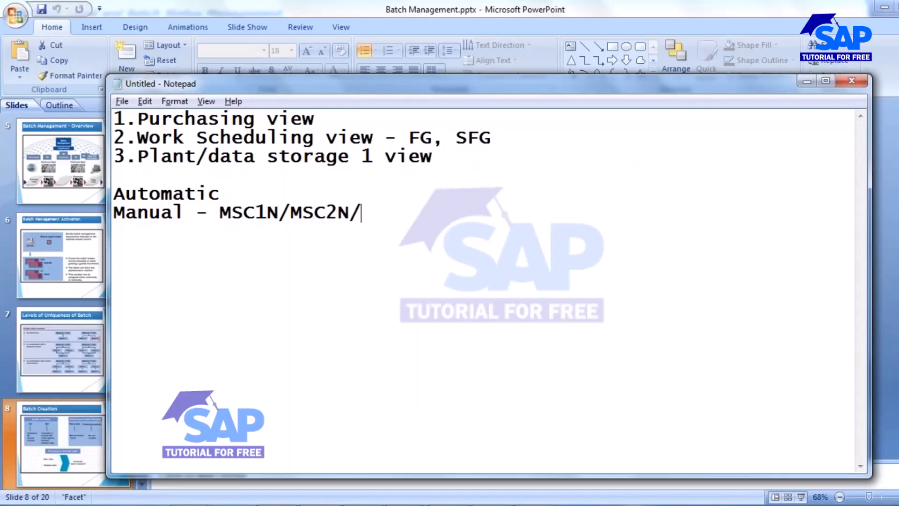
type("MSC3N")
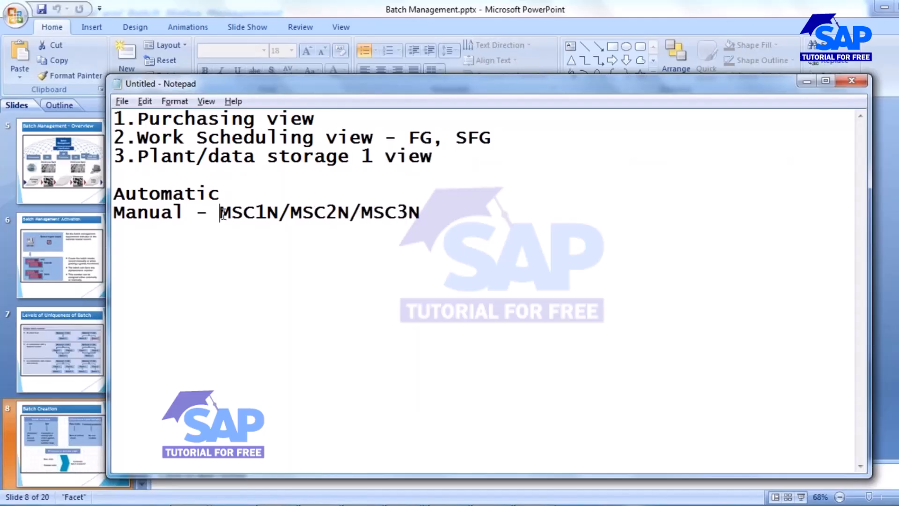
Step: Insert a dash after Automatic, highlight Automatic and the manual codes, then return to SAP
left_click_drag(220, 213, 429, 218)
left_click(239, 191)
type("-")
left_click_drag(220, 194, 112, 197)
left_click(231, 193)
left_click_drag(220, 213, 418, 214)
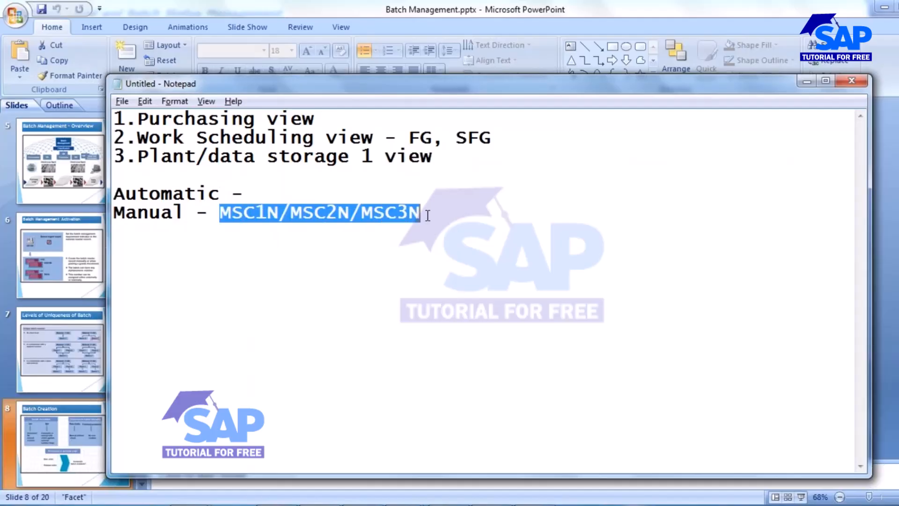
left_click(217, 196)
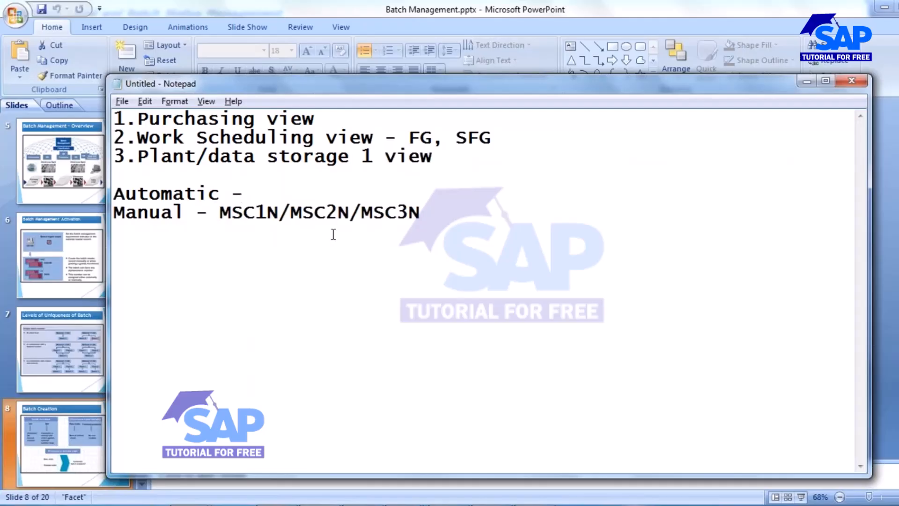
left_click_drag(114, 194, 219, 197)
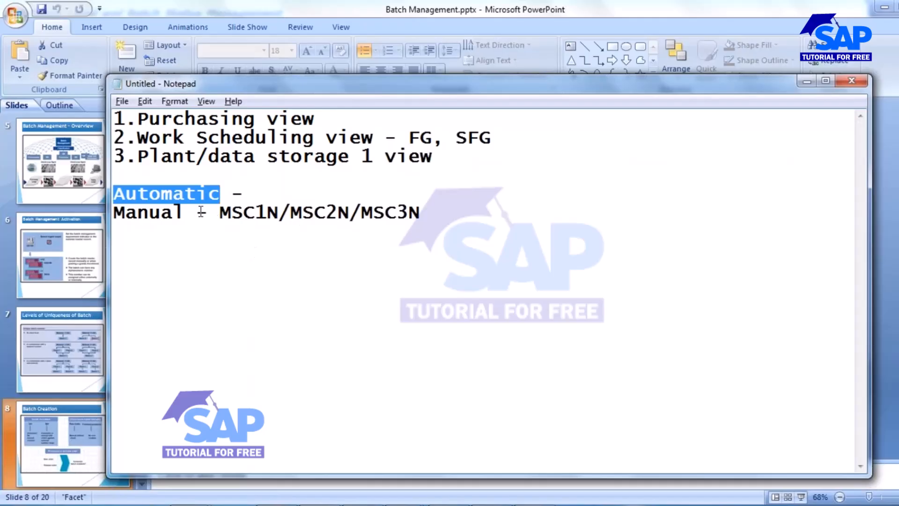
left_click_drag(220, 213, 279, 213)
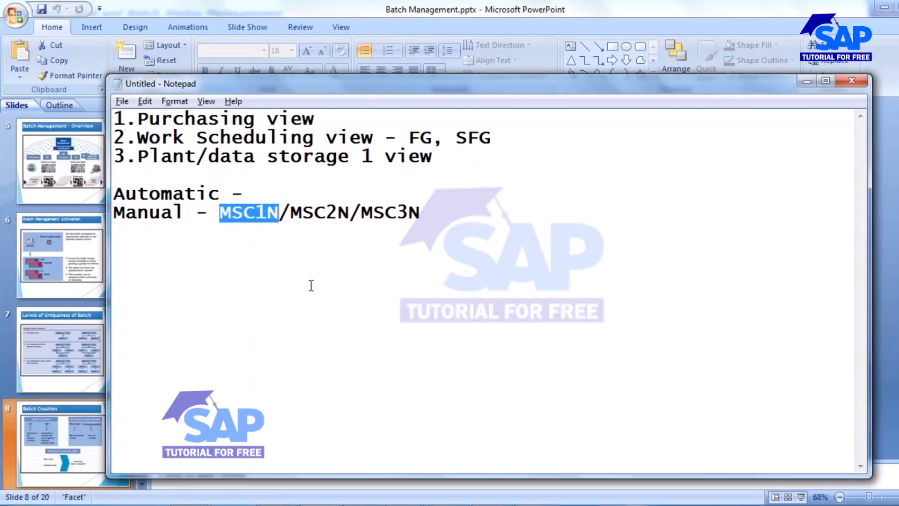
key("alt+Tab")
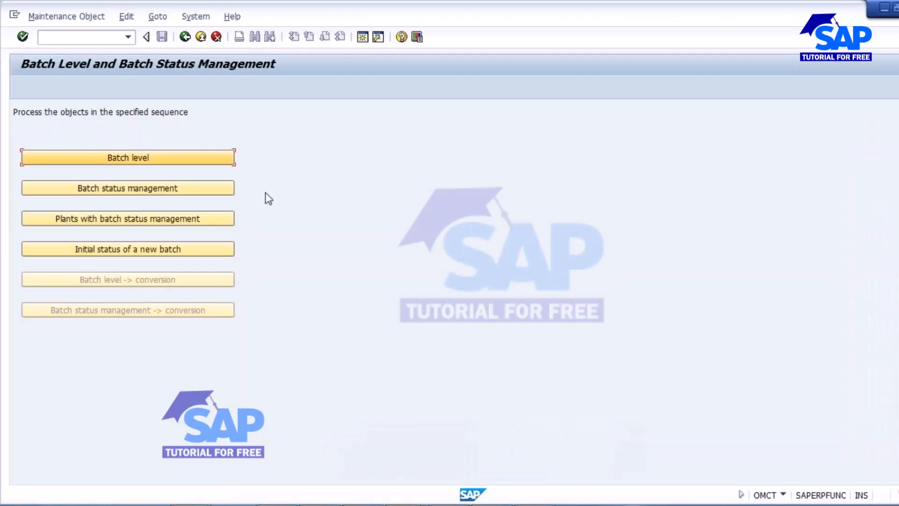
Step: In a new session, start MSC1N for plant 1000 and accept automatic batch number assignment
left_click(364, 39)
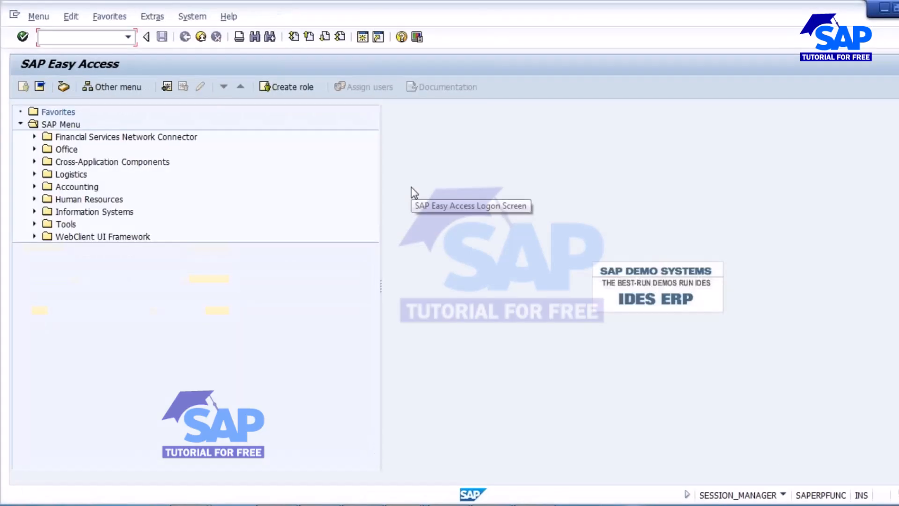
type("MSC1N")
key("Return")
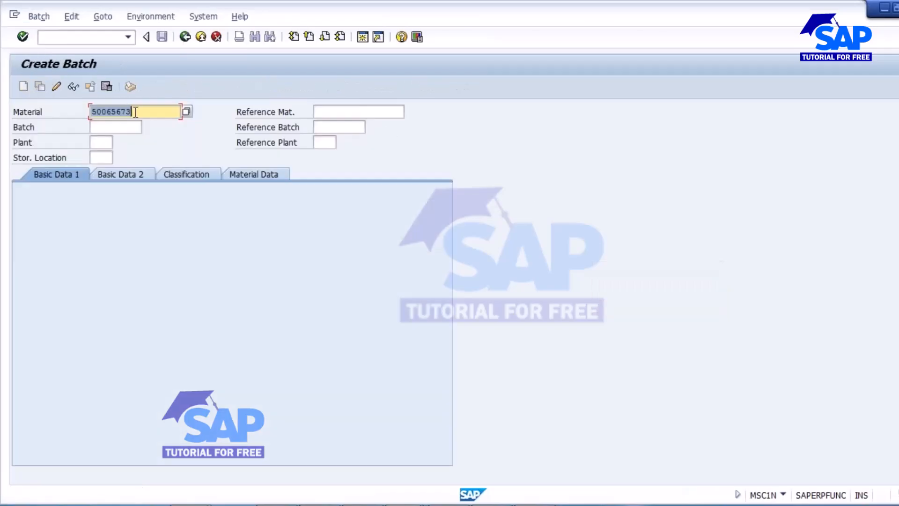
left_click(101, 142)
type("1000")
key("Return")
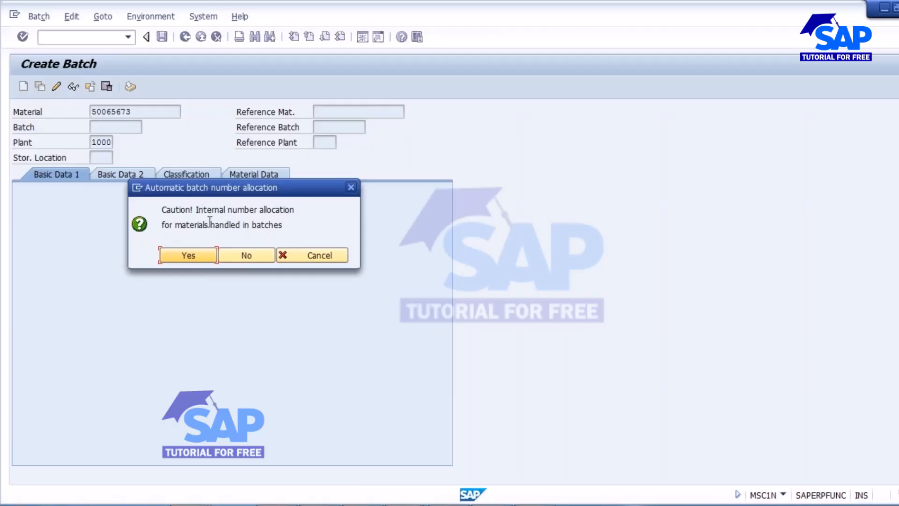
left_click(187, 257)
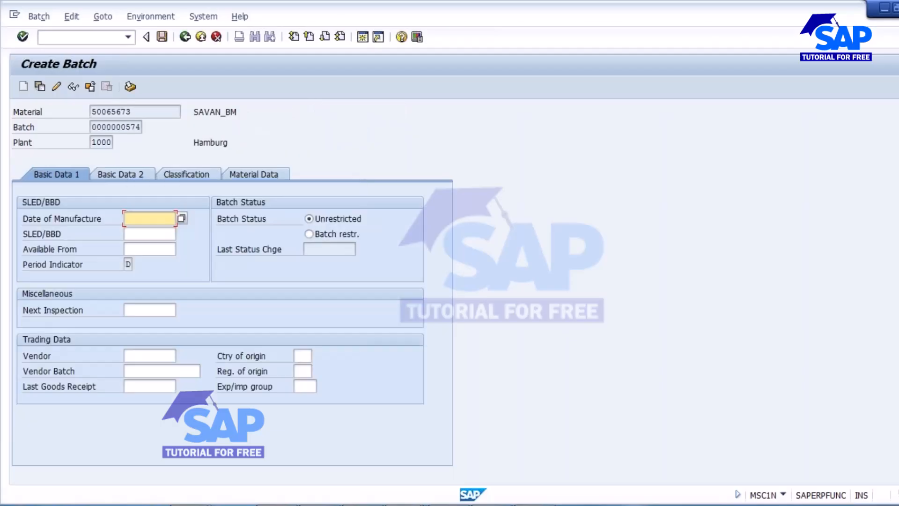
left_click_drag(93, 129, 162, 131)
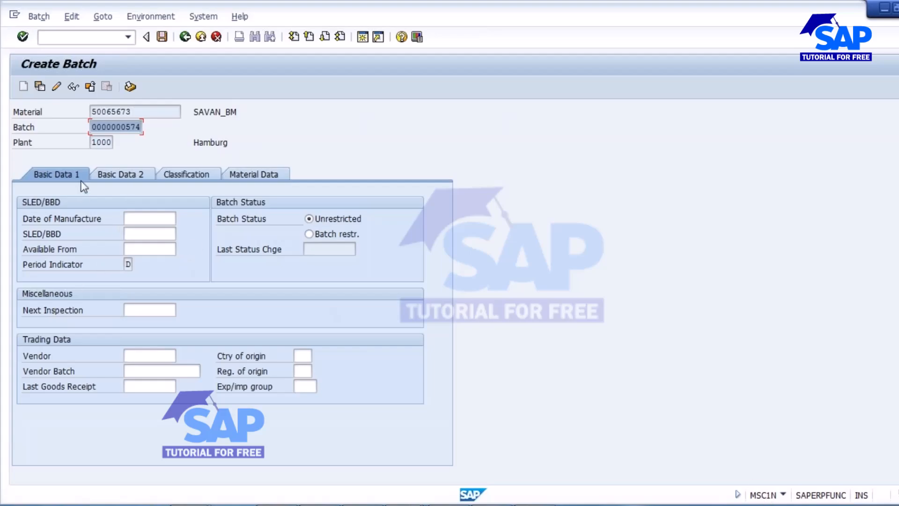
left_click(251, 219)
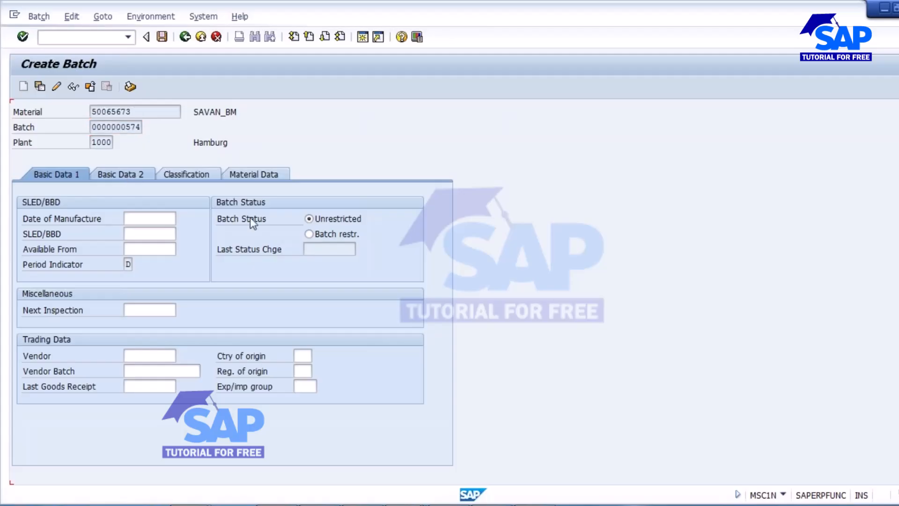
left_click(120, 174)
left_click(197, 176)
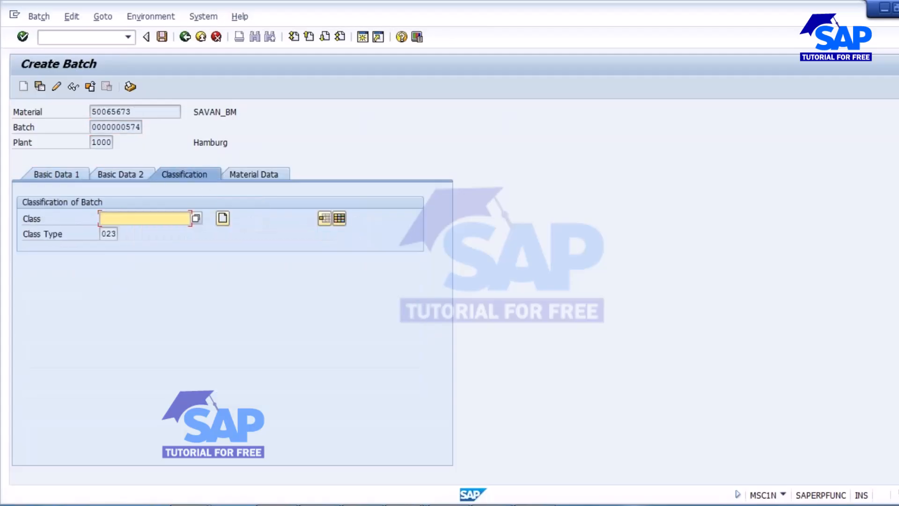
left_click(255, 174)
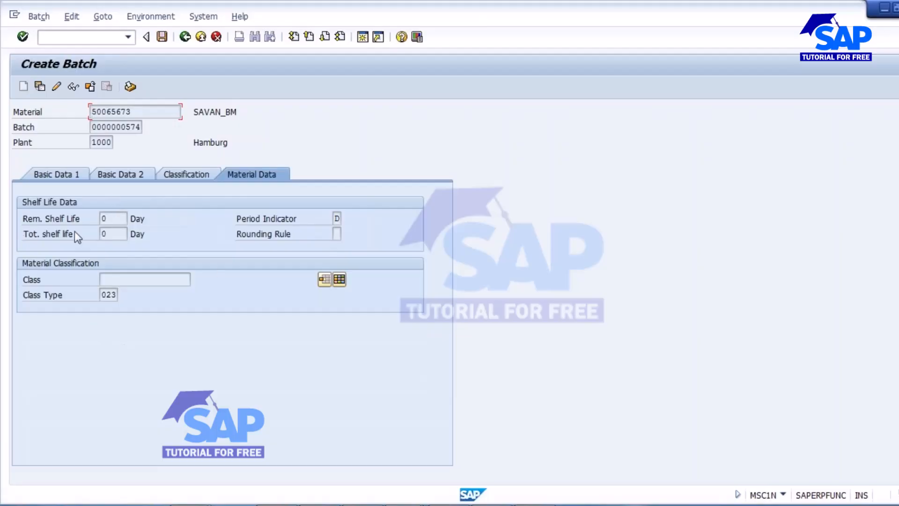
left_click(56, 174)
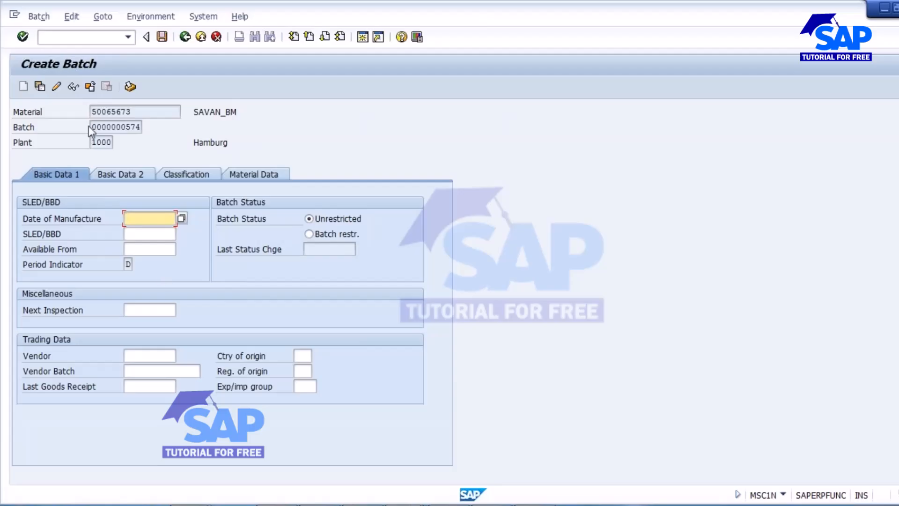
left_click_drag(92, 127, 142, 127)
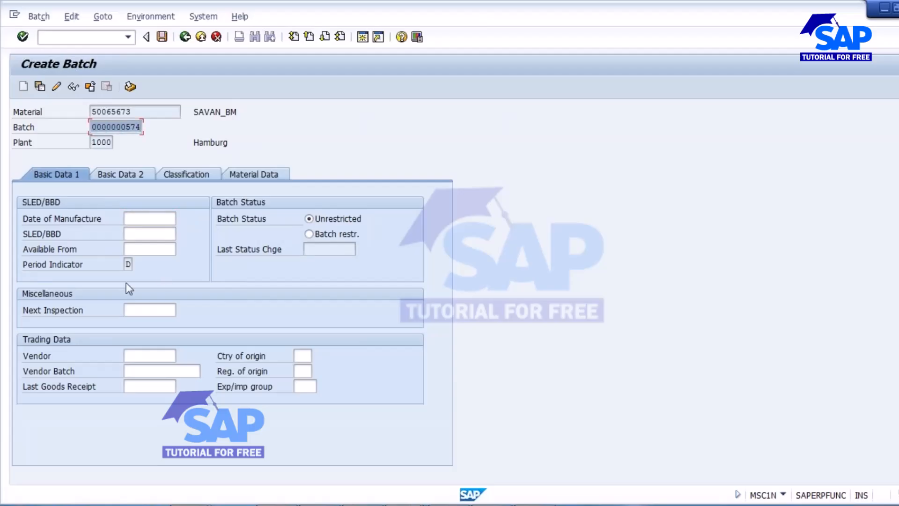
left_click(162, 38)
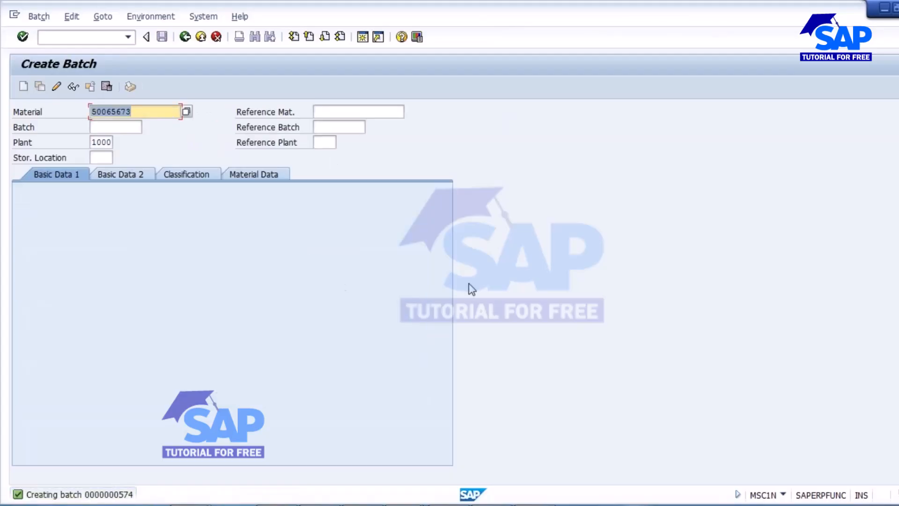
left_click(38, 17)
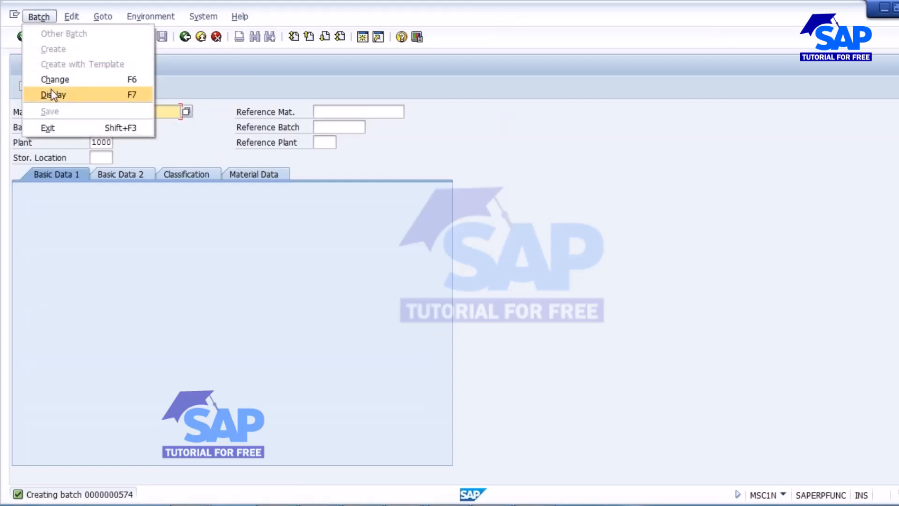
left_click(54, 79)
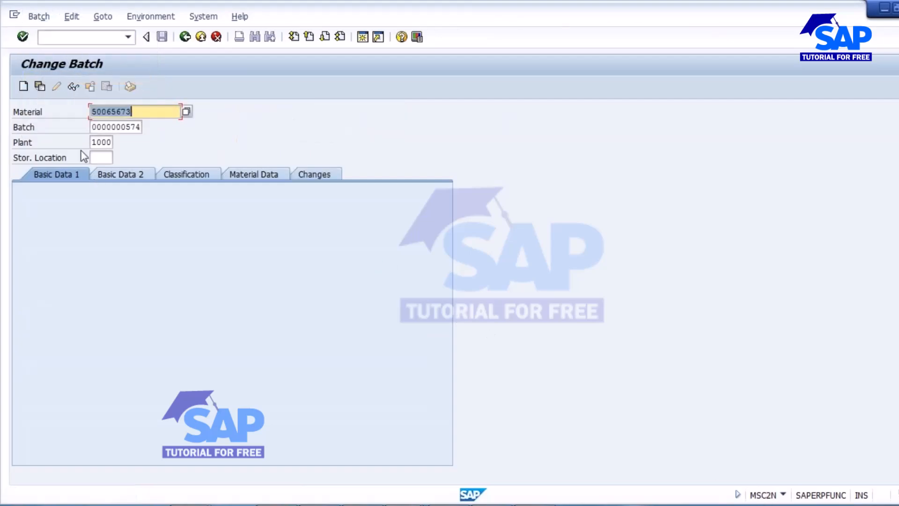
key("Return")
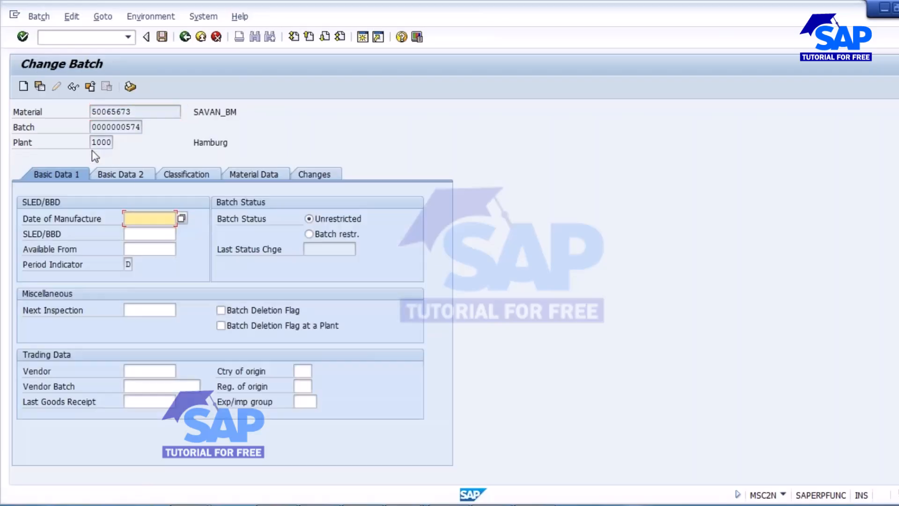
left_click(124, 177)
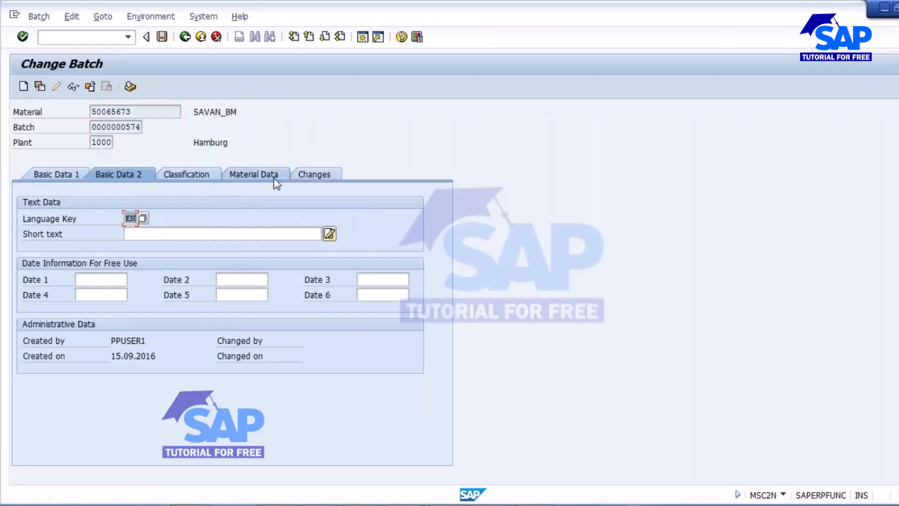
left_click(39, 16)
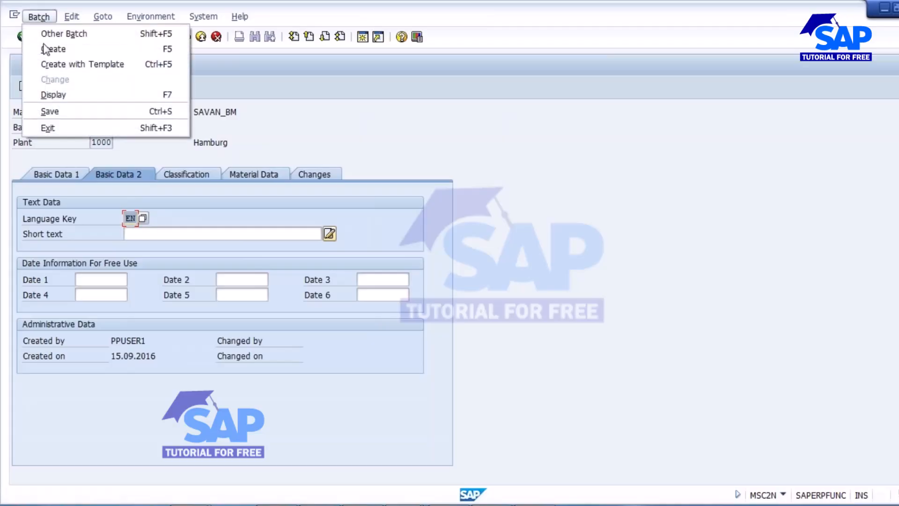
left_click(53, 93)
left_click(55, 175)
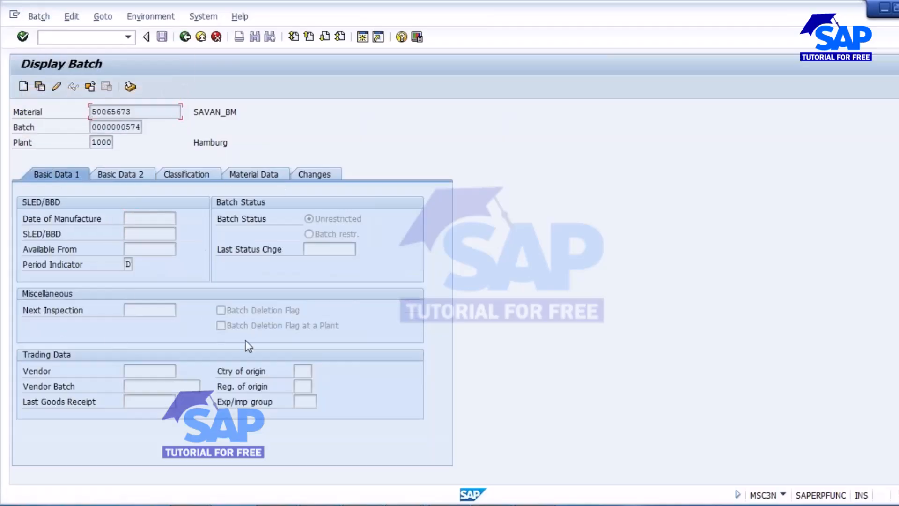
Step: Highlight MSC1N/MSC2N/MSC3N in Notepad, then bring the Batch Creation slide in PowerPoint to the front
key("alt+Tab")
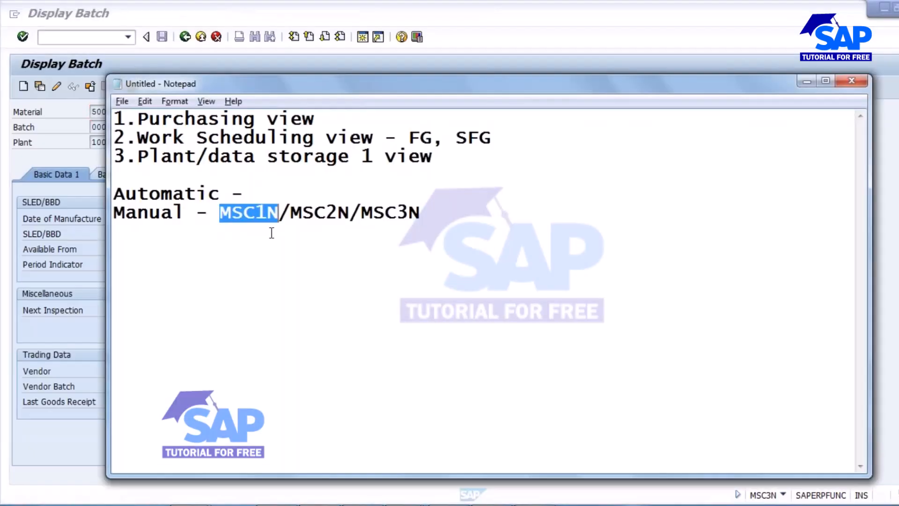
left_click_drag(221, 214, 415, 215)
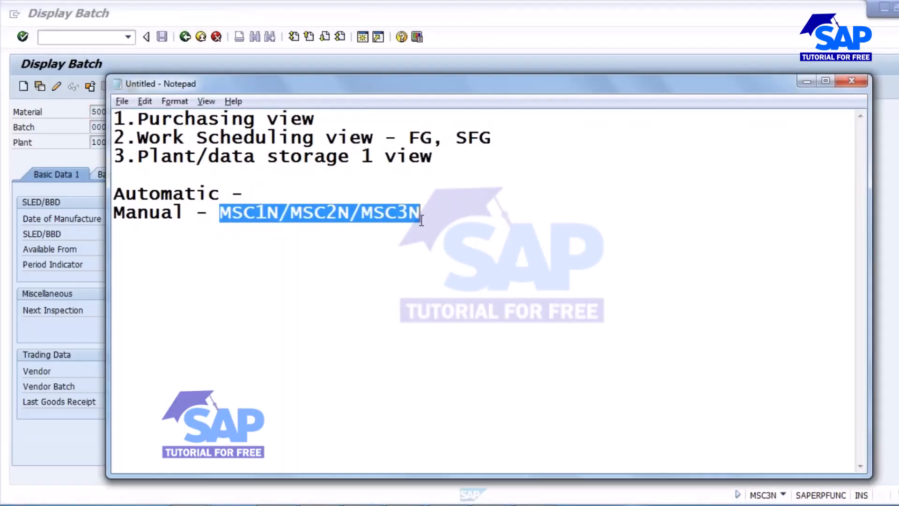
left_click(374, 215)
left_click(534, 504)
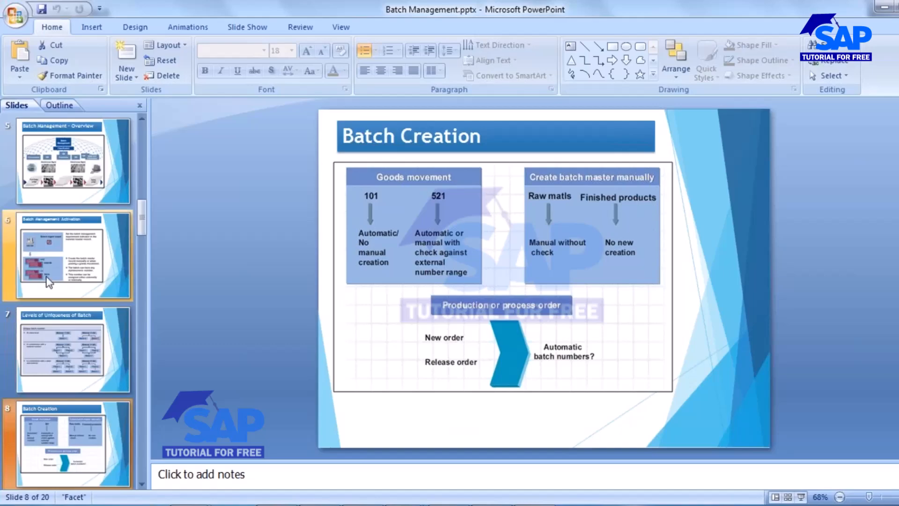
Step: Move on from the Batch Creation slide, back SAP out to Easy Access, and bring Notepad forward
left_click(142, 484)
left_click(142, 484)
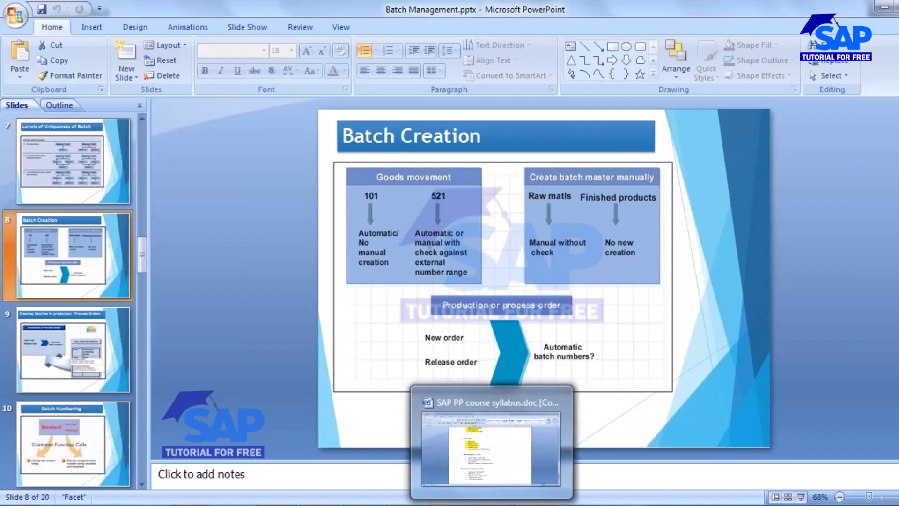
mouse_move(406, 505)
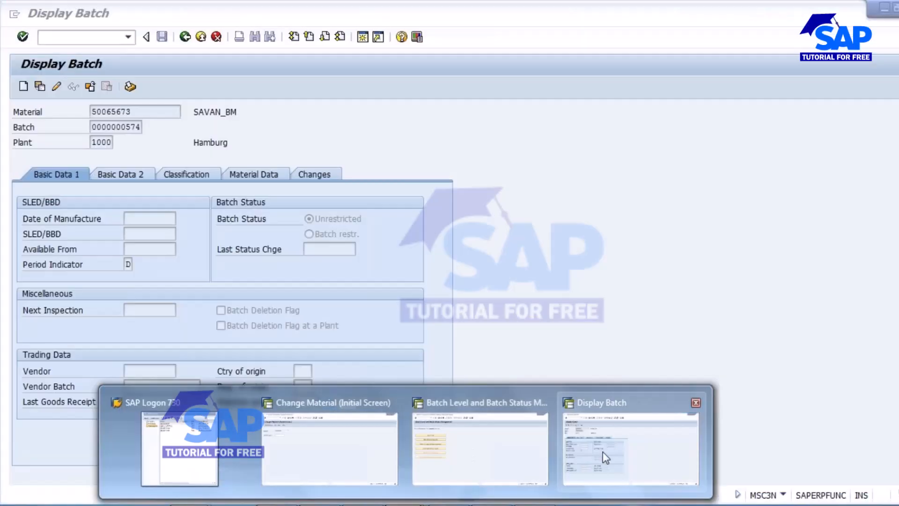
left_click(602, 451)
left_click(185, 37)
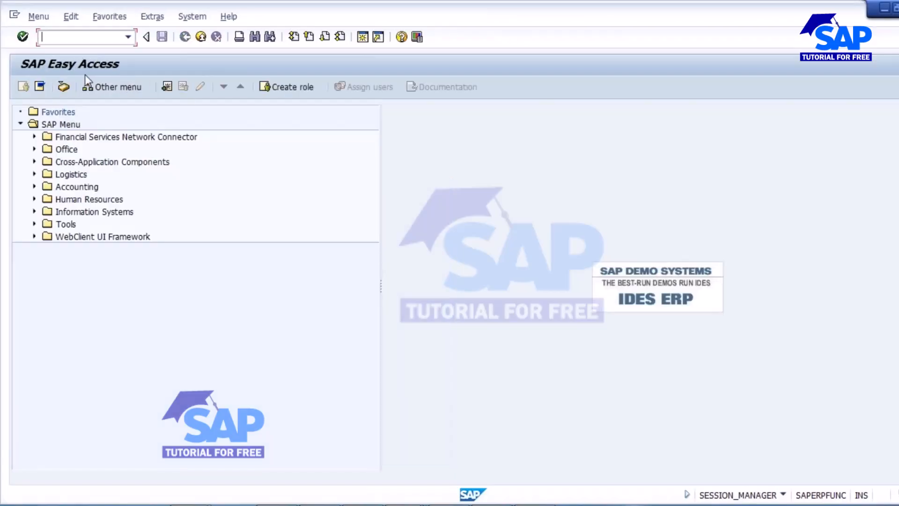
left_click(277, 505)
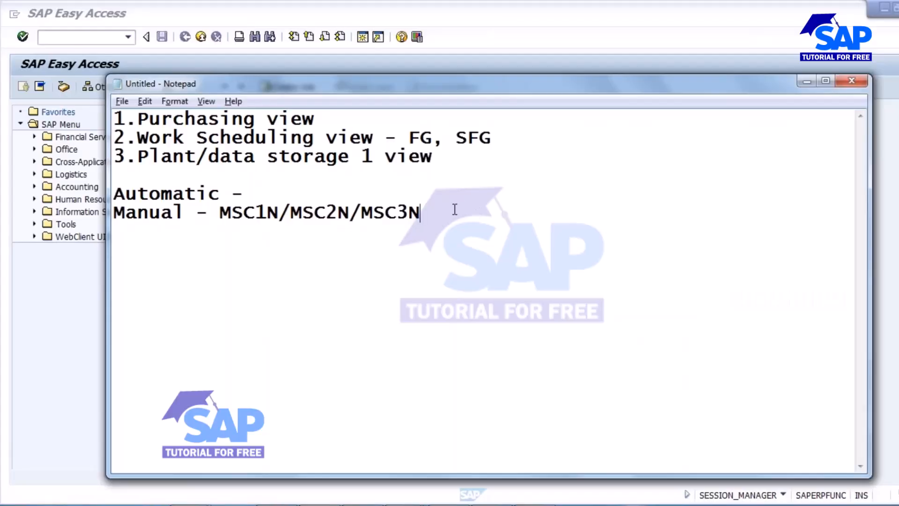
Step: Add 'Manually' and 'Automatically' lines beneath the MSC1N/MSC2N/MSC3N note
key("Return")
key("Return")
type("Manually")
key("Return")
type("Automa")
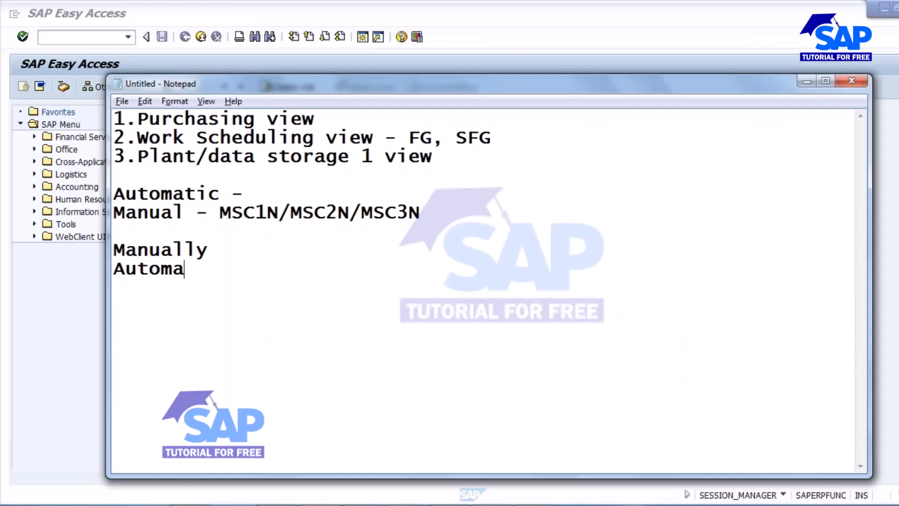
type("tically")
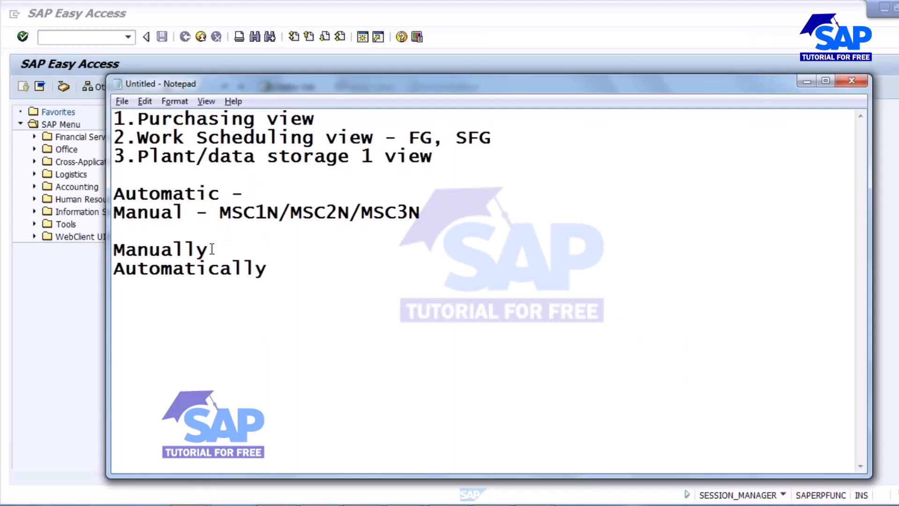
left_click_drag(210, 249, 83, 254)
left_click(283, 264)
key("shift+Home")
left_click(290, 260)
Step: Type 'Creation' and 'Release' on separate new lines below Automatically
key("Return")
key("Return")
type("Crea")
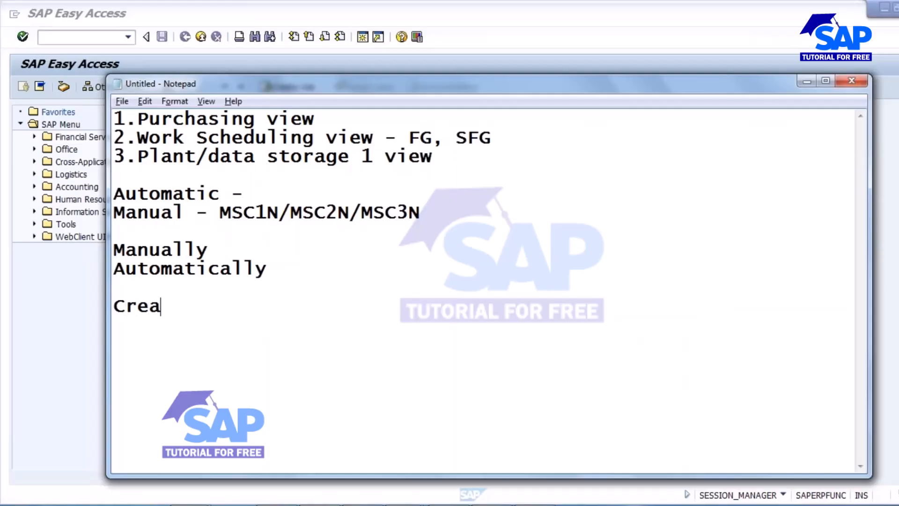
type("tion")
key("Return")
type("Release")
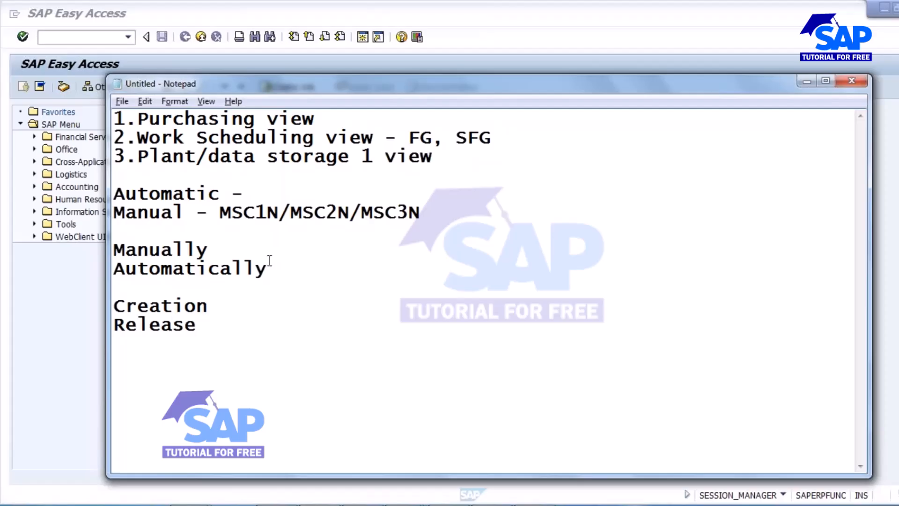
Step: Change the Manually line to 'Manually - Creation/Release' and delete the separate Creation and Release lines
left_click(219, 252)
left_click_drag(211, 305, 97, 305)
key("ctrl+c")
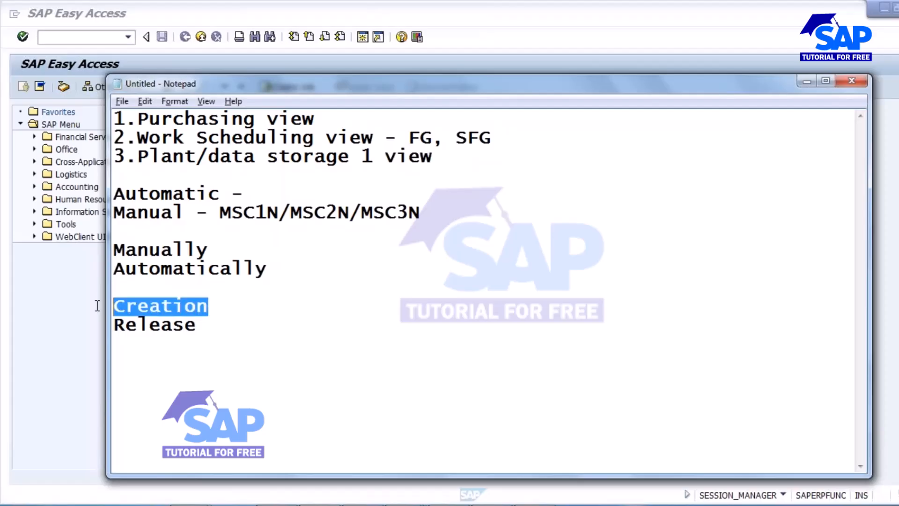
left_click(222, 252)
type("-")
key("ctrl+v")
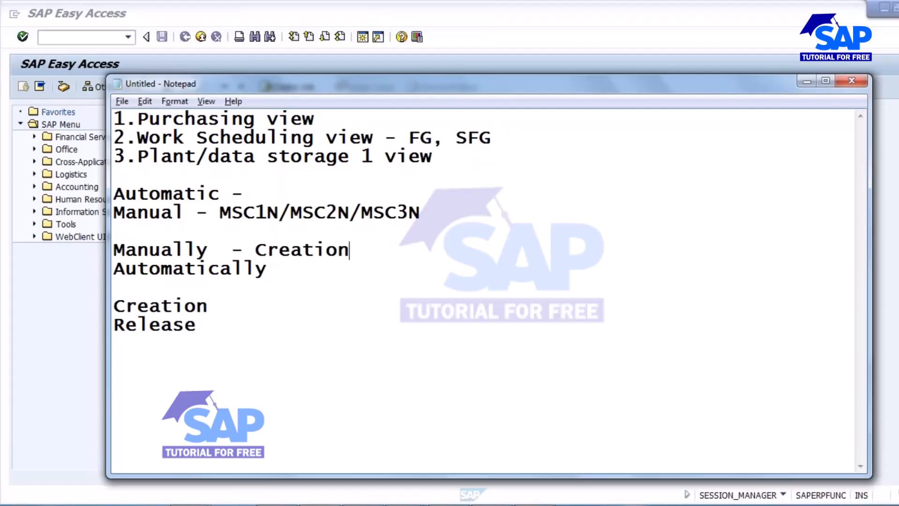
type("/Relwa")
key("BackSpace")
key("BackSpace")
type("ease")
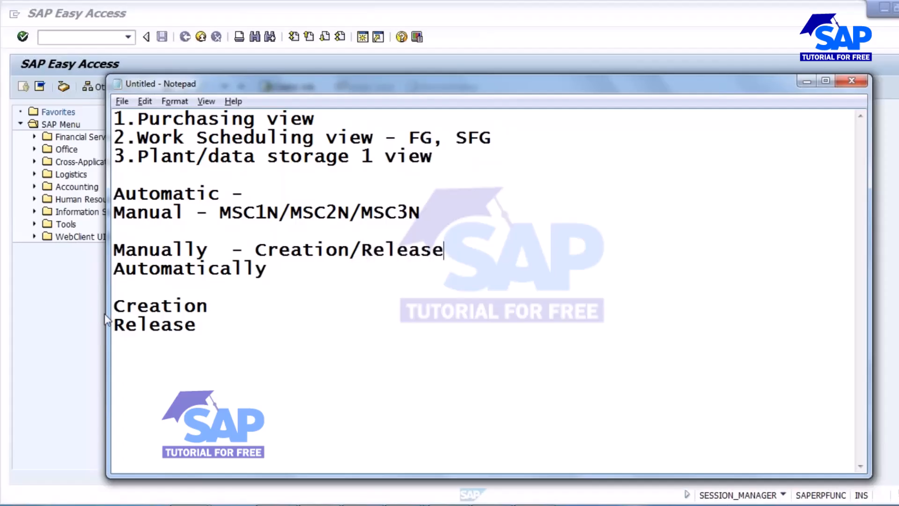
left_click_drag(116, 307, 238, 332)
key("Delete")
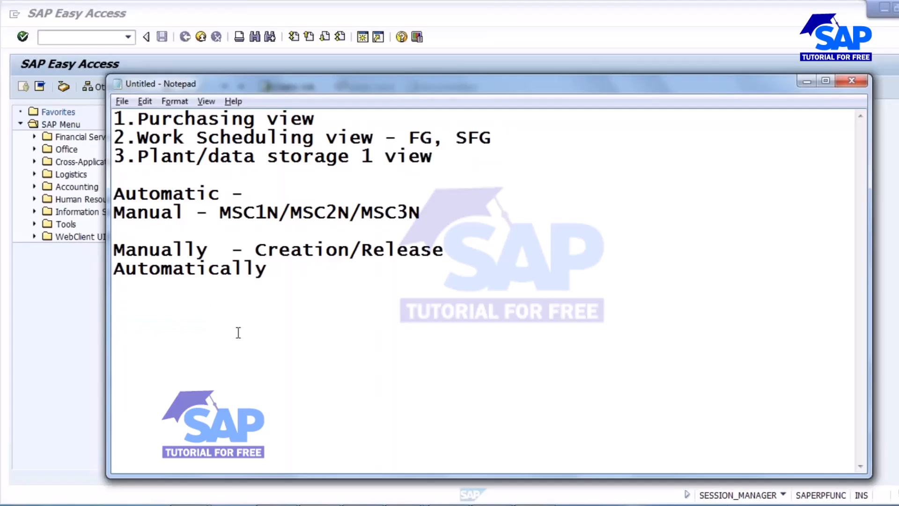
Step: Leave Change Material for the SAP main menu and open the MM60 materials list
left_click(406, 505)
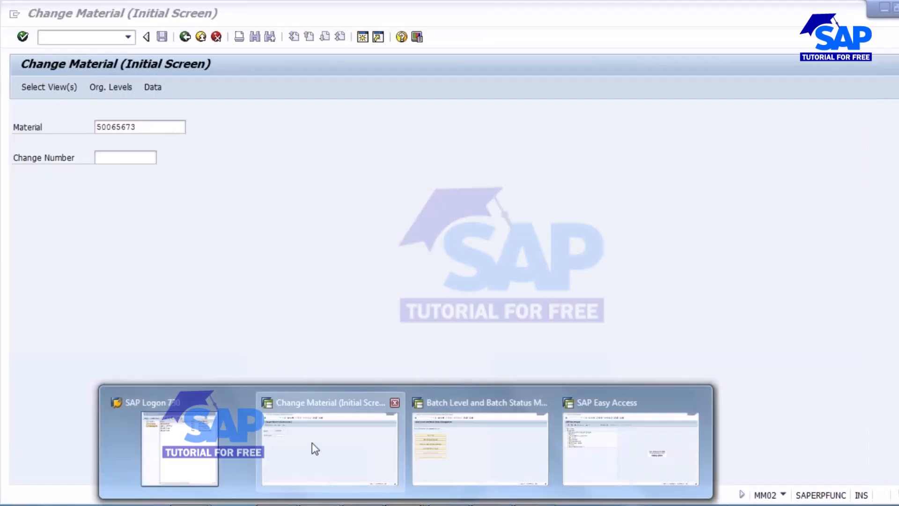
left_click(312, 445)
left_click(185, 37)
left_click(60, 42)
type("mm60")
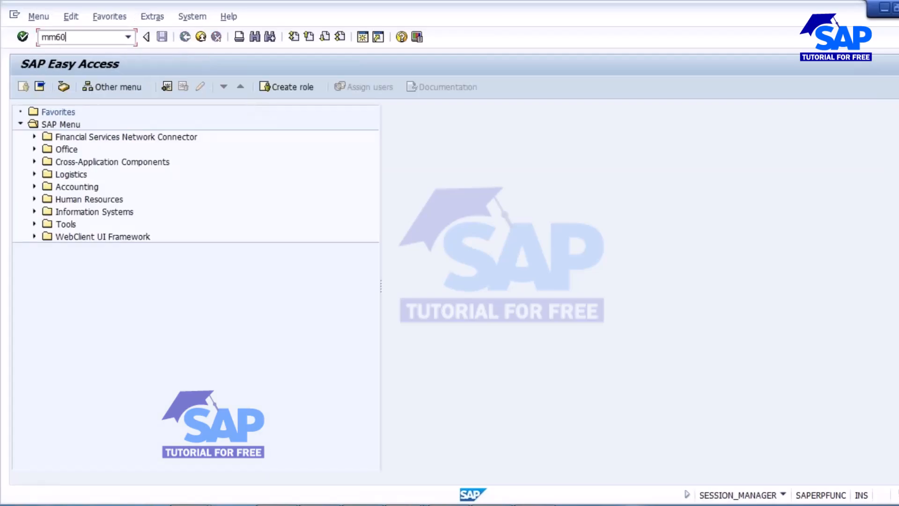
key("Return")
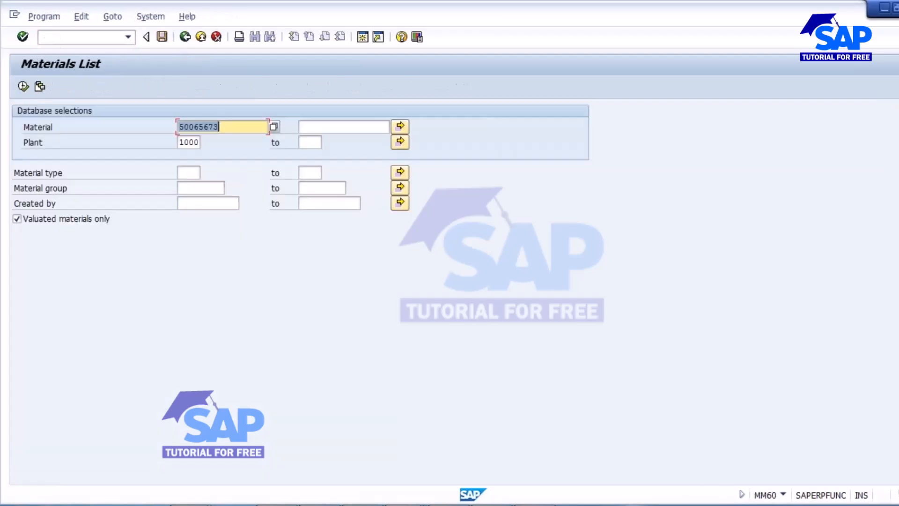
Step: List FERT materials filtered by creator and locate COKE_1L in the results
key("Delete")
key("Tab")
key("Tab")
type("fert")
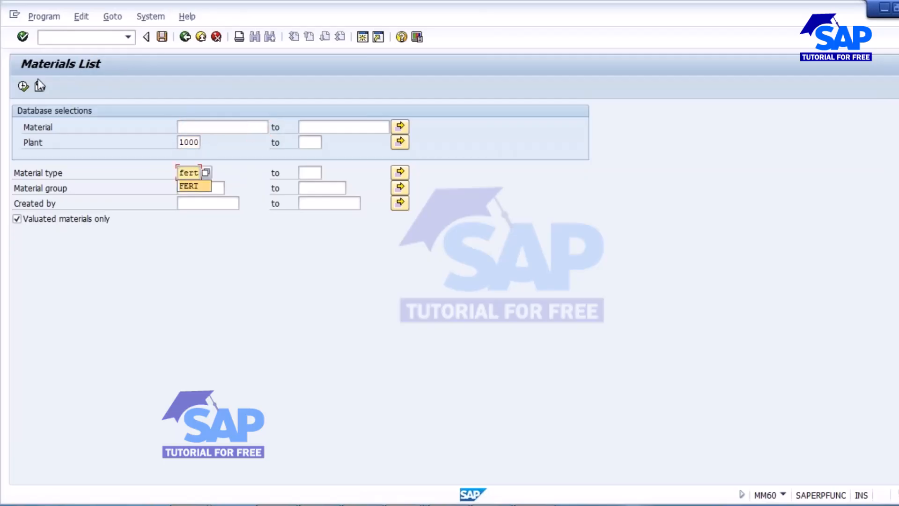
left_click(193, 186)
left_click(201, 203)
type("ppuser1")
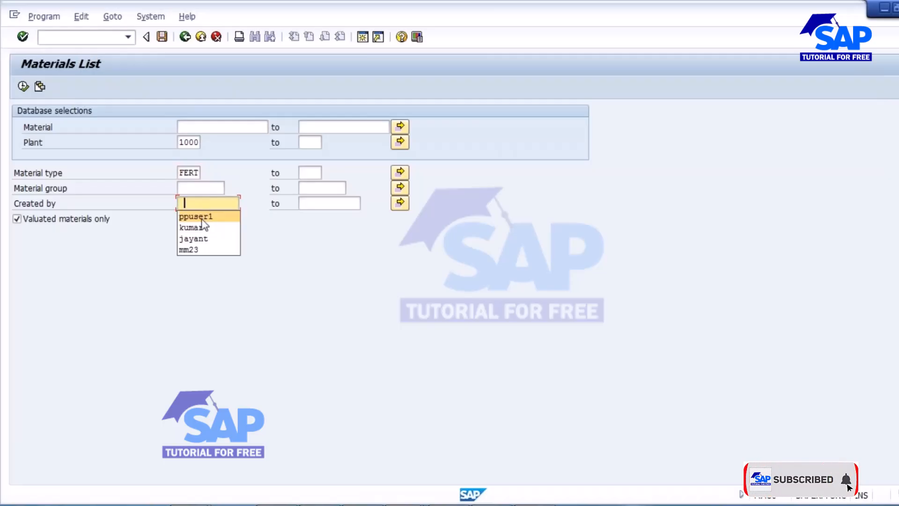
left_click(23, 86)
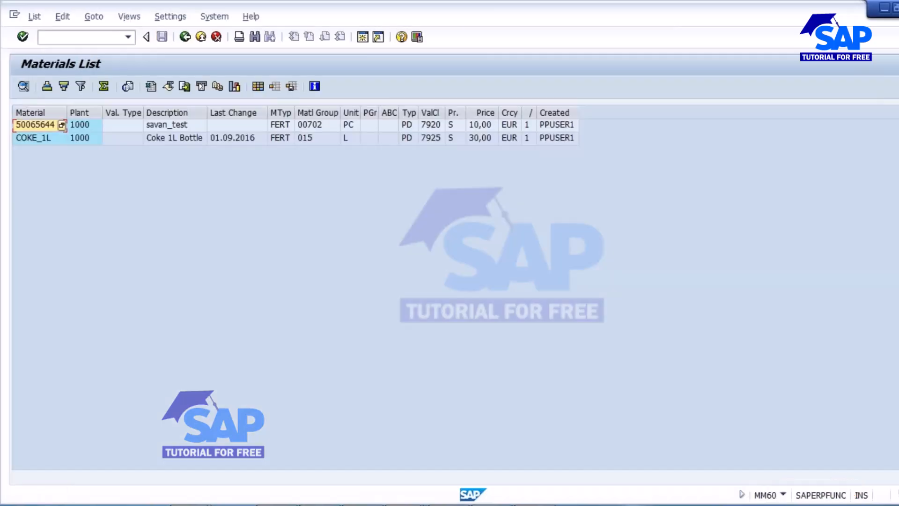
left_click(38, 139)
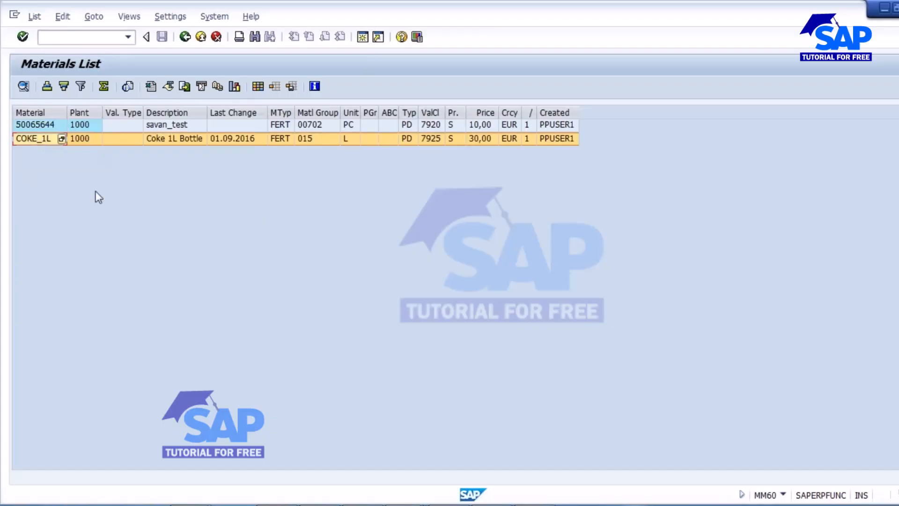
left_click(29, 141)
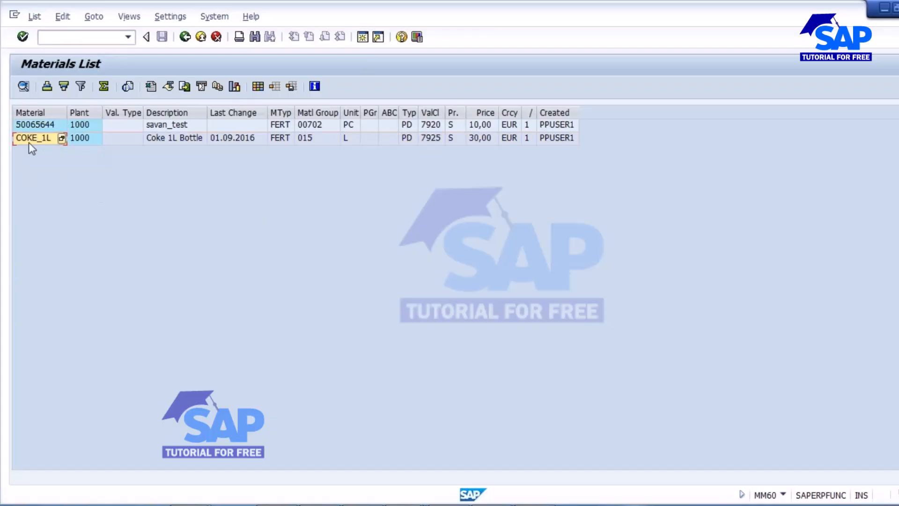
left_click(63, 139)
Step: Start production order creation with transaction CO01
left_click(363, 40)
type("co01")
key("Return")
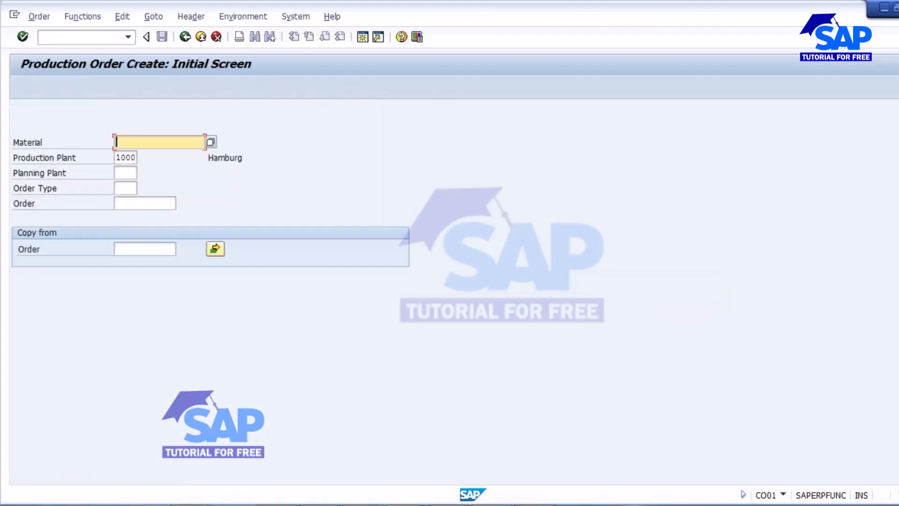
Step: Enter COKE_1L with order type PP01, set quantity 100 and scheduling type 'Current date'
type("COKE_1L")
left_click(126, 156)
left_click(122, 185)
key("space")
left_click(126, 203)
key("Return")
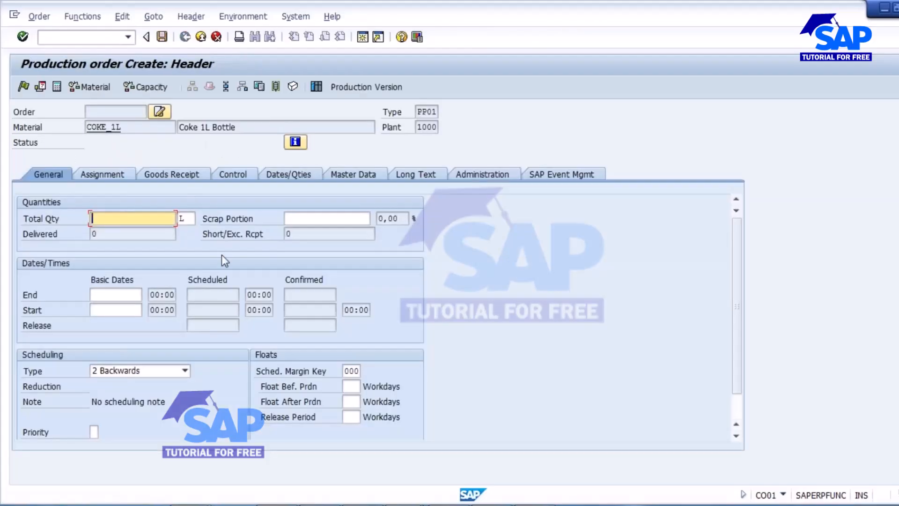
type("100")
left_click(207, 328)
left_click(185, 371)
left_click(105, 414)
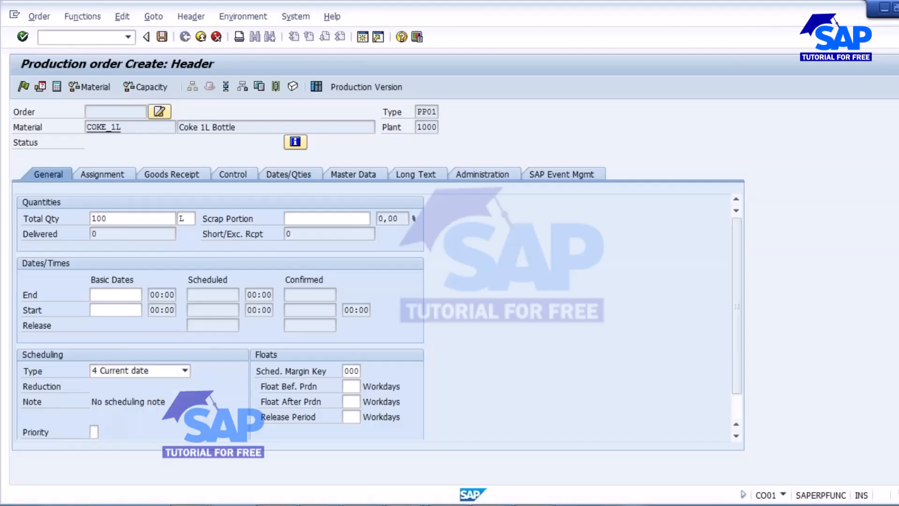
key("Return")
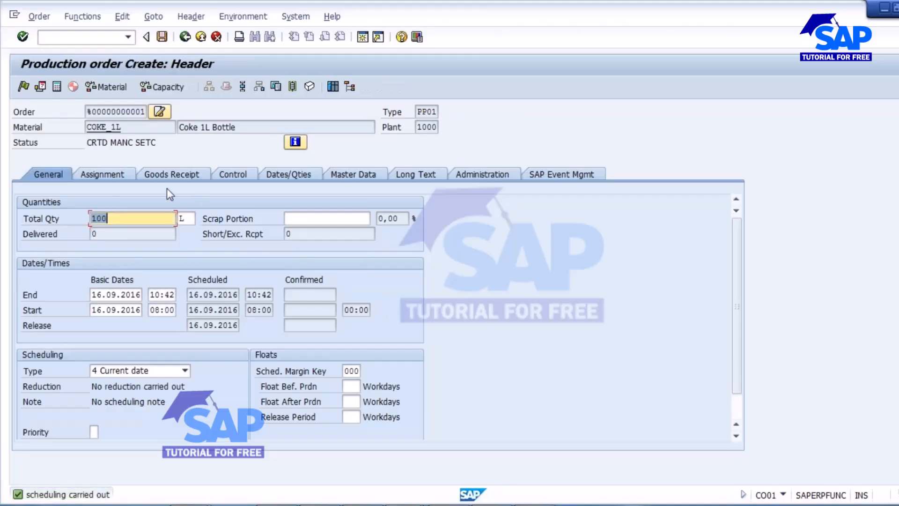
left_click(169, 174)
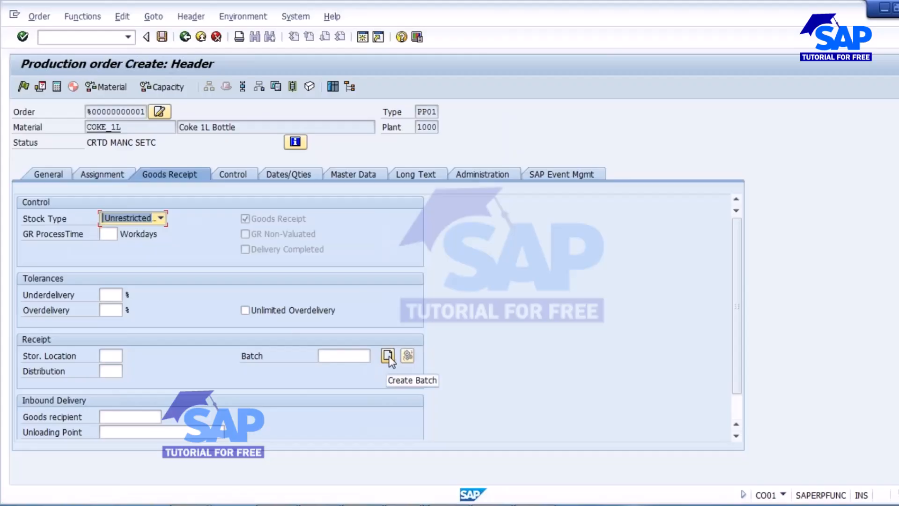
left_click(343, 357)
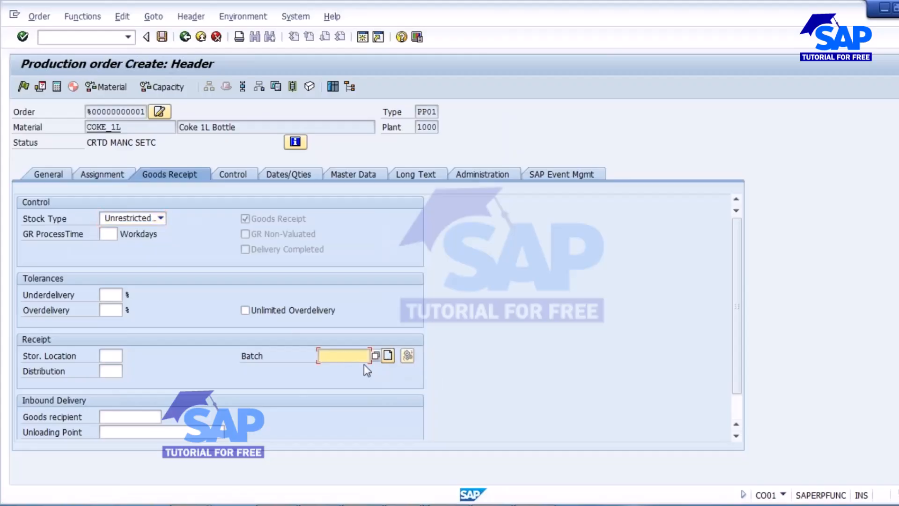
left_click(389, 355)
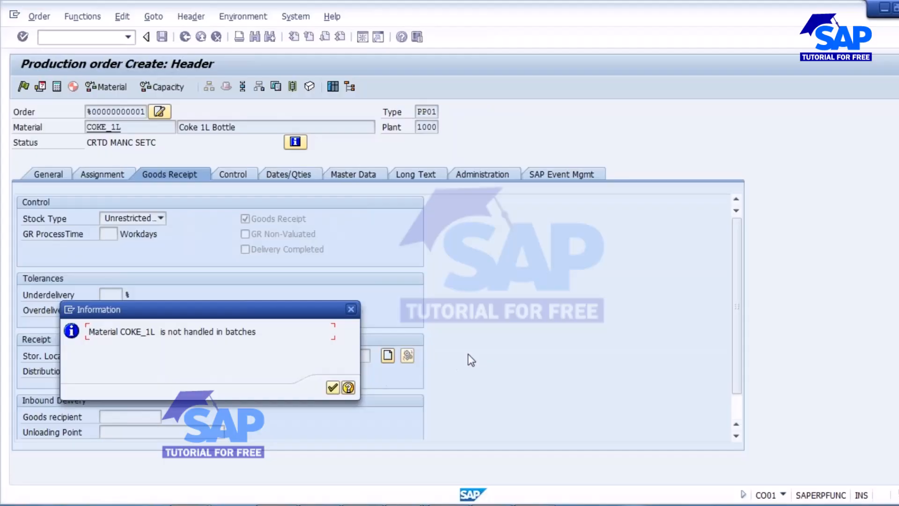
left_click(334, 387)
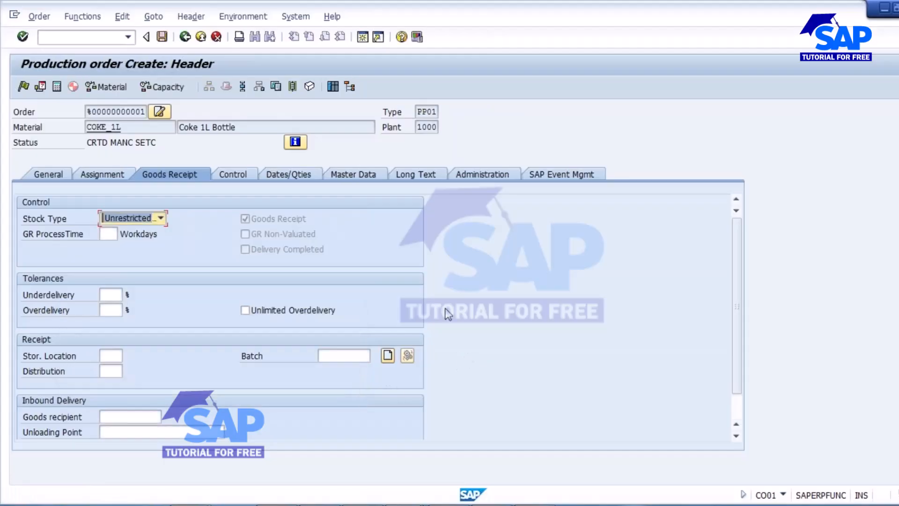
double_click(129, 127)
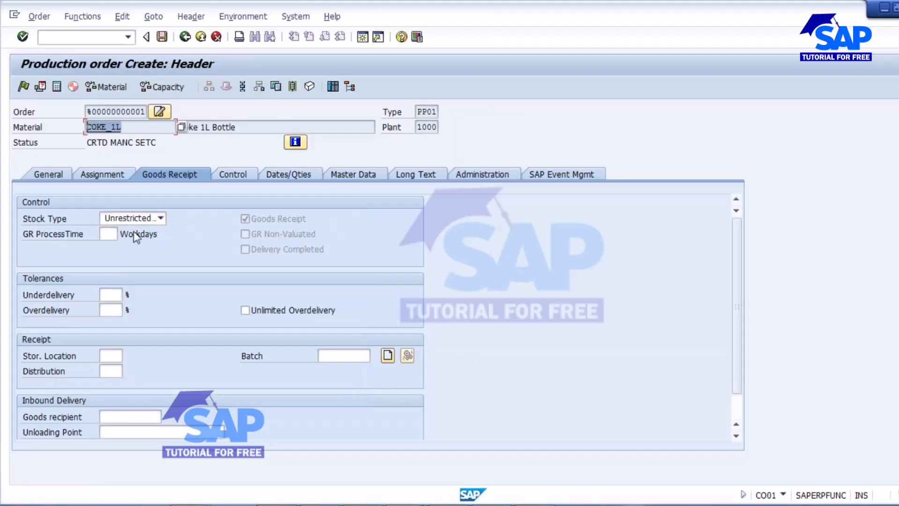
Step: Start creating a FERT material in MM01, copied from COKE_1L
left_click(64, 41)
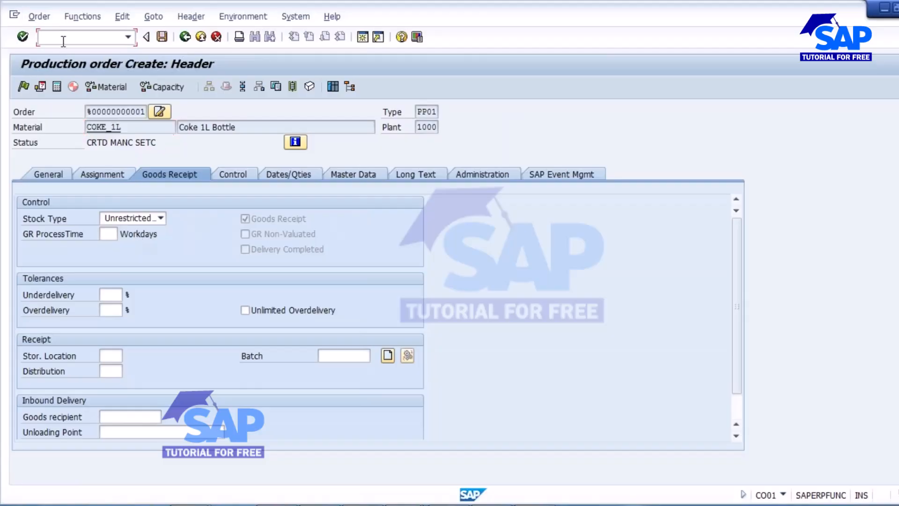
type("/n")
key("Return")
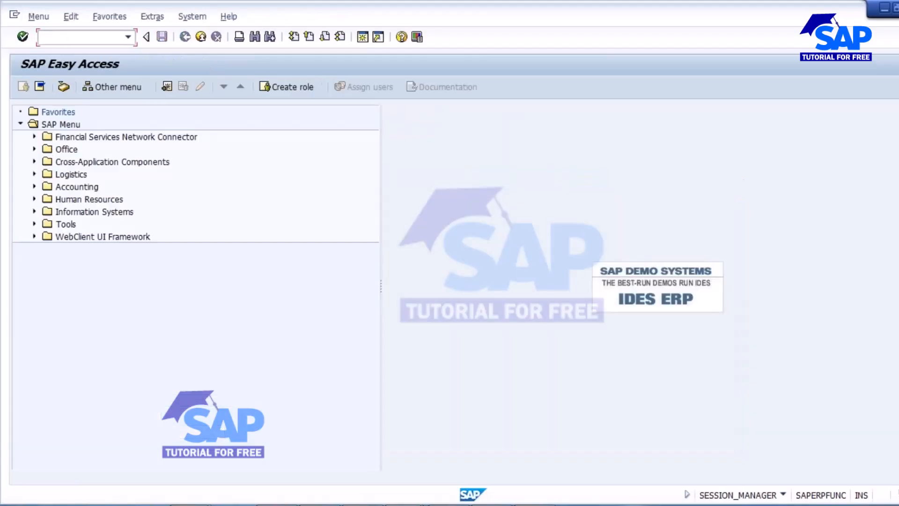
type("mm01")
key("Return")
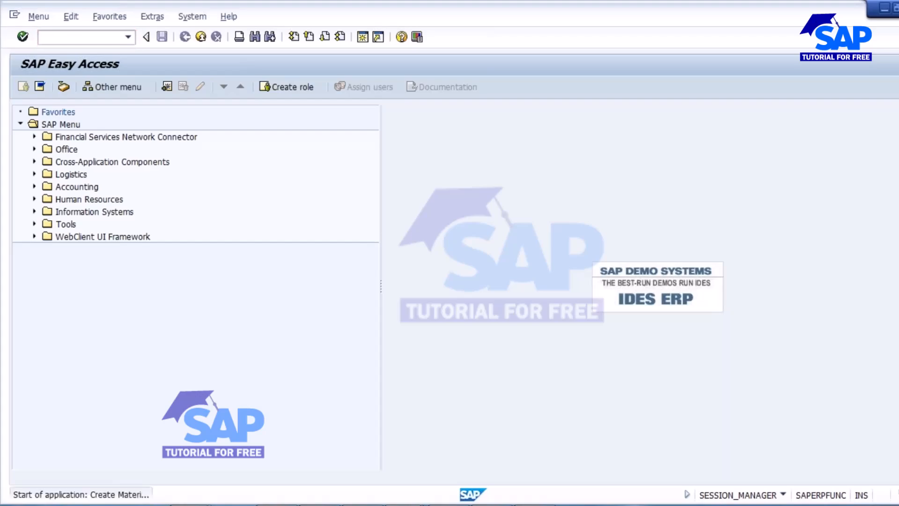
left_click(128, 236)
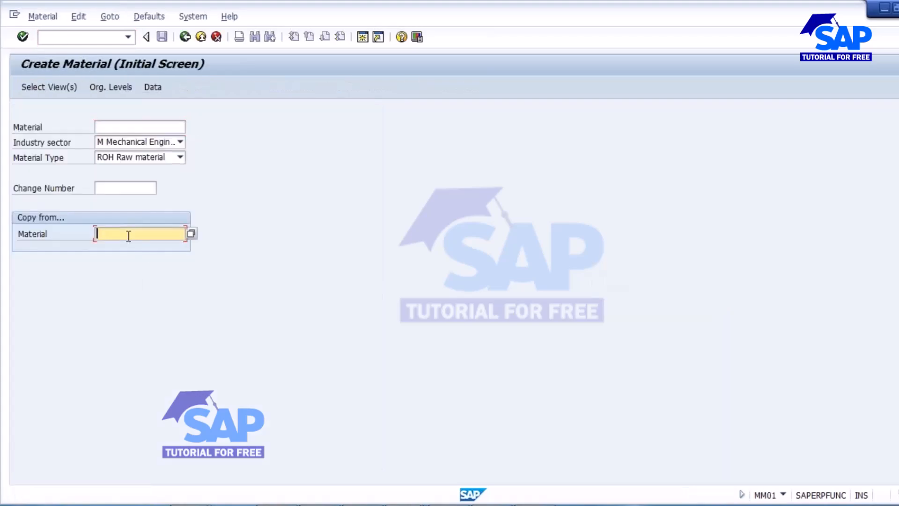
type("COKE_1L")
left_click(123, 127)
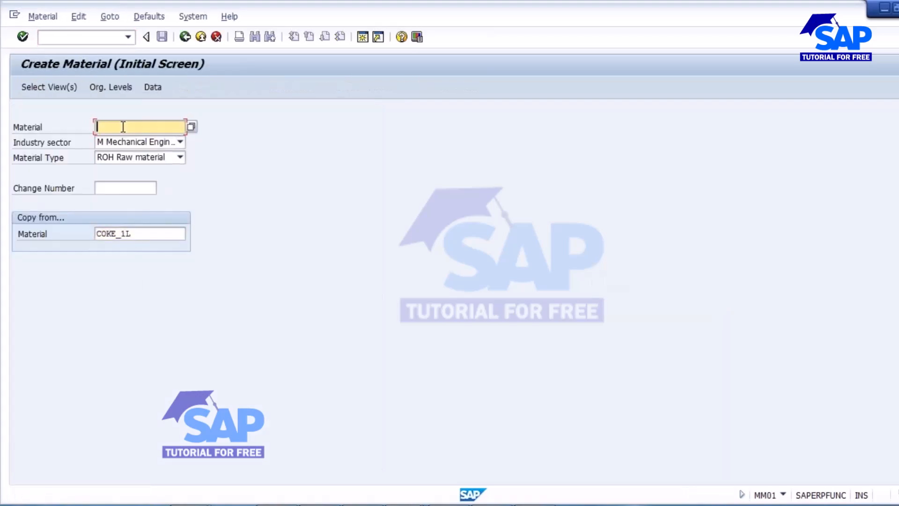
left_click(180, 157)
scroll(111, 209, "up", 5)
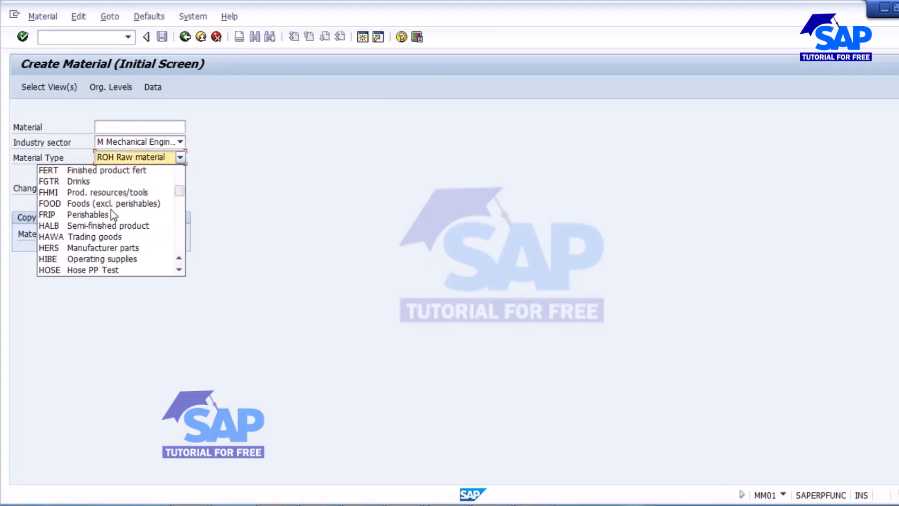
left_click(104, 172)
key("Return")
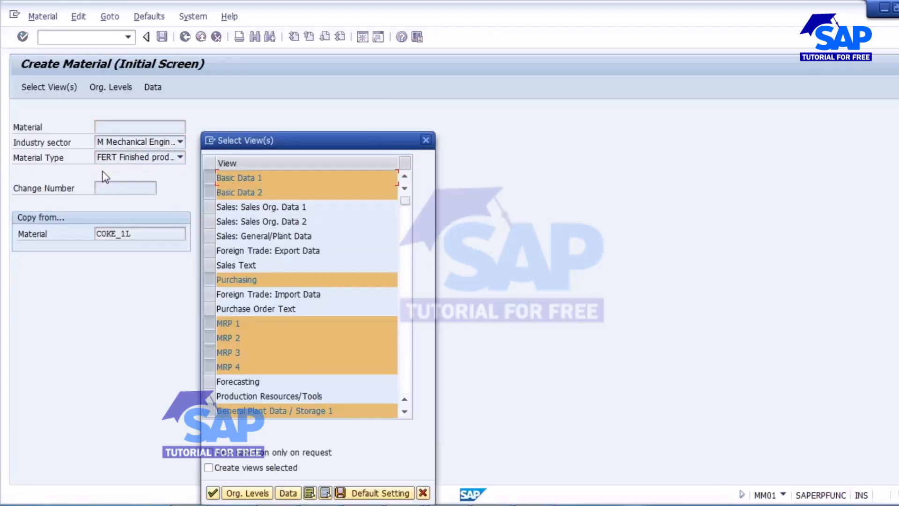
Step: Choose plant 1000 and change the description to Coke 1L Bottle_new
left_click(245, 492)
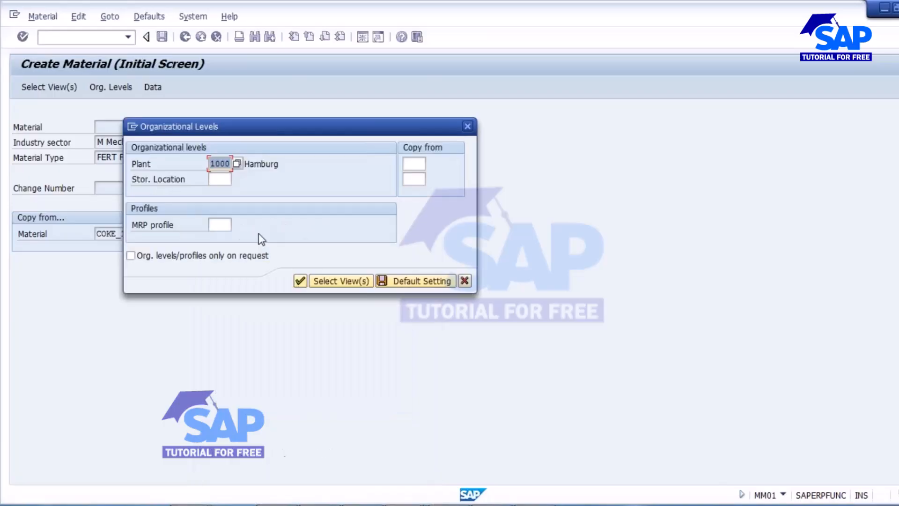
left_click(412, 165)
type("1000")
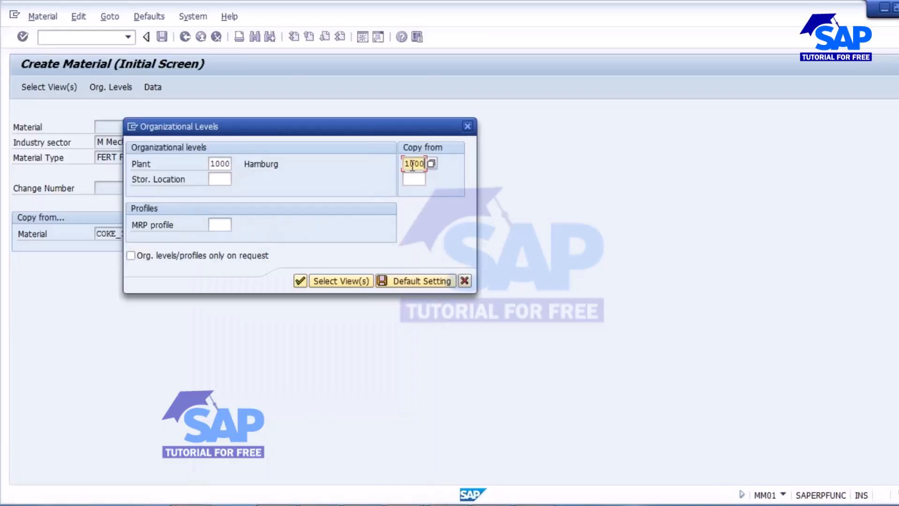
left_click(299, 280)
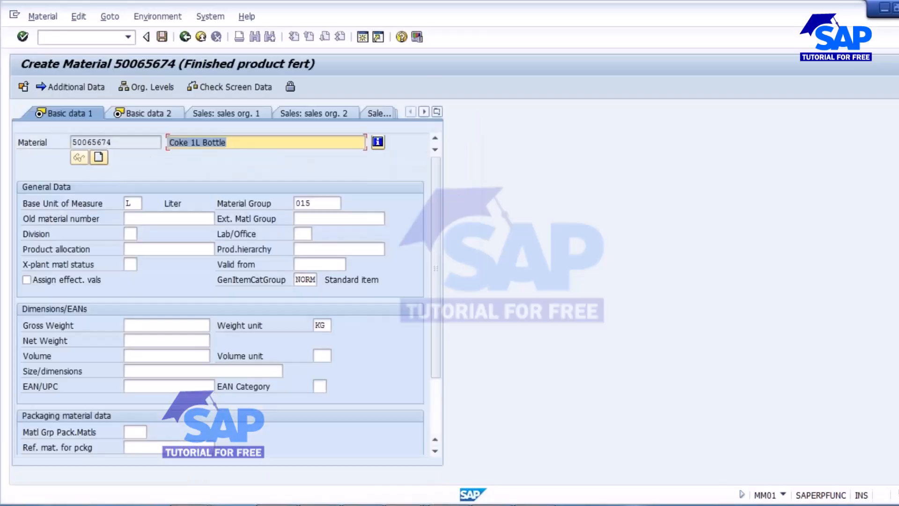
left_click(231, 143)
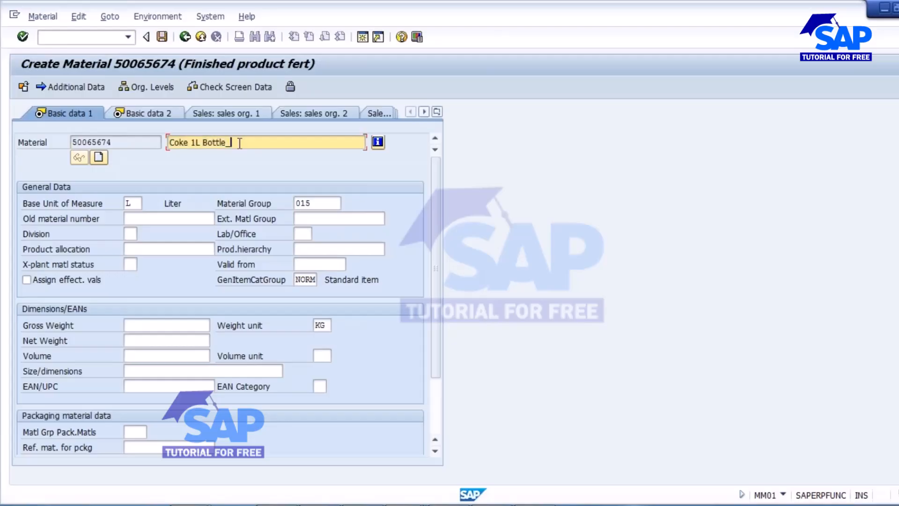
key("Return")
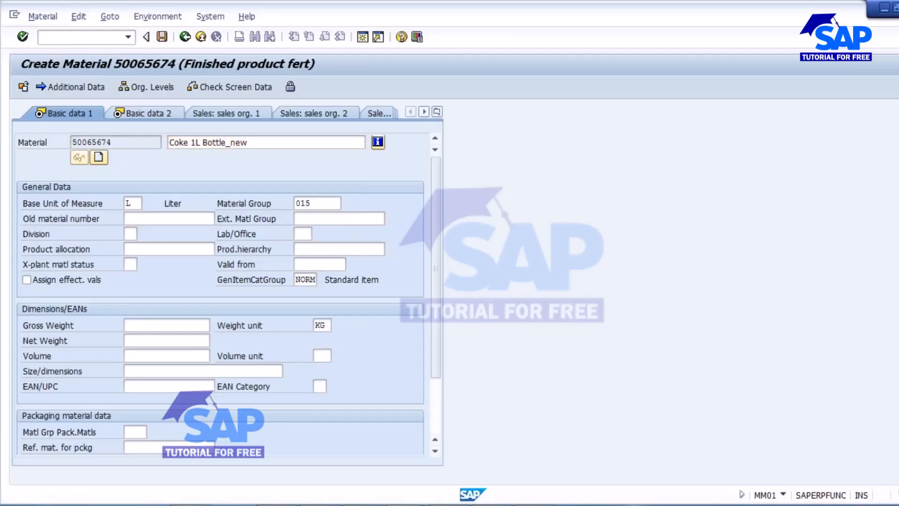
Step: Turn on Batch management in the Plant data / stor. 1 view
left_click(437, 112)
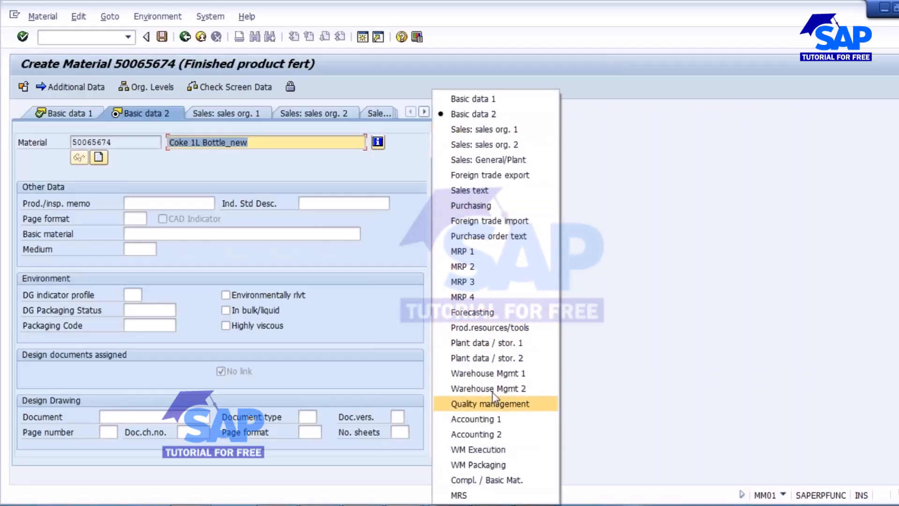
left_click(484, 344)
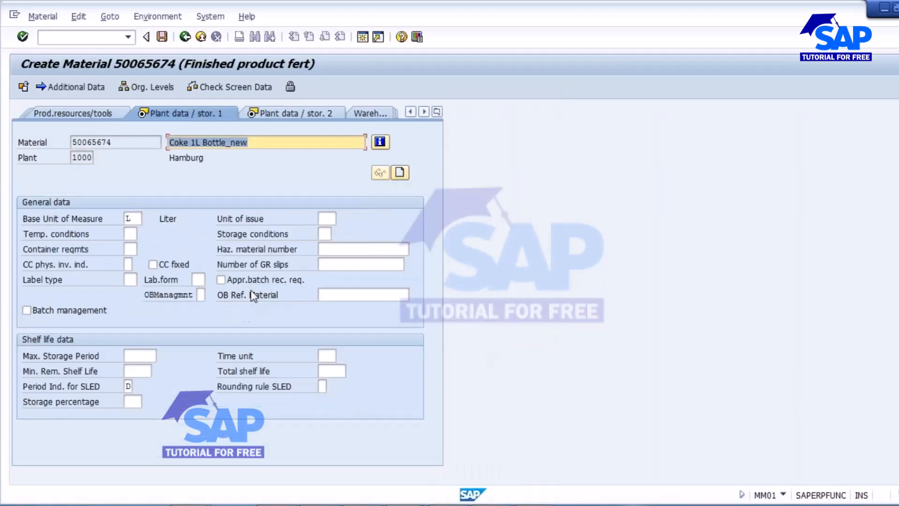
left_click(66, 314)
key("Return")
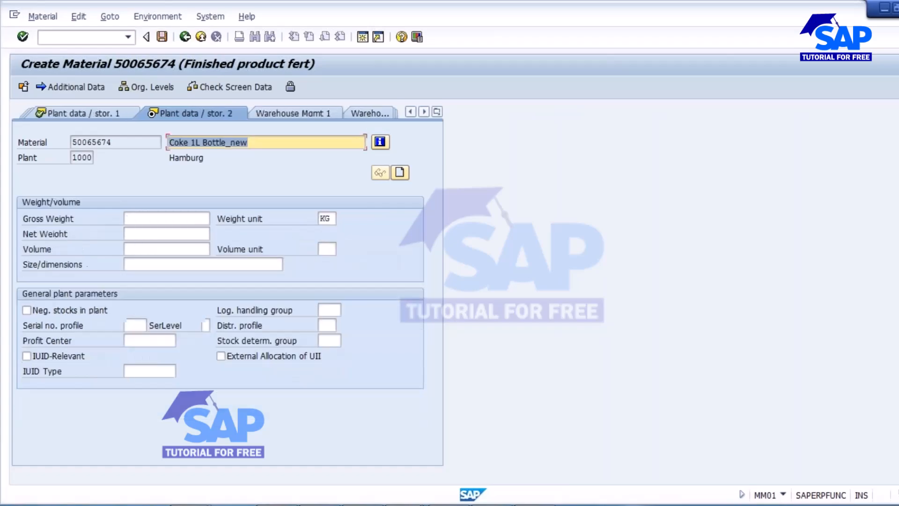
key("Return")
Step: Check the Accounting 1 and 2 views, then save material 50065674
left_click(438, 111)
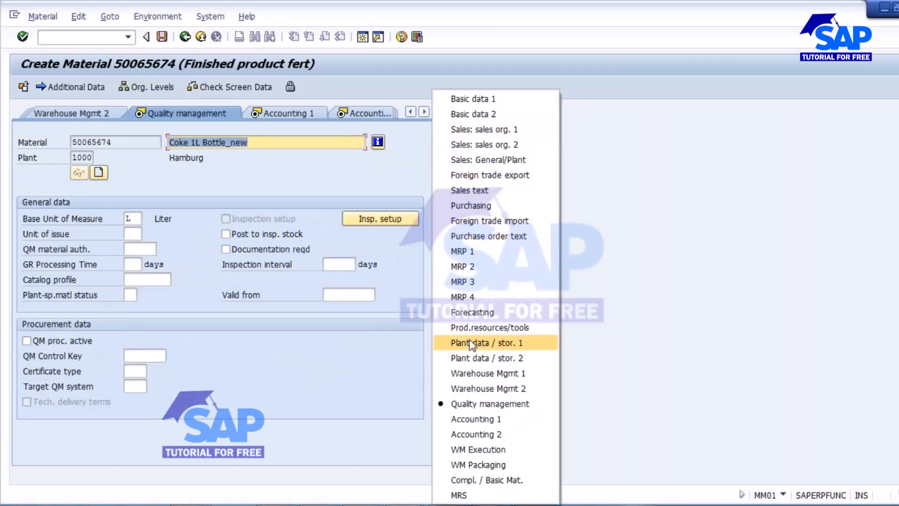
left_click(312, 117)
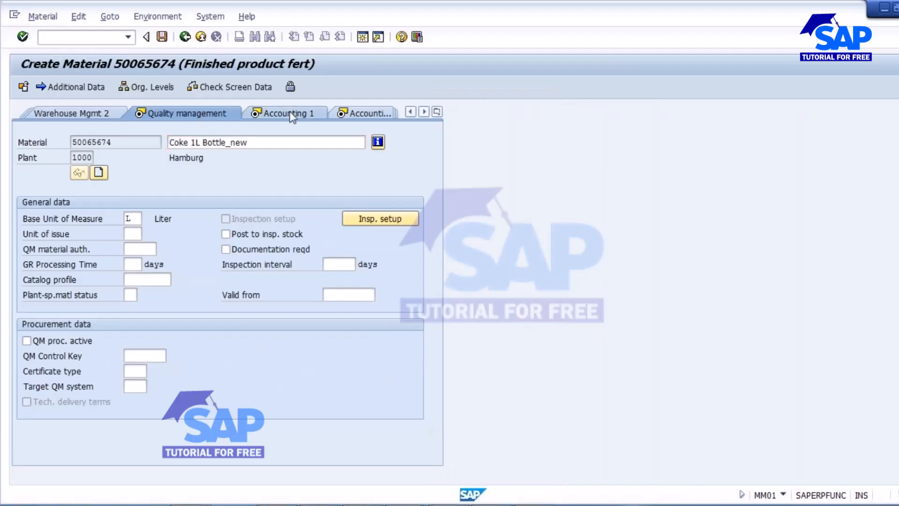
left_click(282, 113)
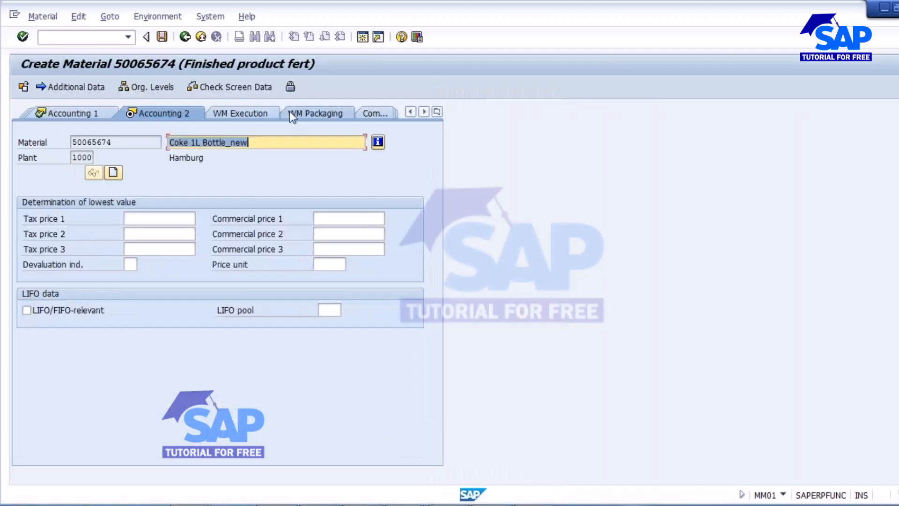
left_click(437, 112)
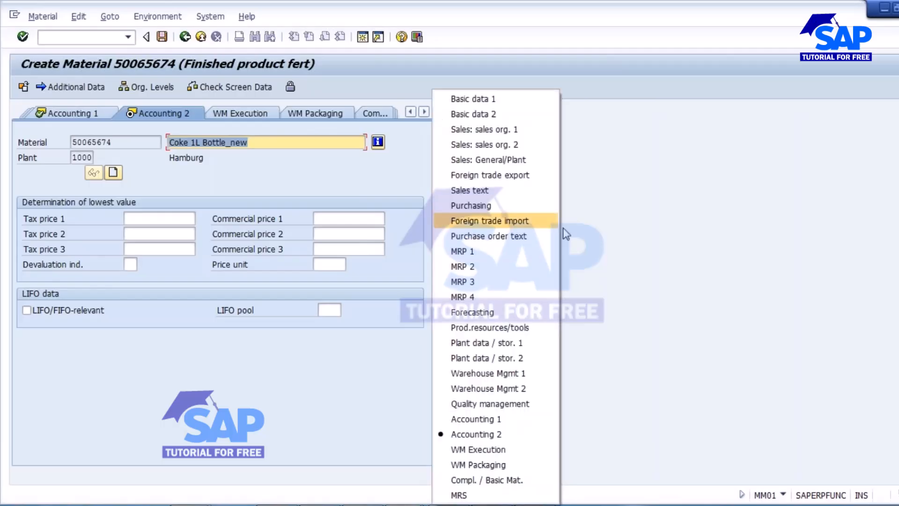
left_click(597, 231)
left_click(162, 37)
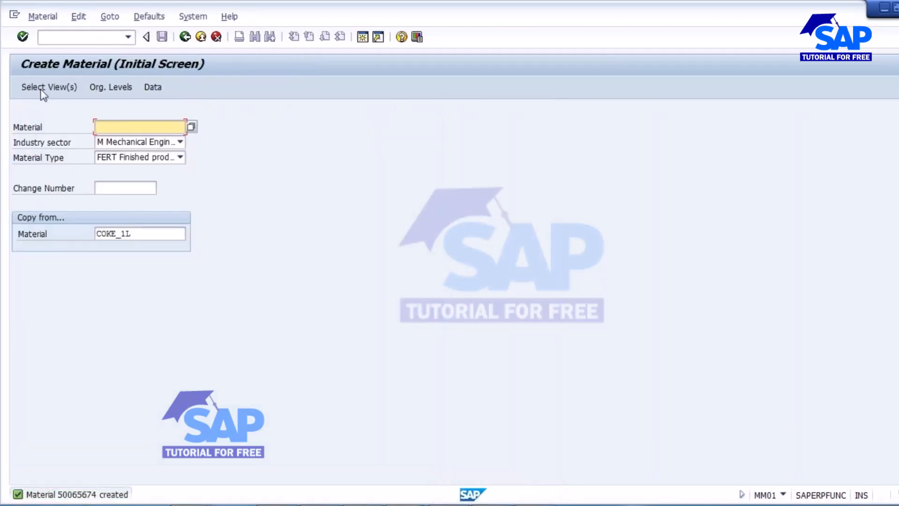
Step: Open the SAP Reference IMG and expand Logistics - General
left_click(72, 41)
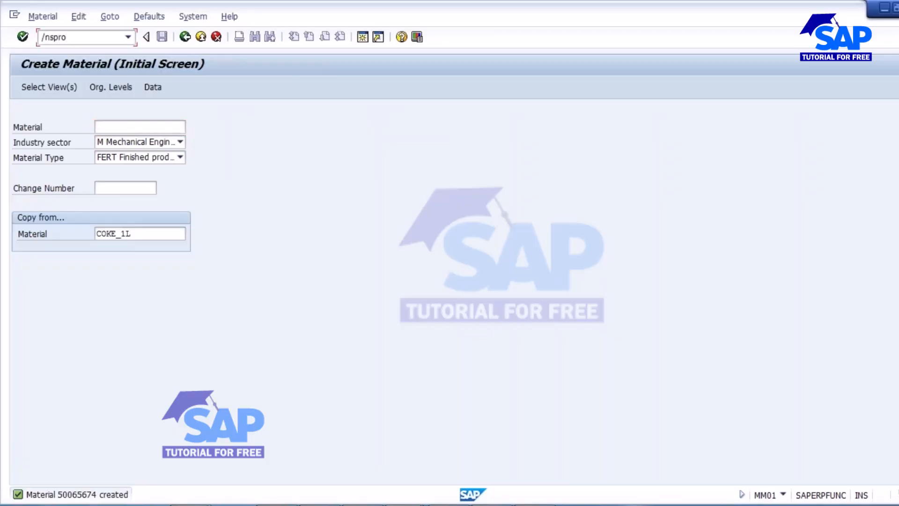
key("Return")
left_click(39, 89)
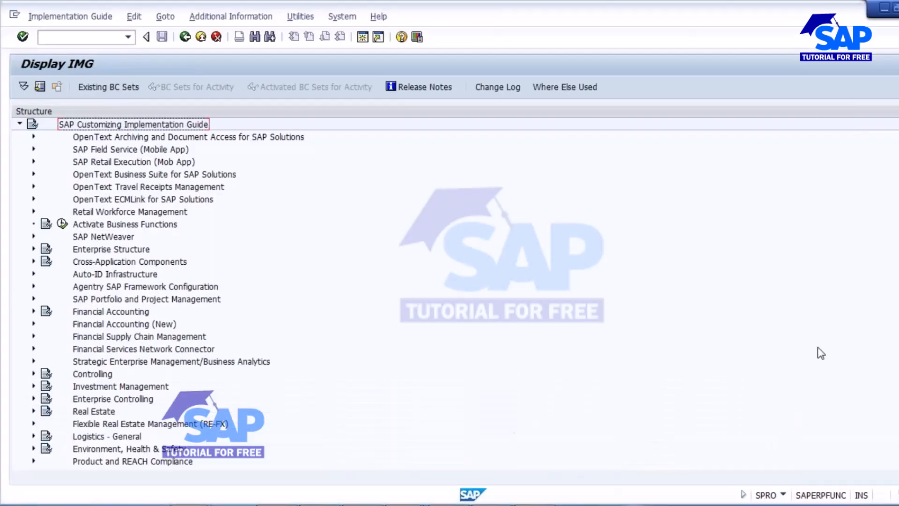
scroll(140, 290, "down", 5)
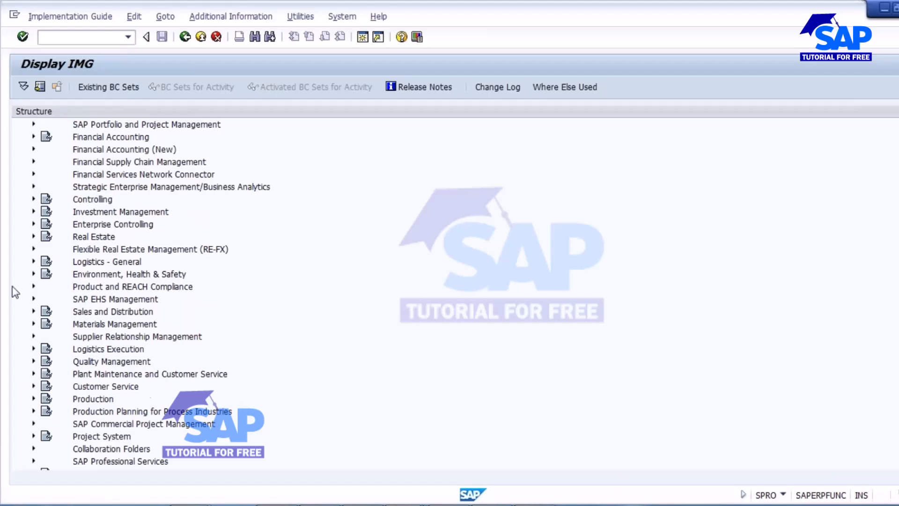
left_click(33, 261)
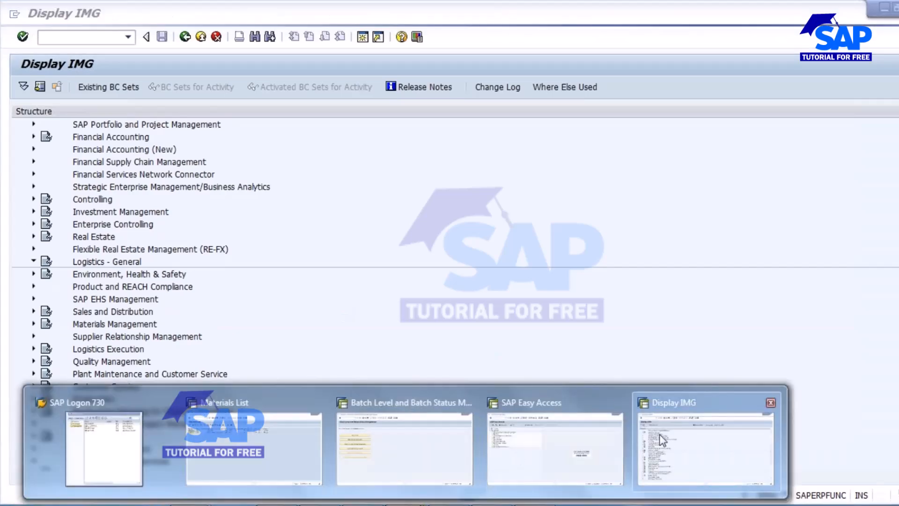
Step: Switch between the SAP Easy Access and Display IMG windows, ending on Display IMG
left_click(665, 434)
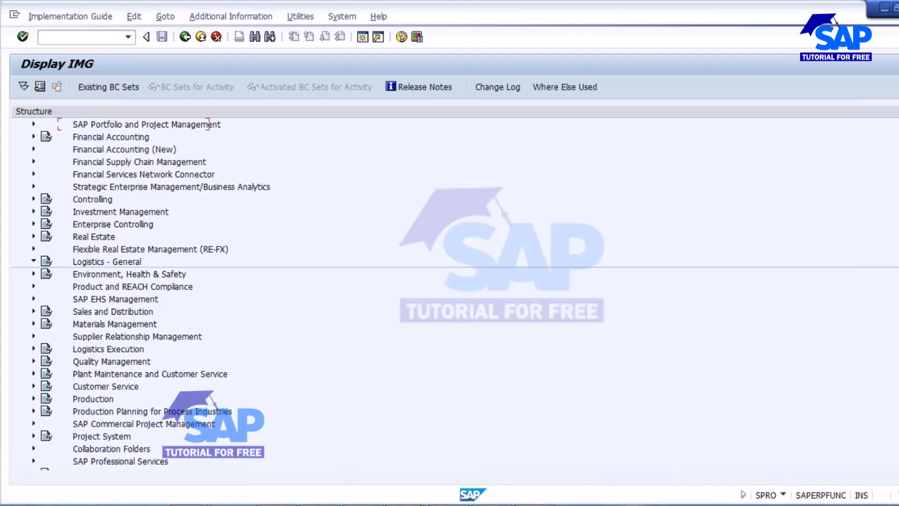
mouse_move(491, 476)
left_click(553, 450)
mouse_move(598, 482)
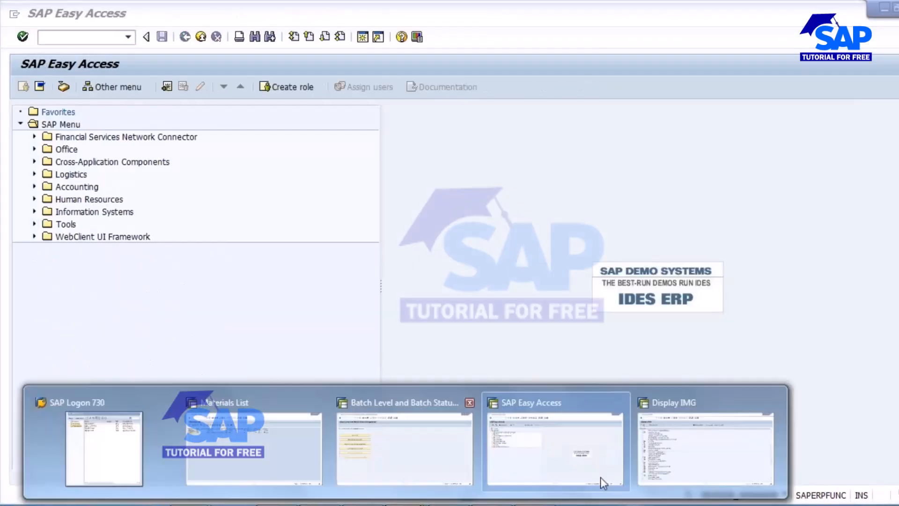
left_click(686, 462)
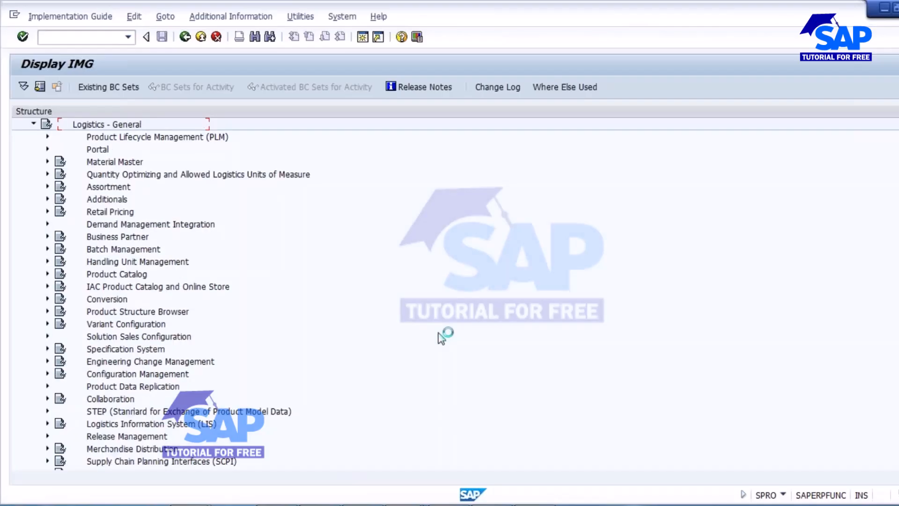
Step: Open material type FERT in Material Master > Basic Settings > Define Attributes of Material Types
left_click(47, 162)
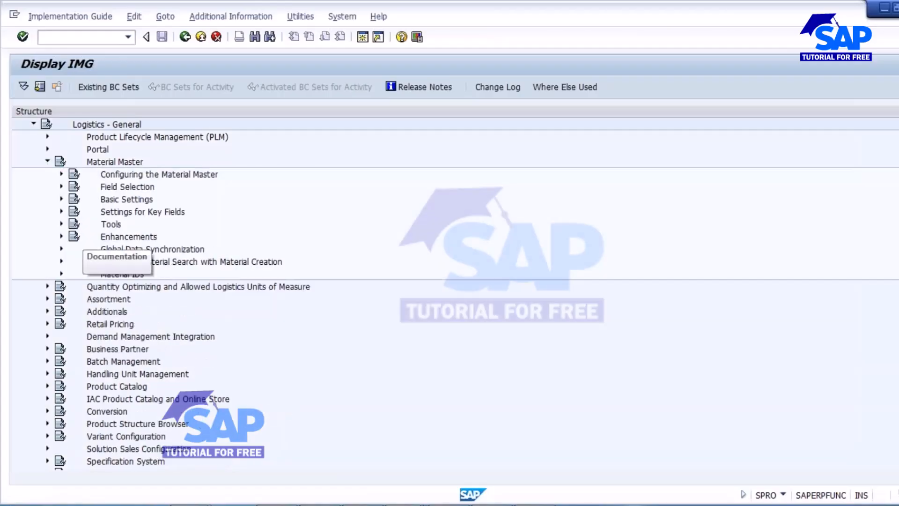
left_click(61, 200)
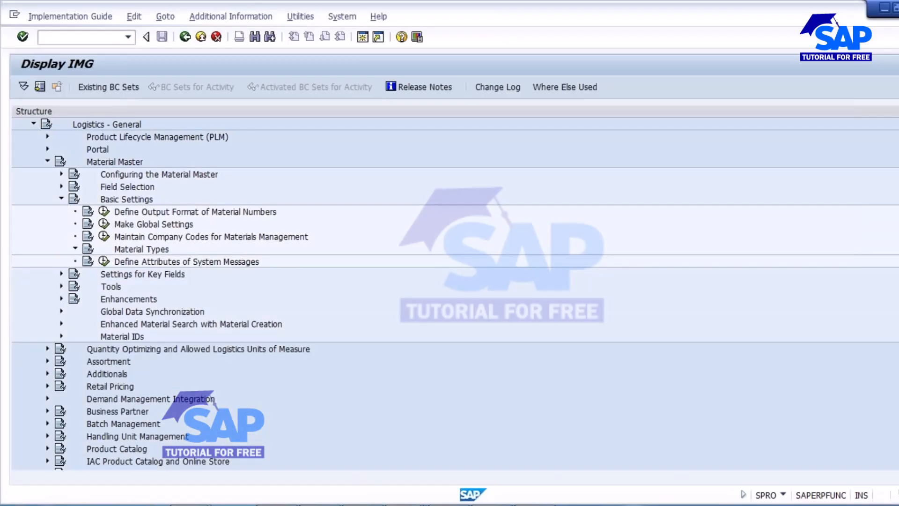
left_click(75, 249)
left_click(119, 261)
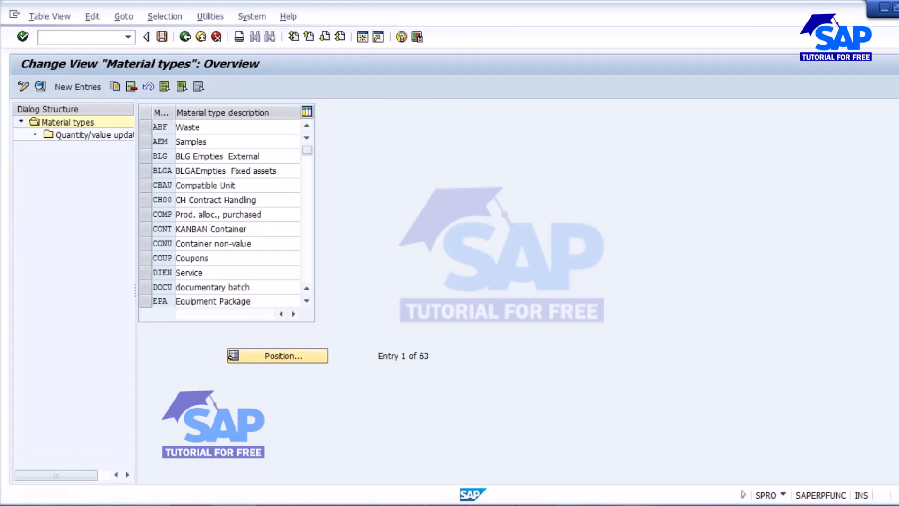
scroll(215, 223, "down", 1)
left_click(146, 287)
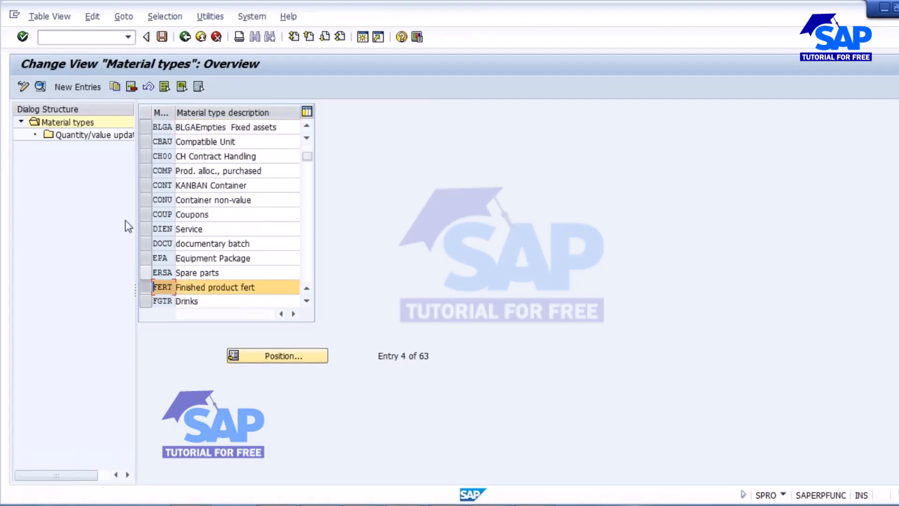
left_click(41, 86)
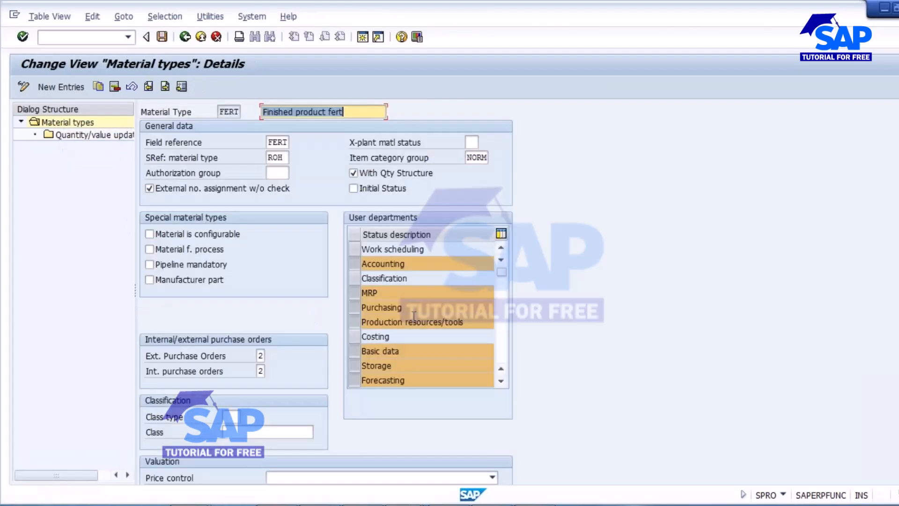
Step: Add Work scheduling to FERT's user departments and save it under a customizing request
left_click(355, 249)
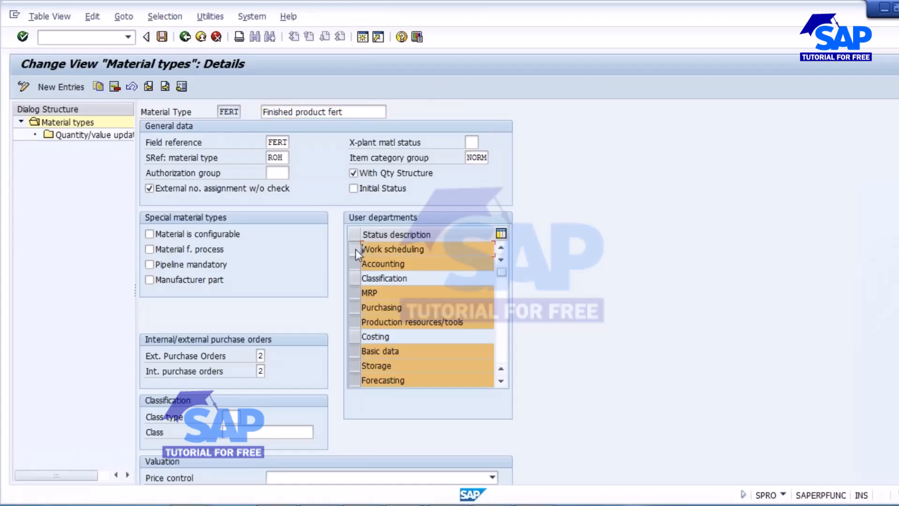
left_click(162, 36)
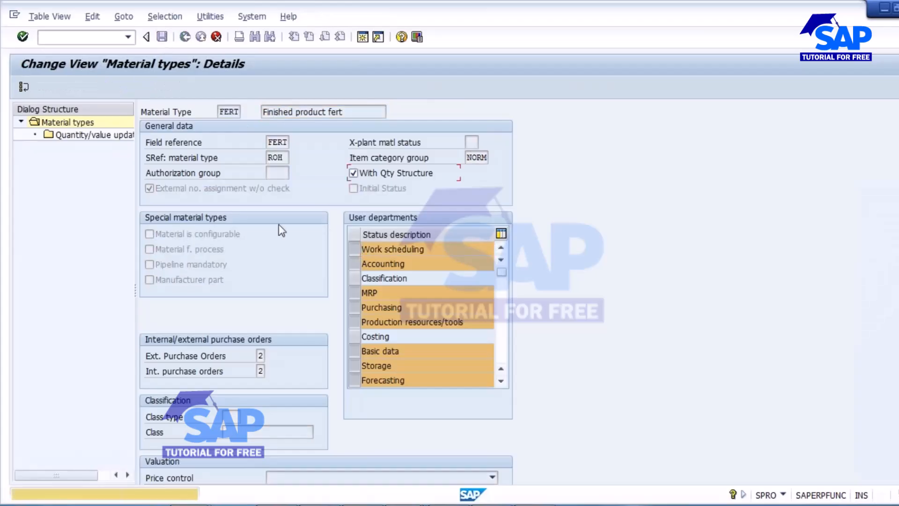
key("Return")
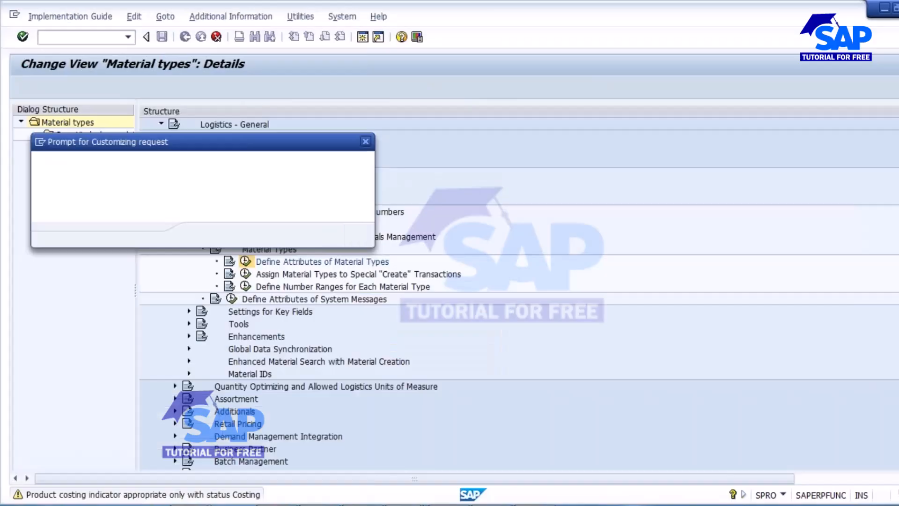
left_click(204, 235)
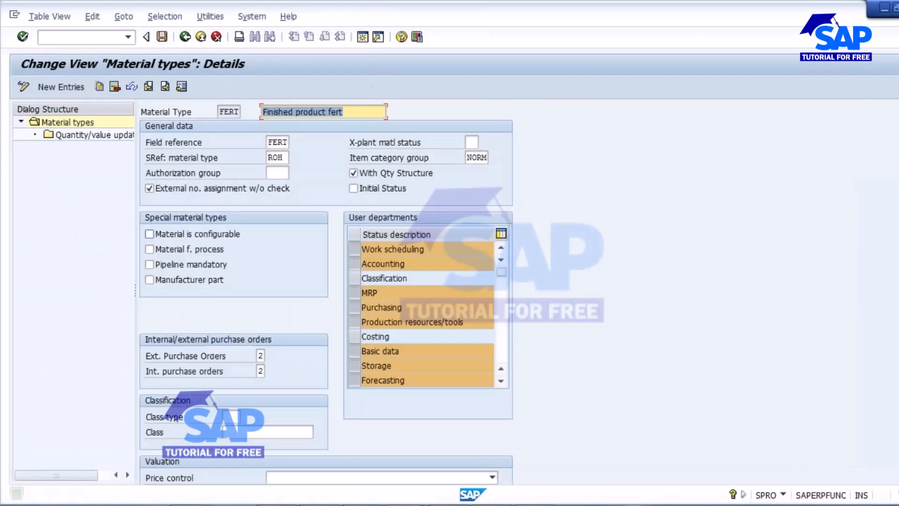
Step: Launch the Create Material screen with /nmm01
left_click(73, 36)
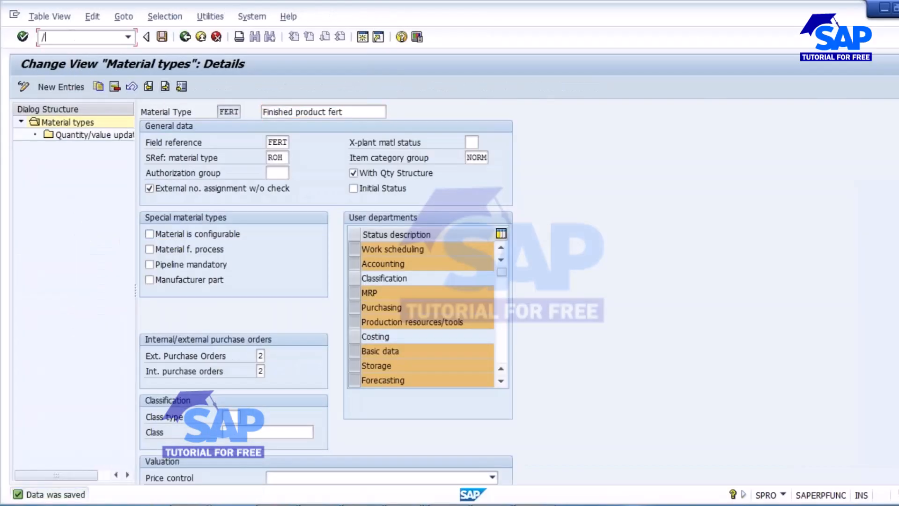
type("/nmm01")
key("Return")
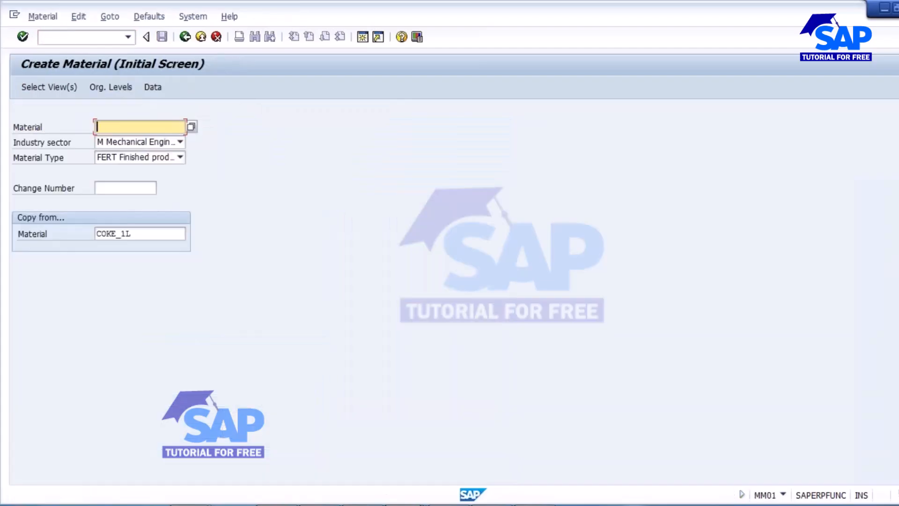
Step: Check material 50065674 in the MM60 Materials List, then return to Create Material
mouse_move(435, 448)
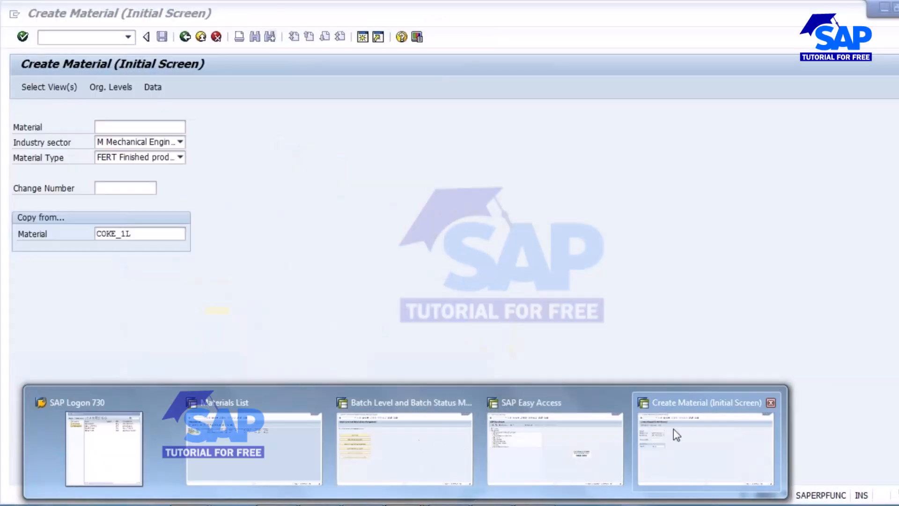
left_click(676, 435)
left_click(54, 37)
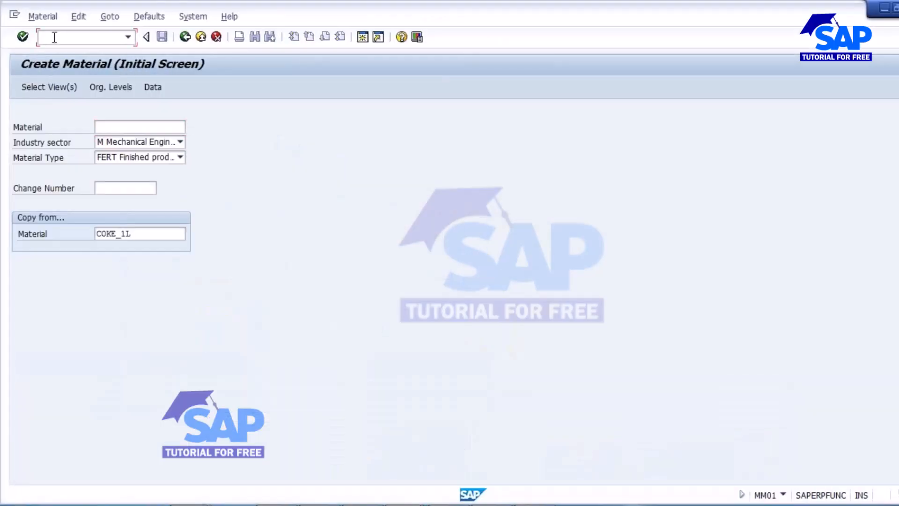
type("/nmm60")
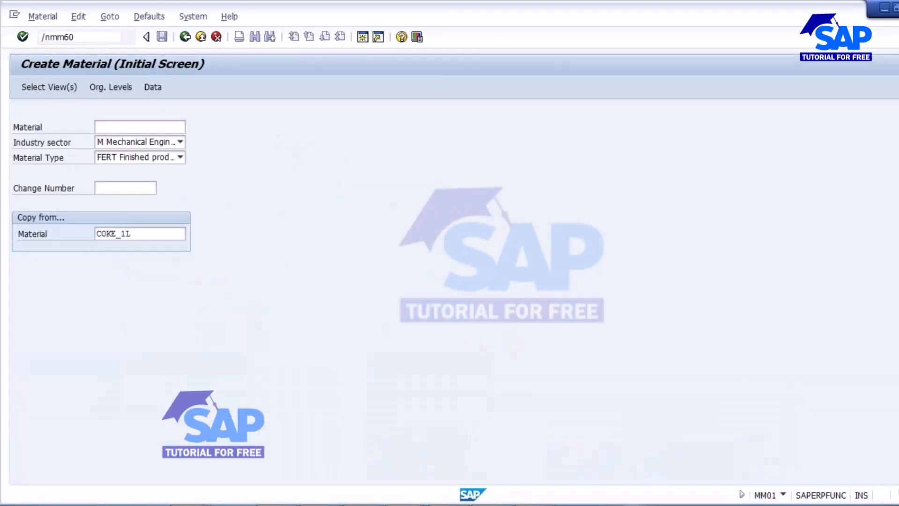
key("Return")
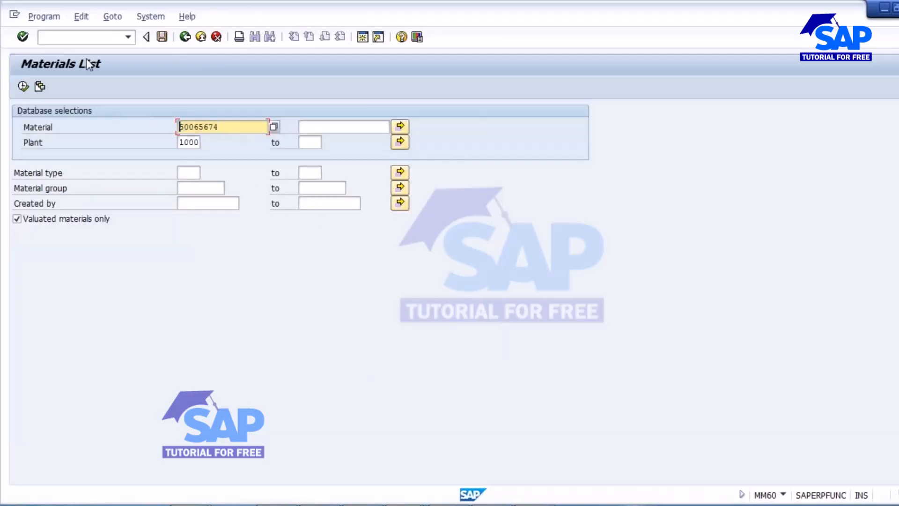
left_click(79, 38)
type("/nmm01")
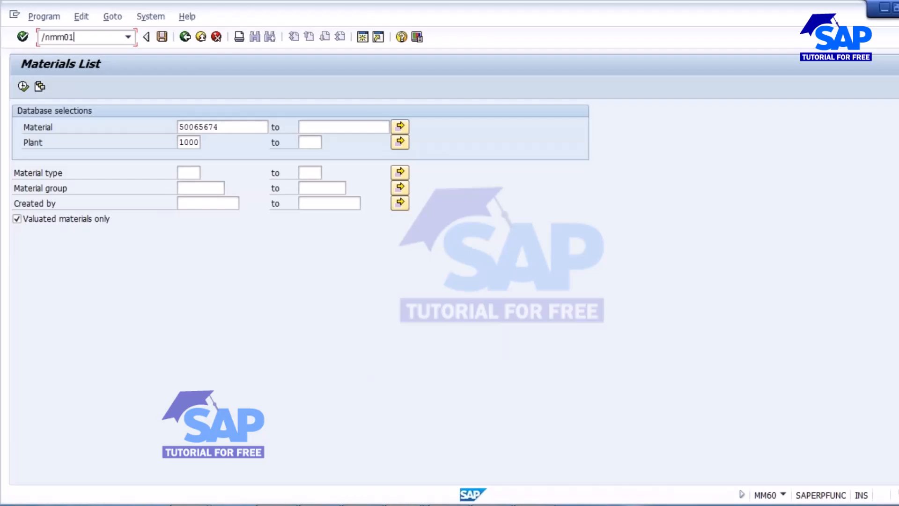
key("Return")
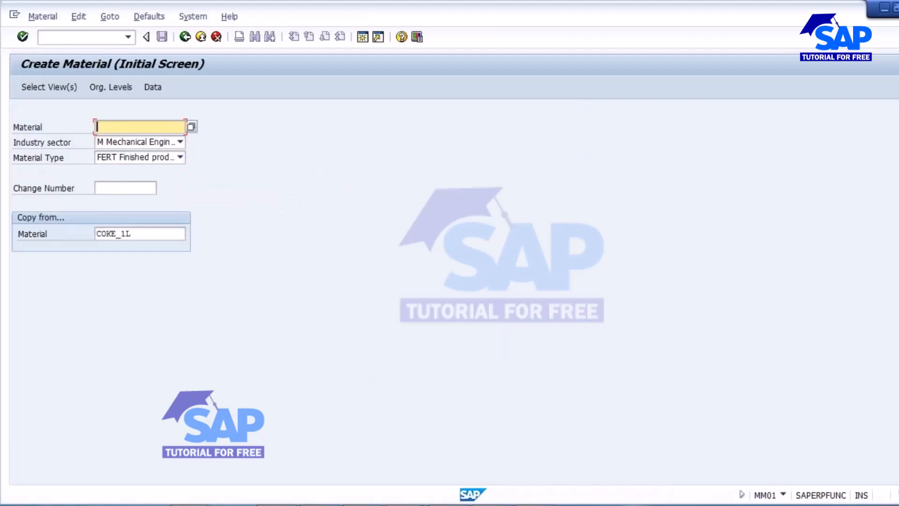
Step: Extend 50065674 with only the Work Scheduling view for plant 1000 Hamburg, without a copy-from material, and save
type("50065674")
key("Tab")
key("Tab")
key("Tab")
key("Tab")
key("Delete")
key("Return")
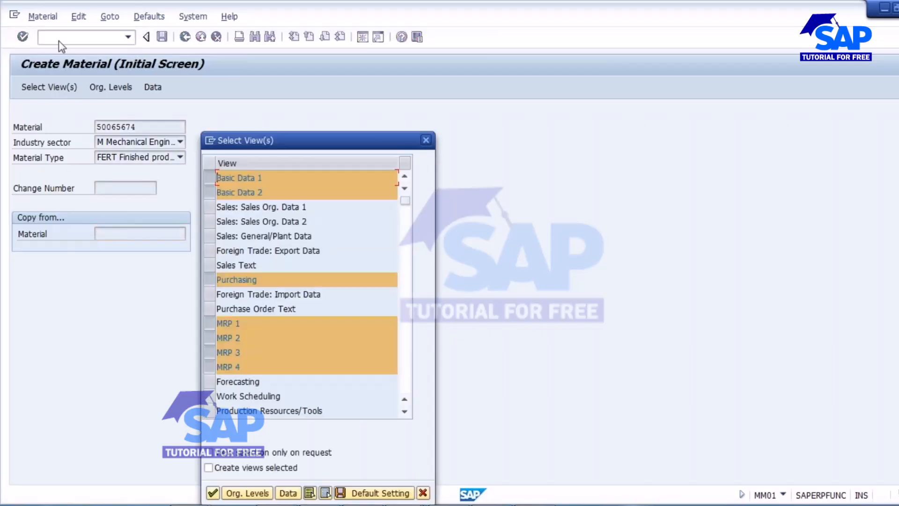
left_click(325, 493)
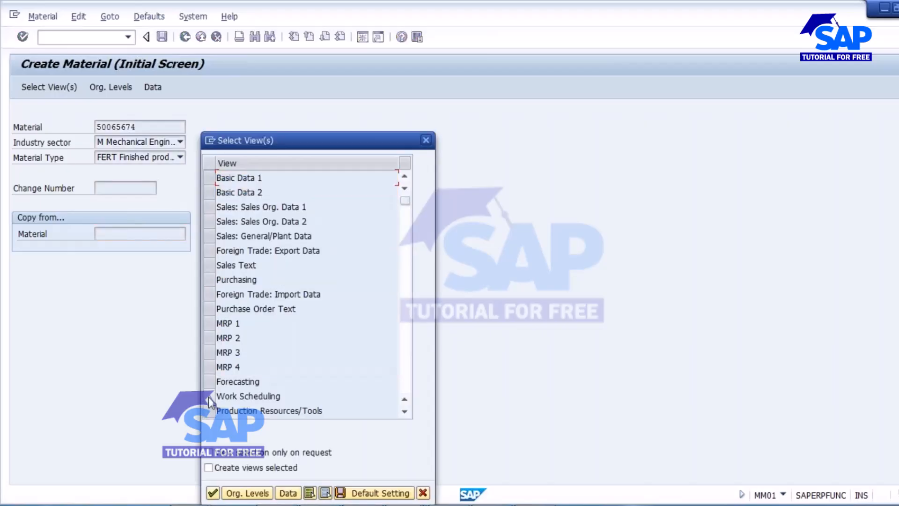
left_click(209, 395)
left_click(234, 493)
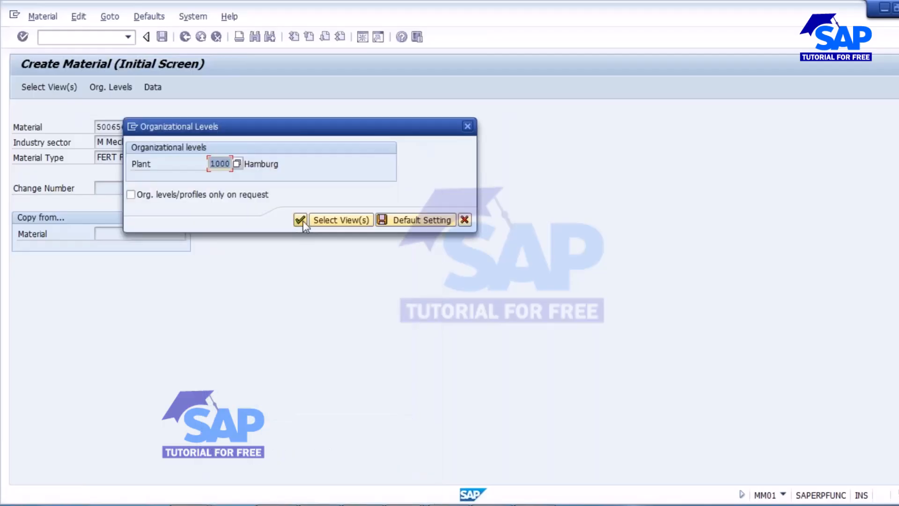
left_click(300, 220)
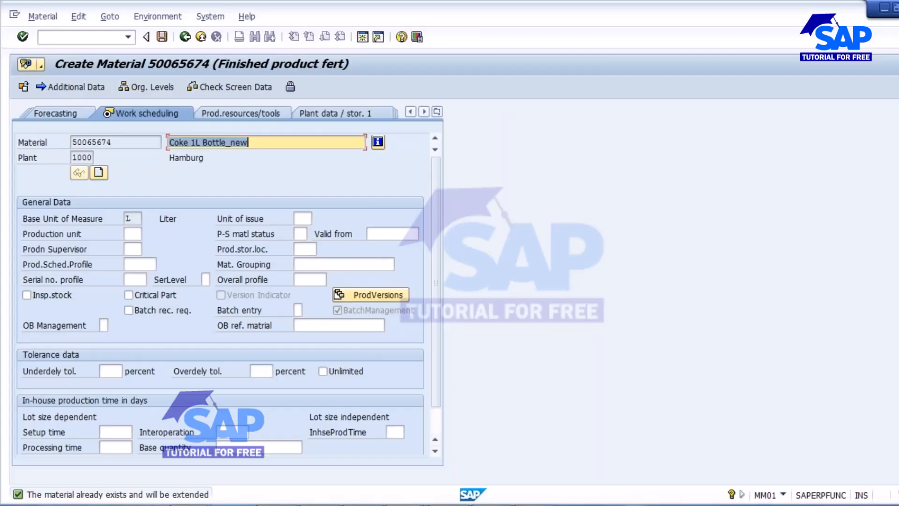
left_click(162, 37)
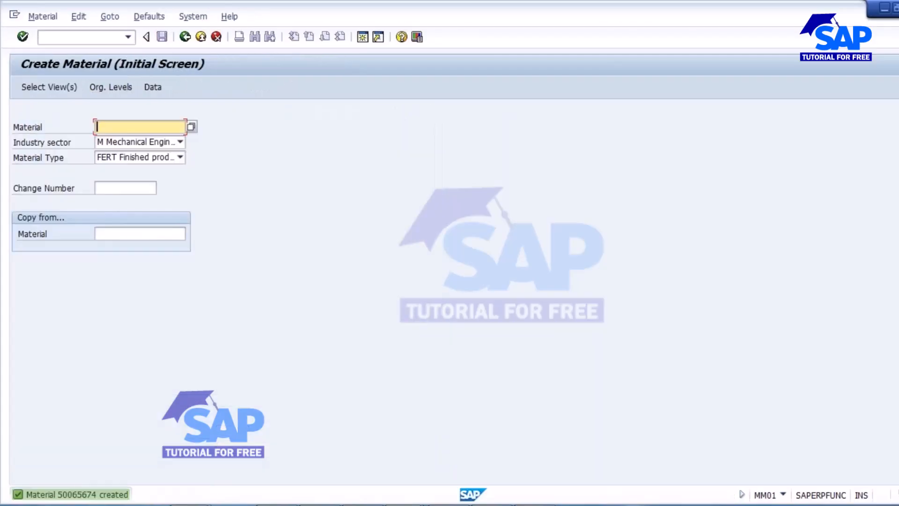
Step: List in MM60 the FERT materials created by the demo user
left_click(42, 18)
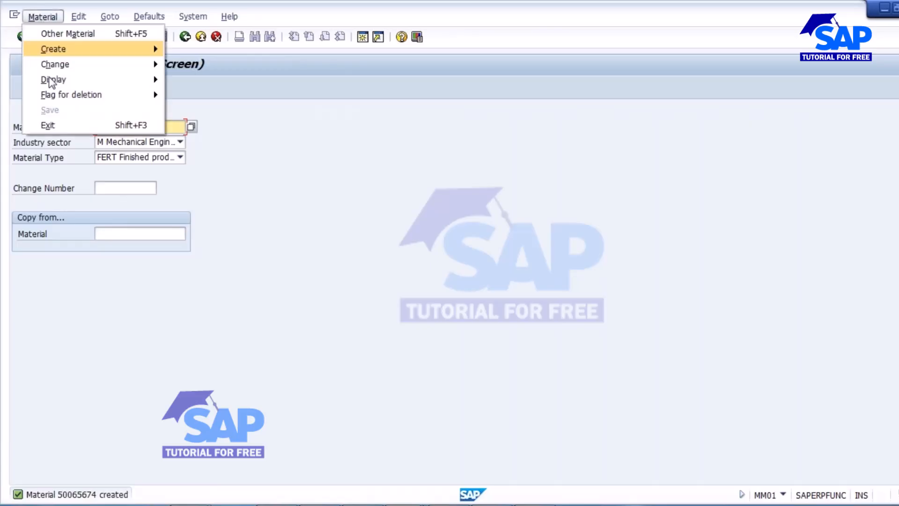
left_click(391, 207)
left_click(64, 38)
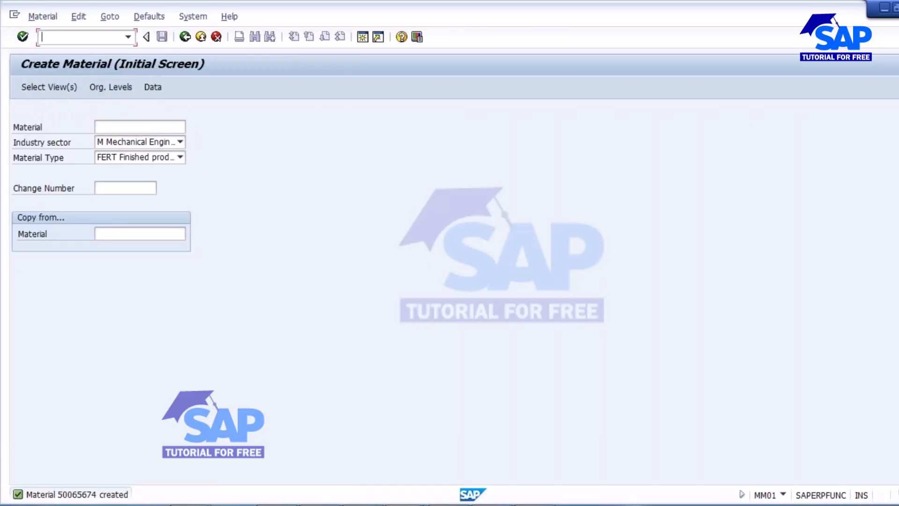
type("/nmm60")
key("Return")
key("Delete")
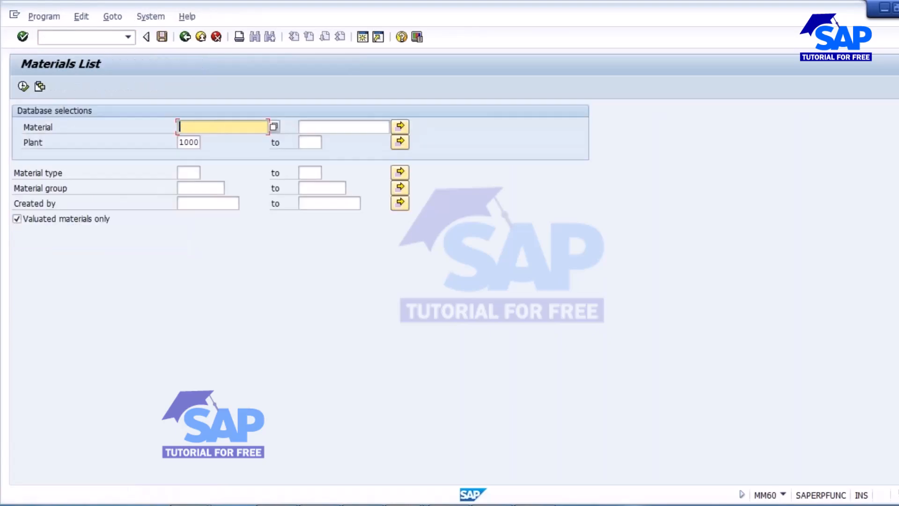
key("Down")
key("Down")
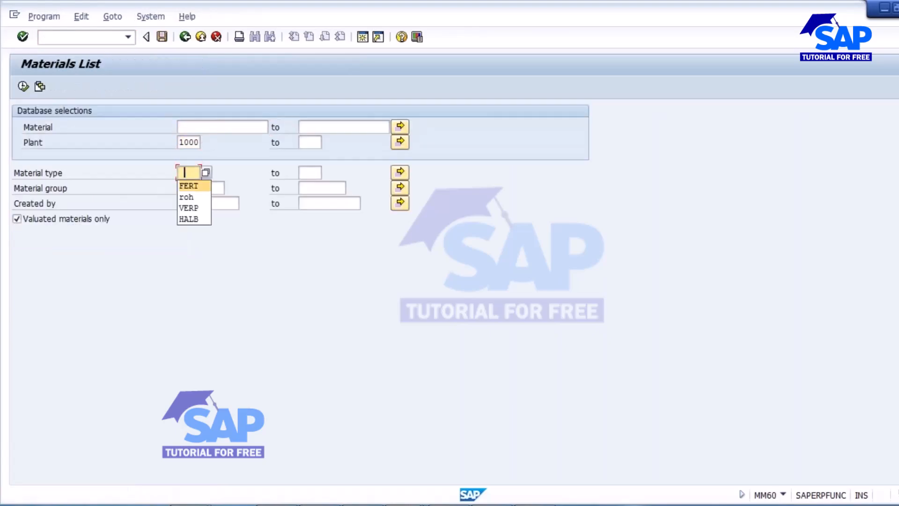
left_click(199, 186)
left_click(199, 203)
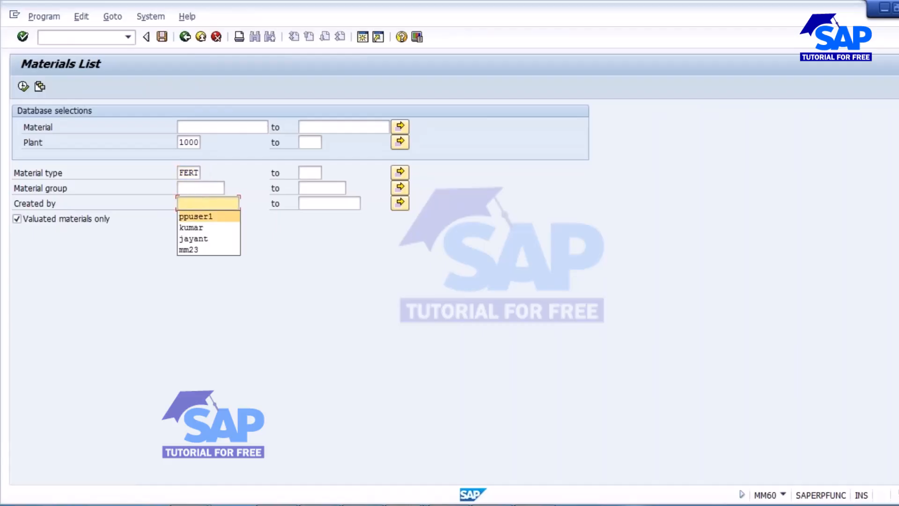
left_click(199, 215)
left_click(23, 87)
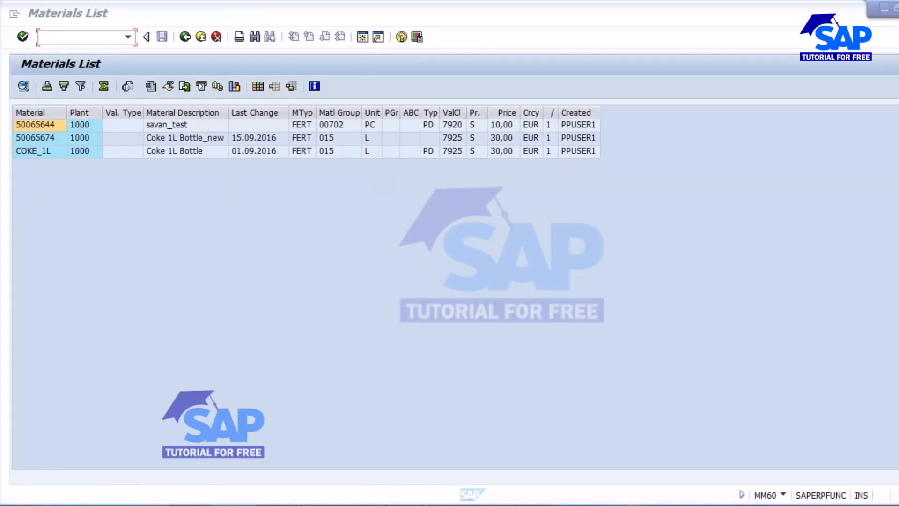
Step: Start Create Material BOM (cs01) from SAP Easy Access
mouse_move(406, 505)
left_click(529, 421)
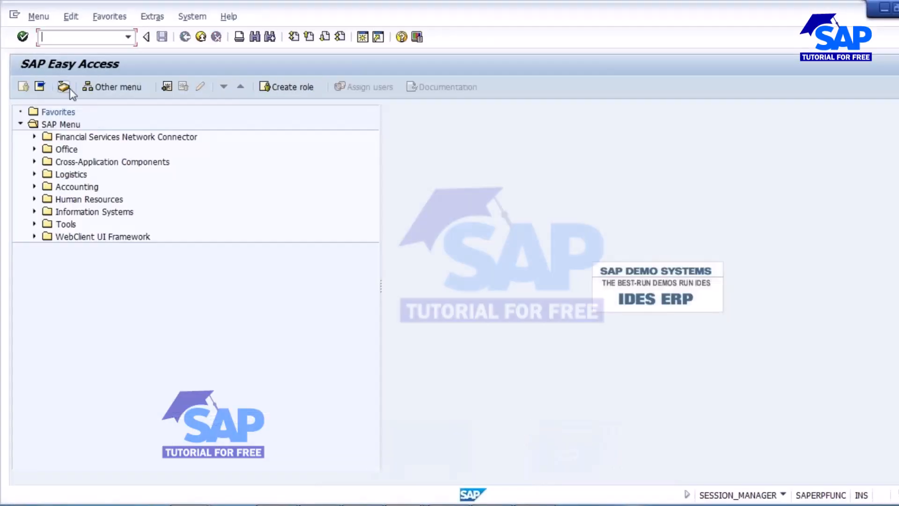
type("cs01")
key("Return")
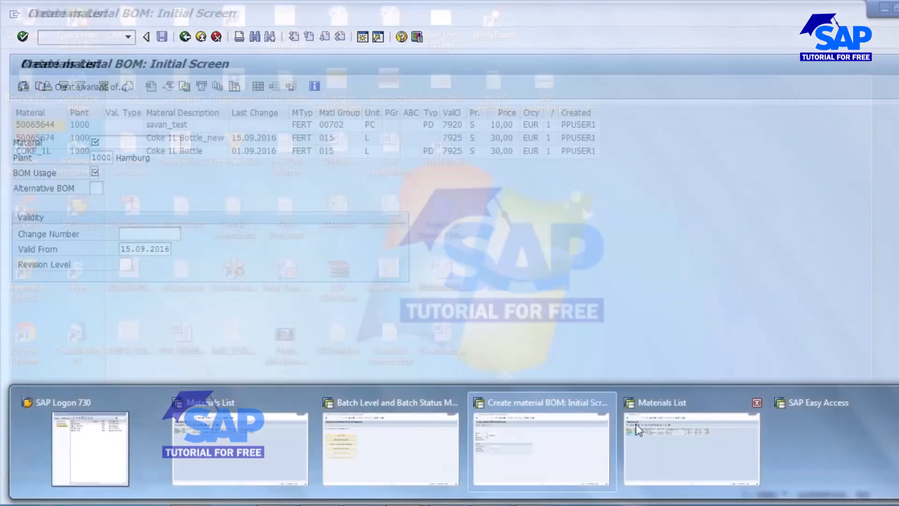
Step: Enter material 50065674 on the Create material BOM screen
left_click(636, 423)
left_click(29, 138)
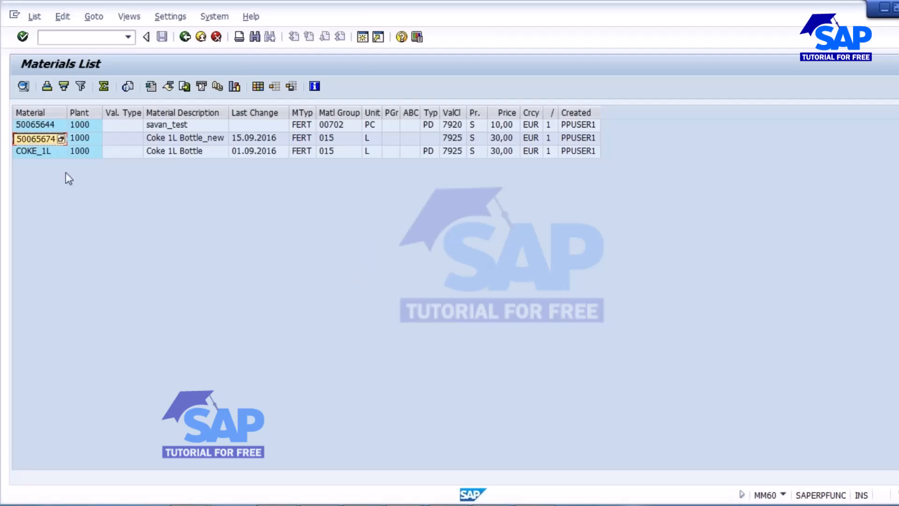
key("alt+Tab")
type("50065674")
left_click(94, 172)
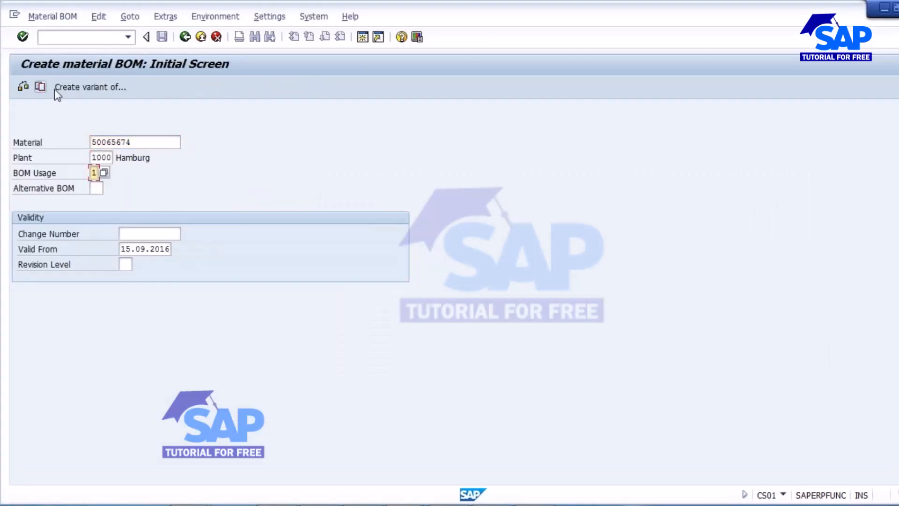
Step: Copy all three components from the COKE_1L BOM and save the new BOM
left_click(40, 86)
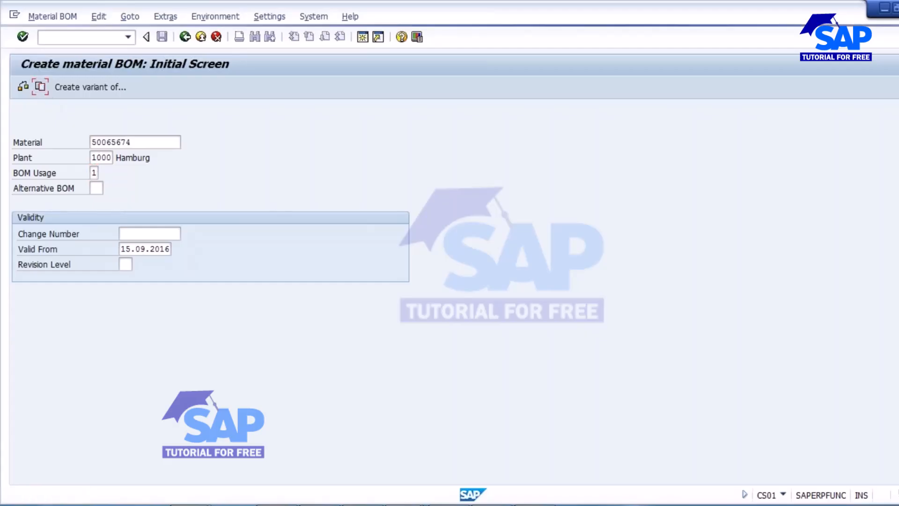
key("alt+Tab")
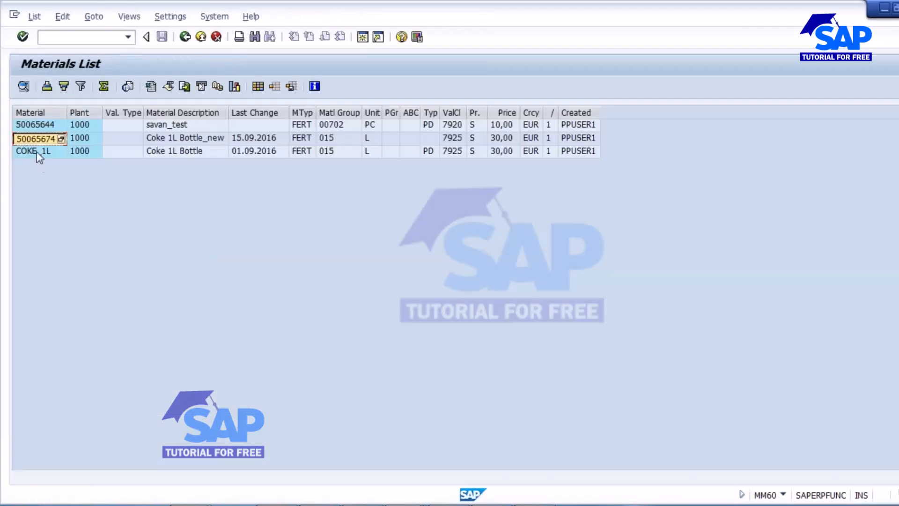
left_click(36, 152)
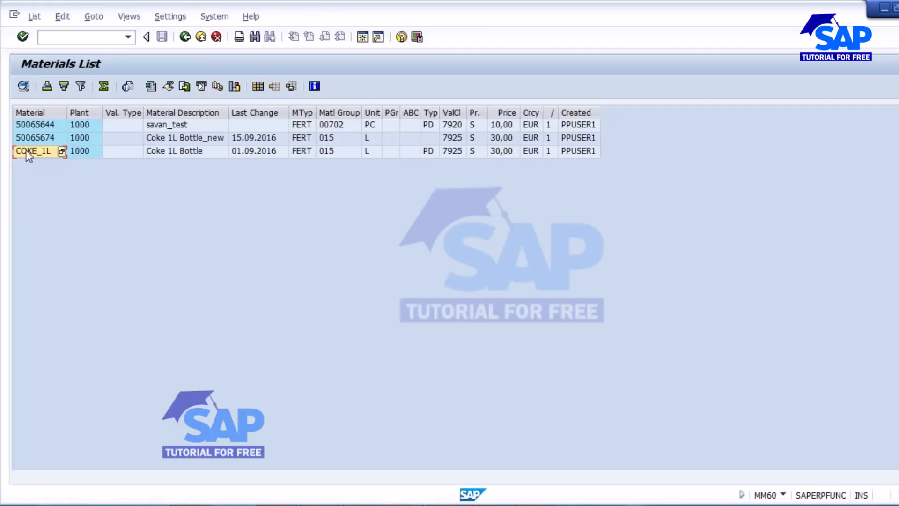
key("alt+Tab")
type("COKE_1L")
left_click(370, 418)
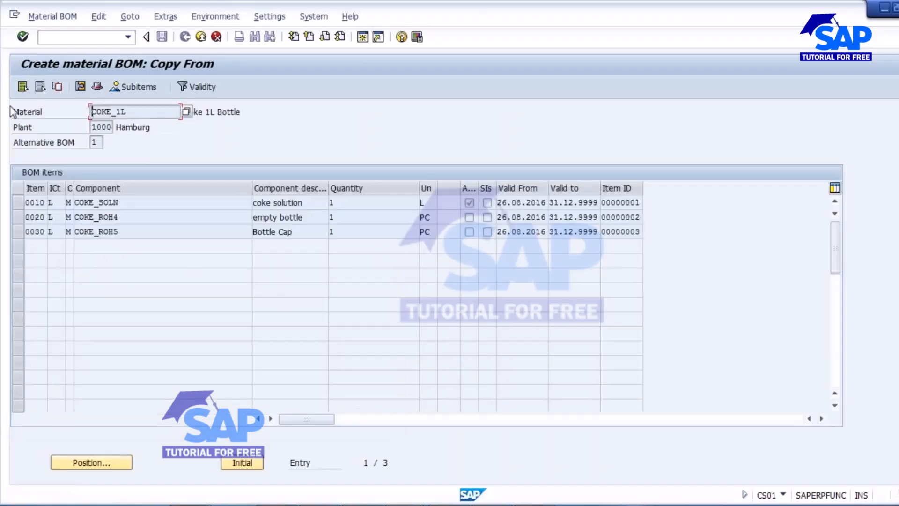
left_click(24, 88)
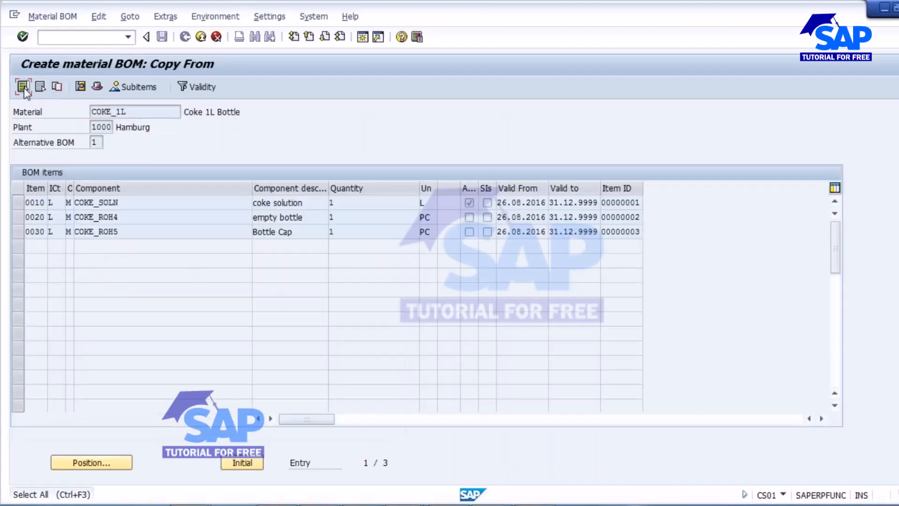
left_click(56, 87)
left_click(162, 37)
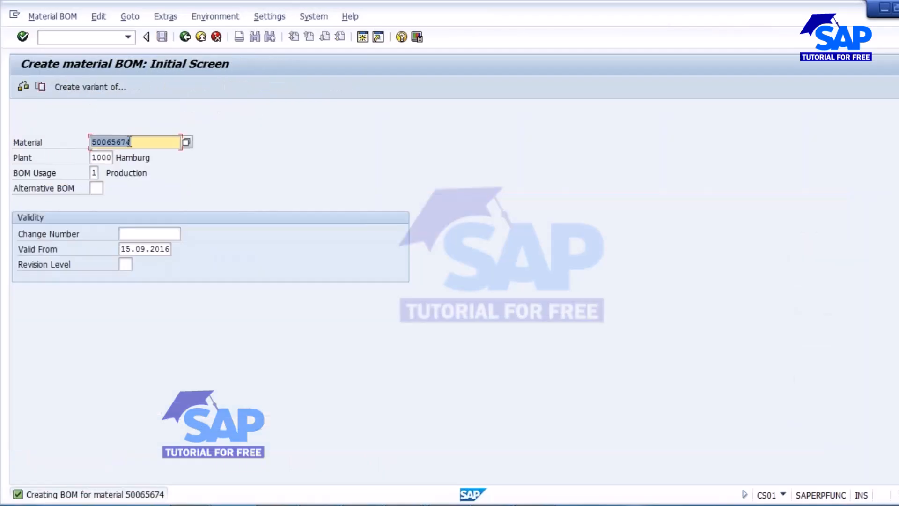
Step: Start a CA01 routing for 50065674 as a copy of the COKE_1L standard routing
left_click(61, 39)
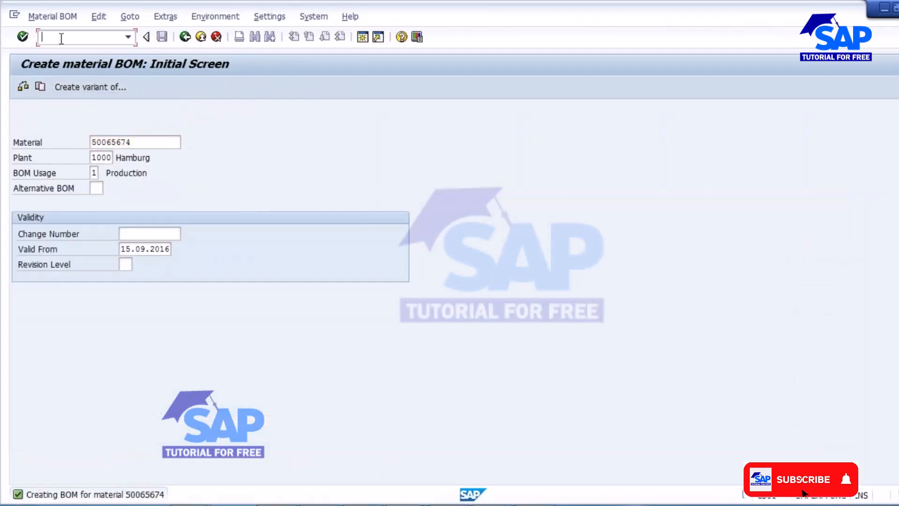
type("/nca01")
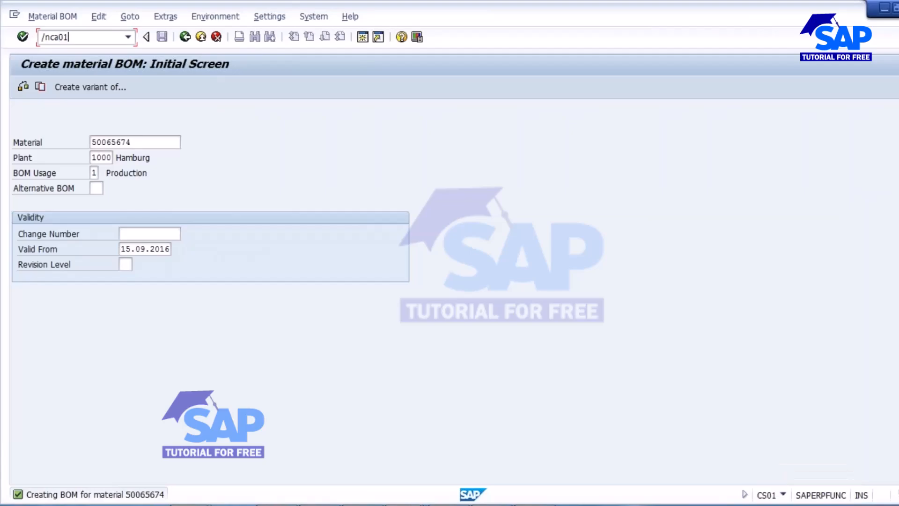
key("Return")
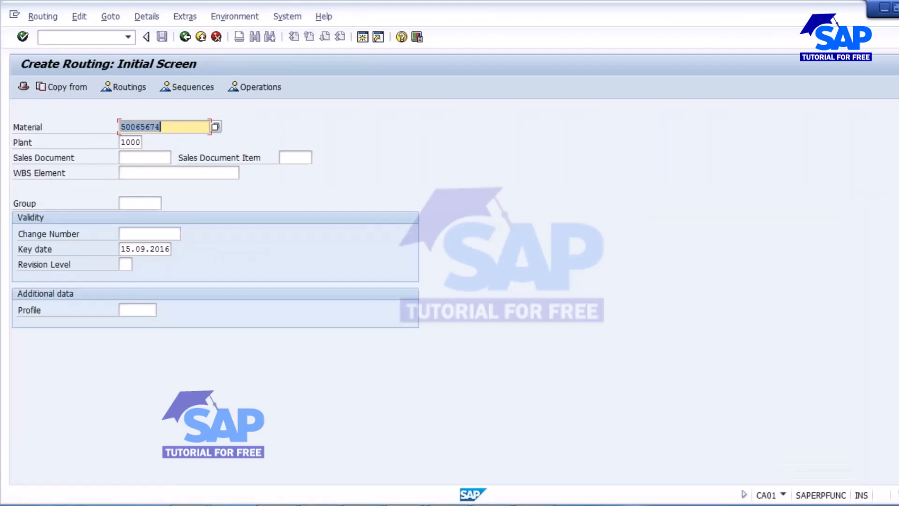
left_click(55, 88)
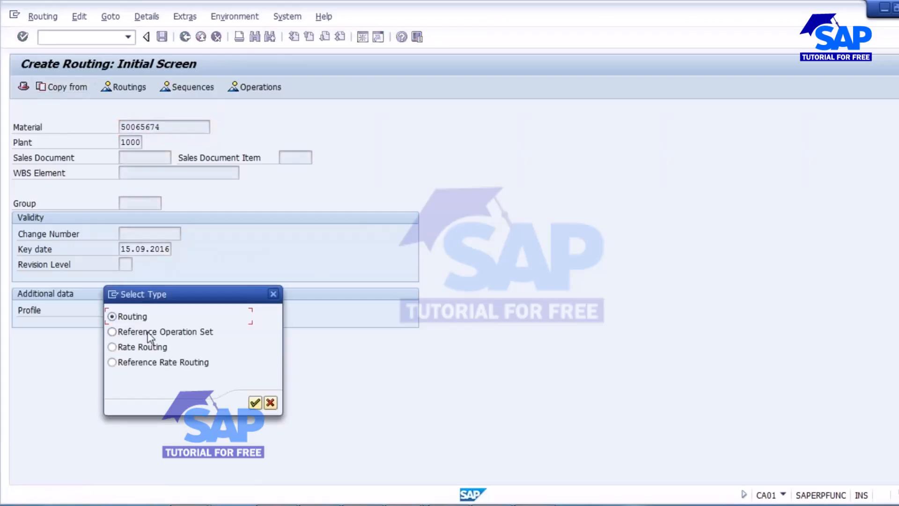
left_click(255, 403)
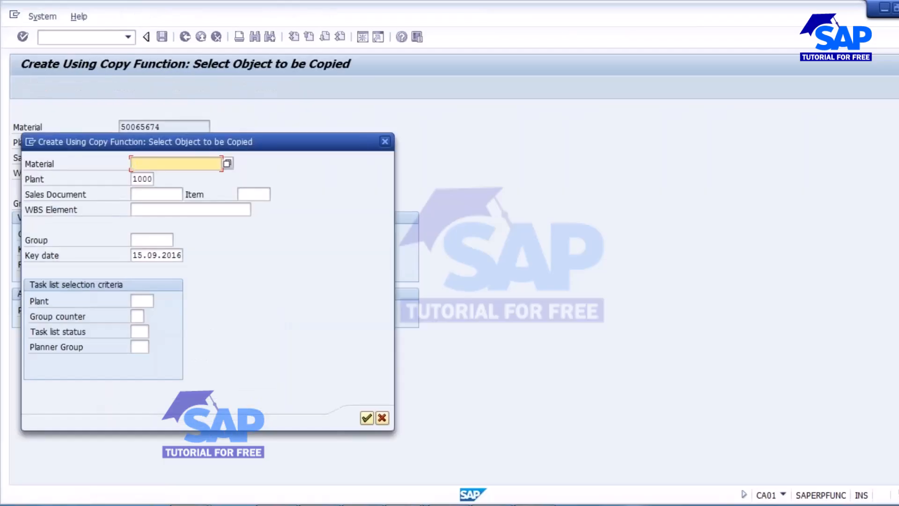
key("ctrl+v")
key("BackSpace")
key("BackSpace")
key("BackSpace")
key("BackSpace")
key("BackSpace")
key("BackSpace")
key("BackSpace")
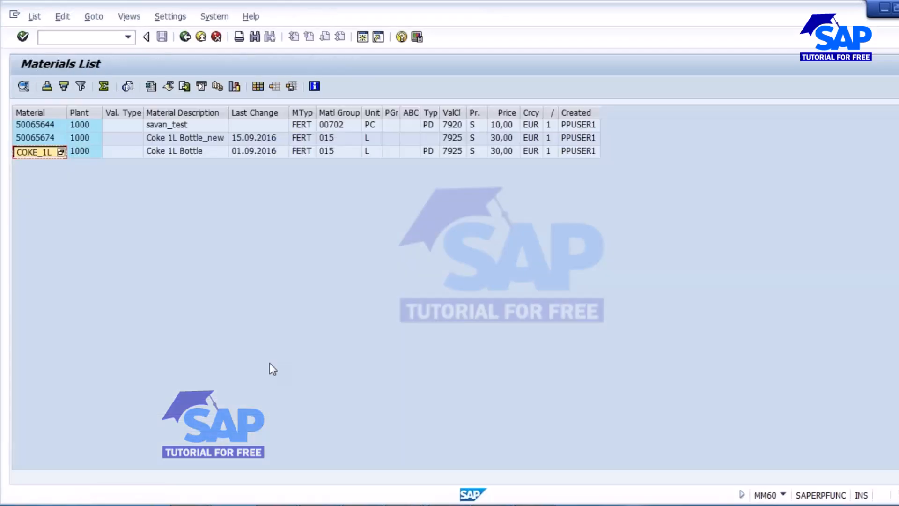
left_click(35, 150)
left_click(34, 150)
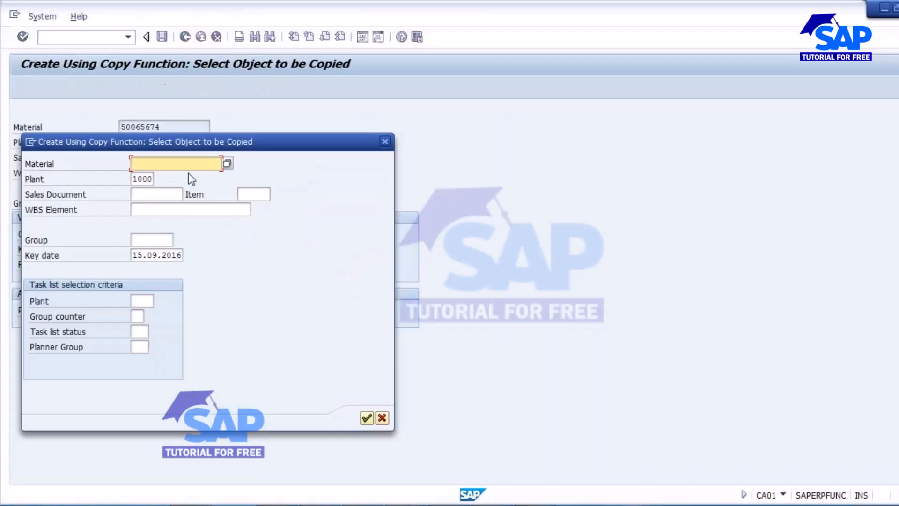
key("ctrl+v")
left_click(366, 418)
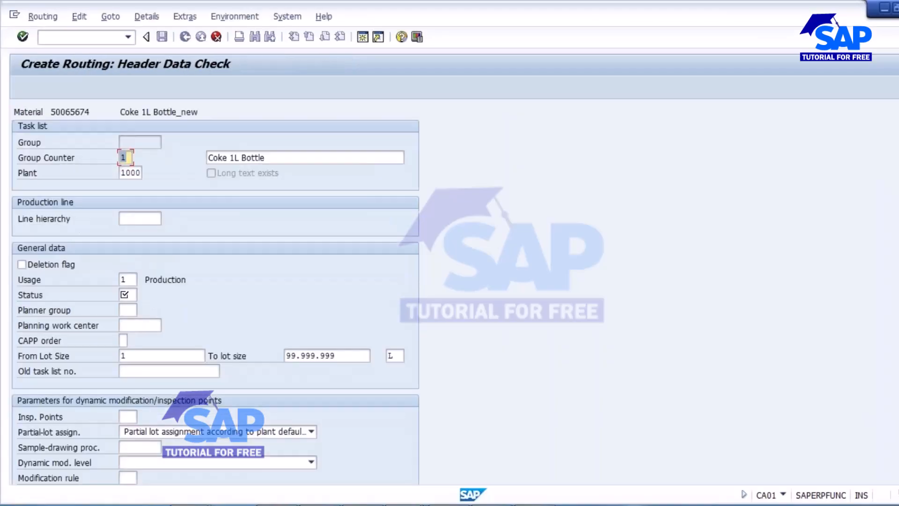
Step: Set the routing status to 4 and save it as group 50001603
left_click(131, 299)
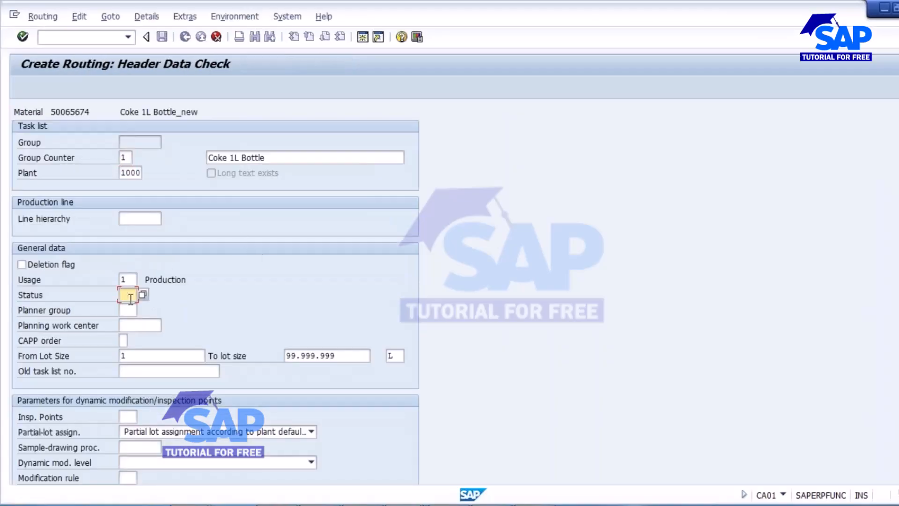
type("4")
key("Return")
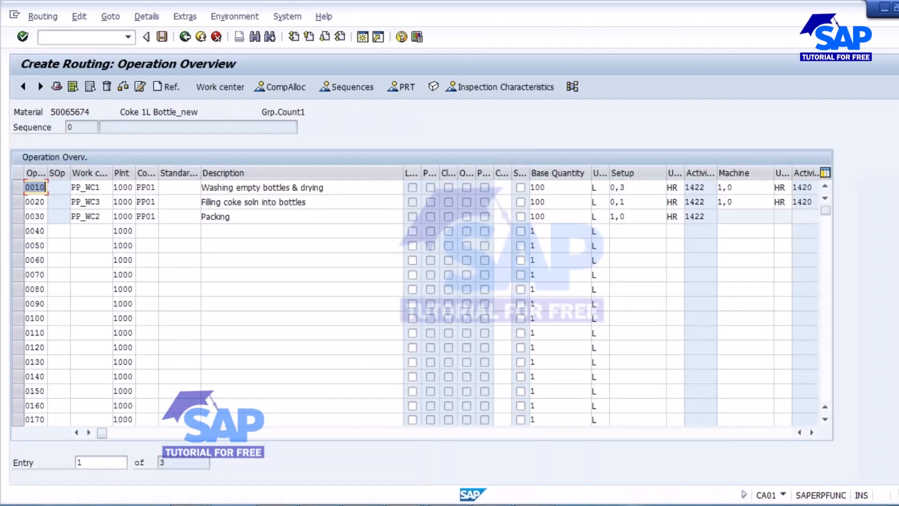
left_click(161, 37)
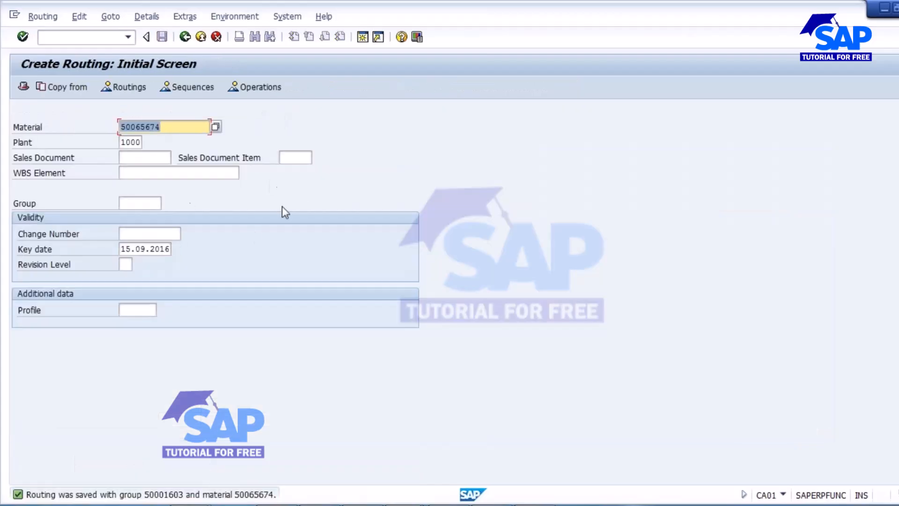
left_click(66, 39)
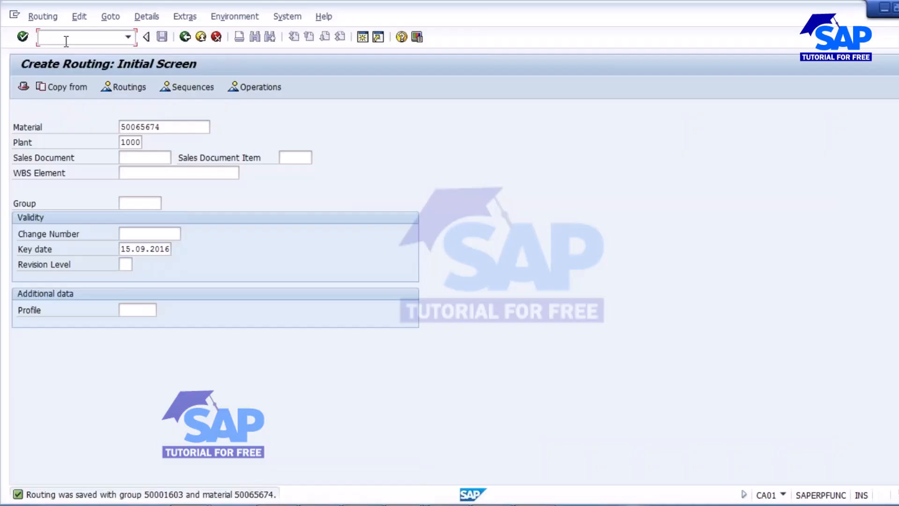
Step: Try creating a production order for 50065674, which fails on missing MRP data
key("Return")
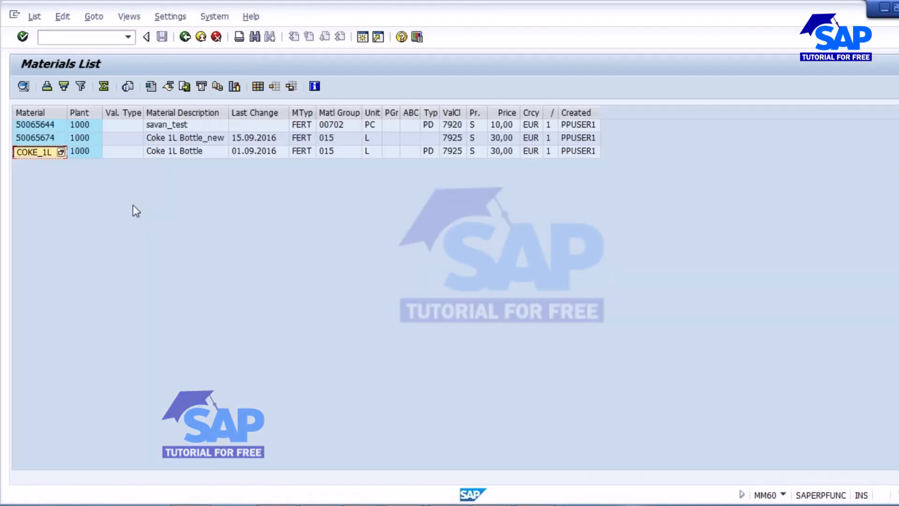
left_click(39, 139)
left_click(39, 140)
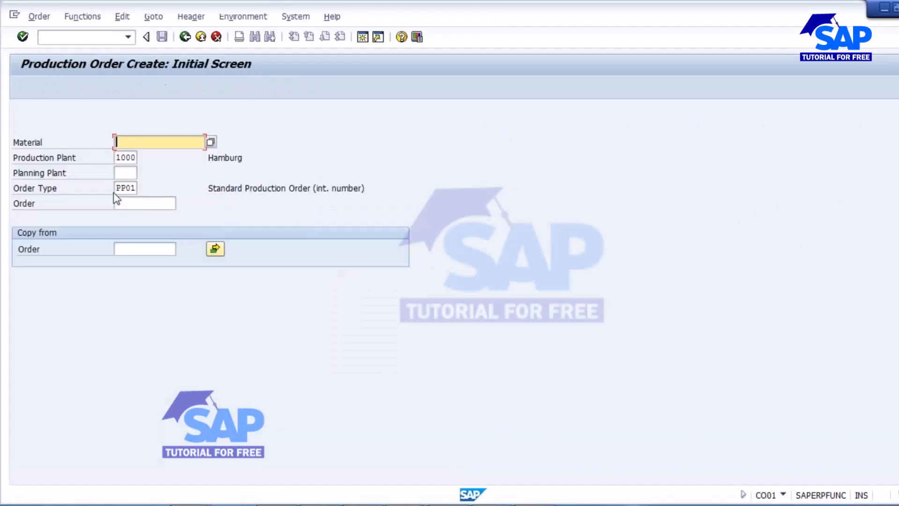
key("ctrl+v")
key("Return")
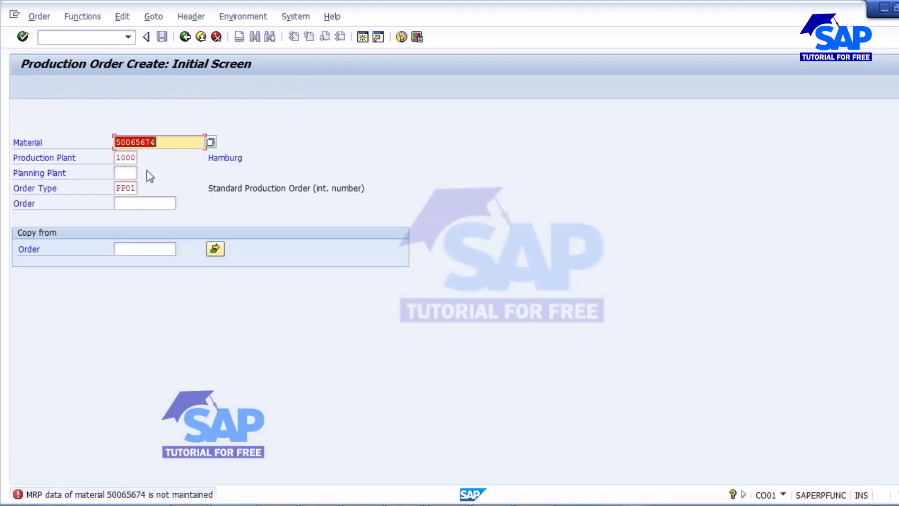
Step: Open MM01 for material 50065674 and proceed to its view selection
left_click(82, 37)
type("/nmm01")
key("Return")
type("50065674")
key("Return")
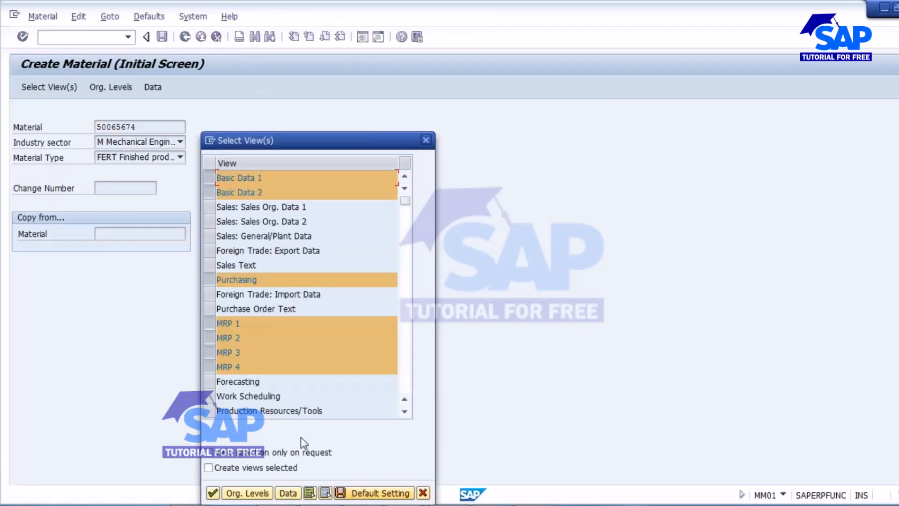
Step: Select only the MRP 1–4 views for the new material and accept the organizational levels
left_click(325, 493)
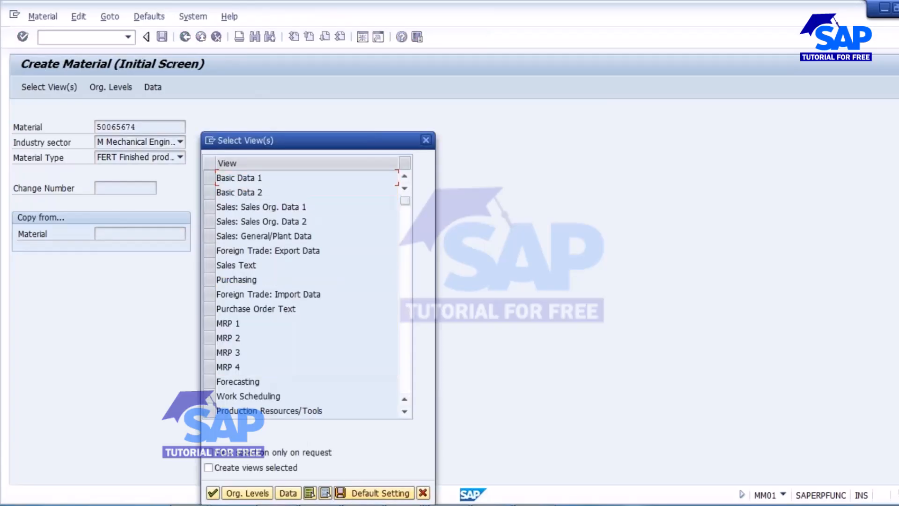
left_click(210, 323)
left_click(210, 337)
left_click(210, 352)
left_click(209, 366)
left_click(213, 493)
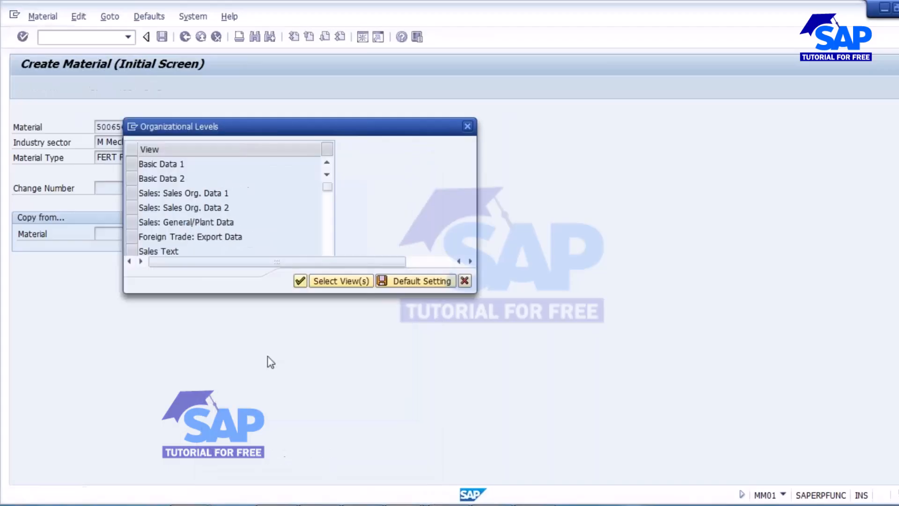
key("Return")
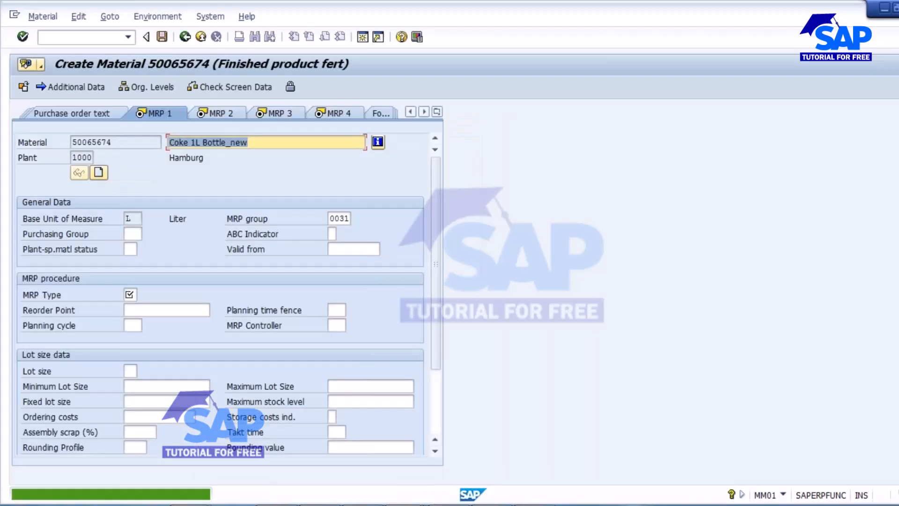
Step: On MRP 1, set MRP type PD, MRP controller 000 and lot size EX
left_click(130, 294)
left_click(132, 307)
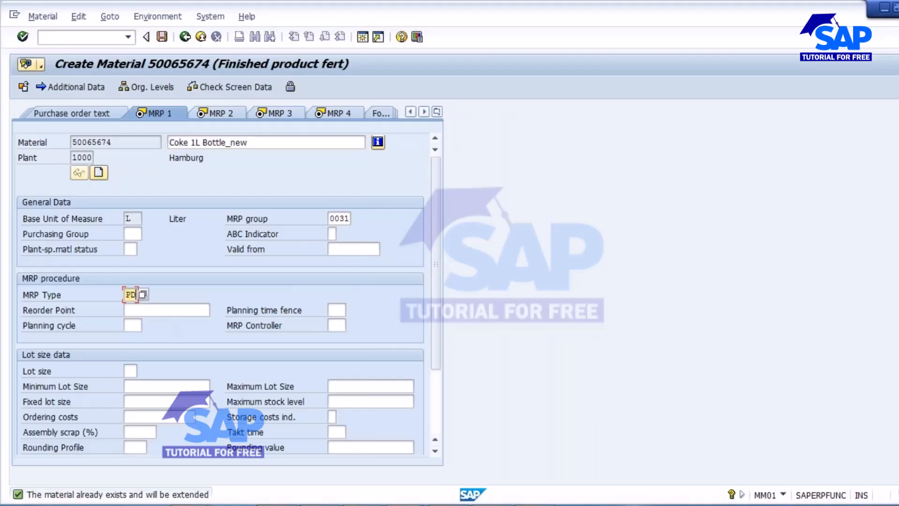
left_click(340, 326)
left_click(336, 338)
left_click(133, 370)
left_click(129, 381)
key("Return")
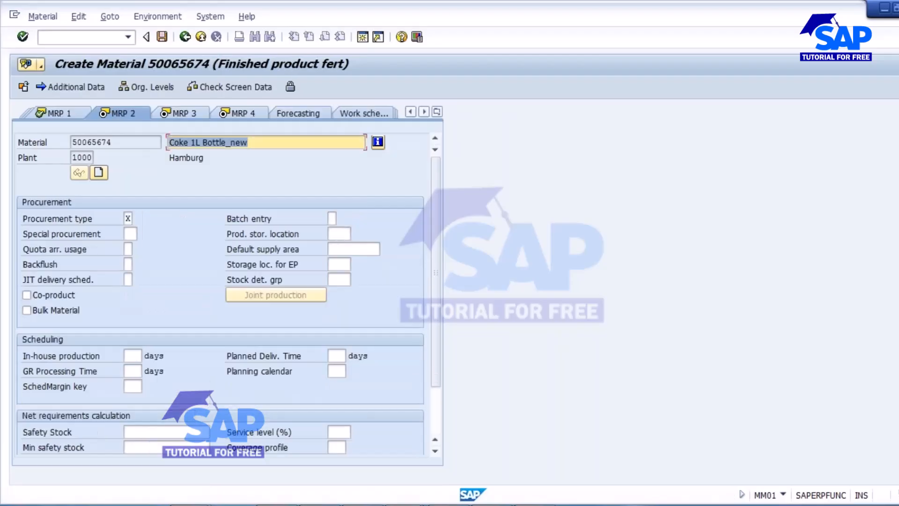
Step: Set scheduling margin key 000 on MRP 2, pass through MRP 3 and 4, and save the material
left_click(132, 386)
left_click(174, 398)
key("Return")
key("Return")
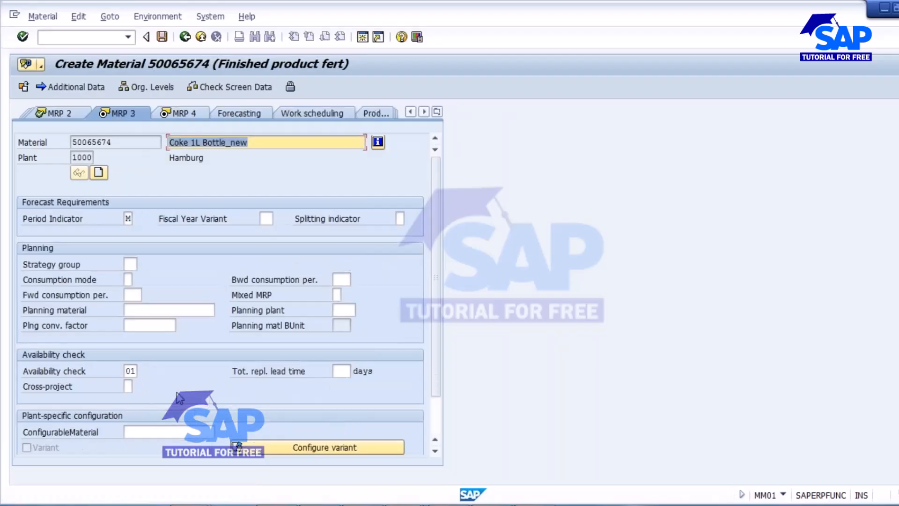
key("Return")
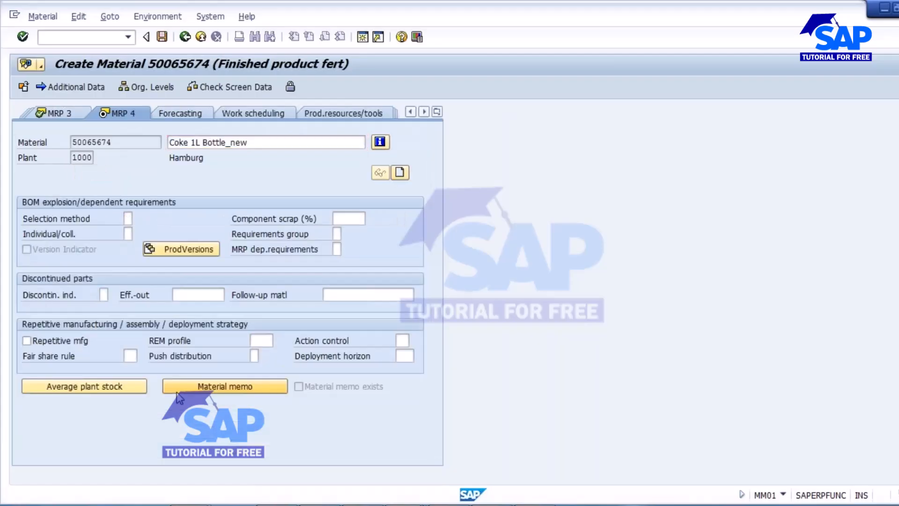
key("Return")
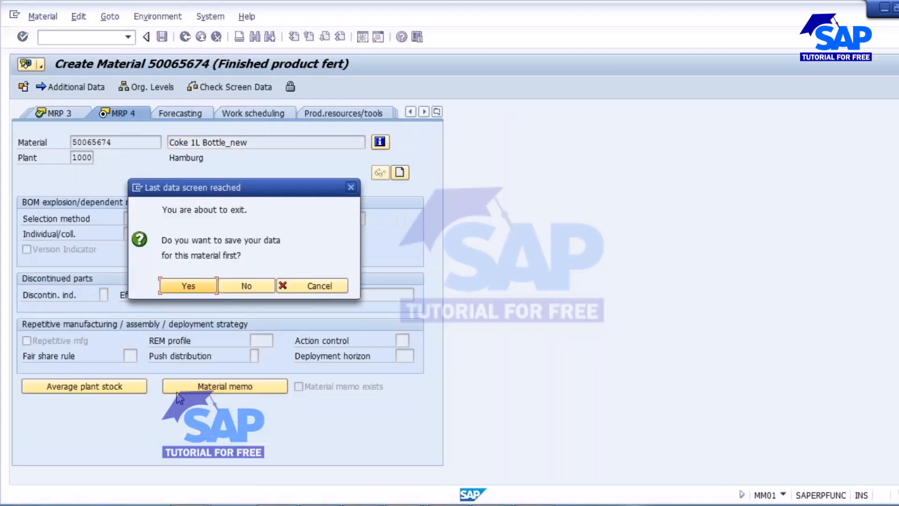
left_click(190, 287)
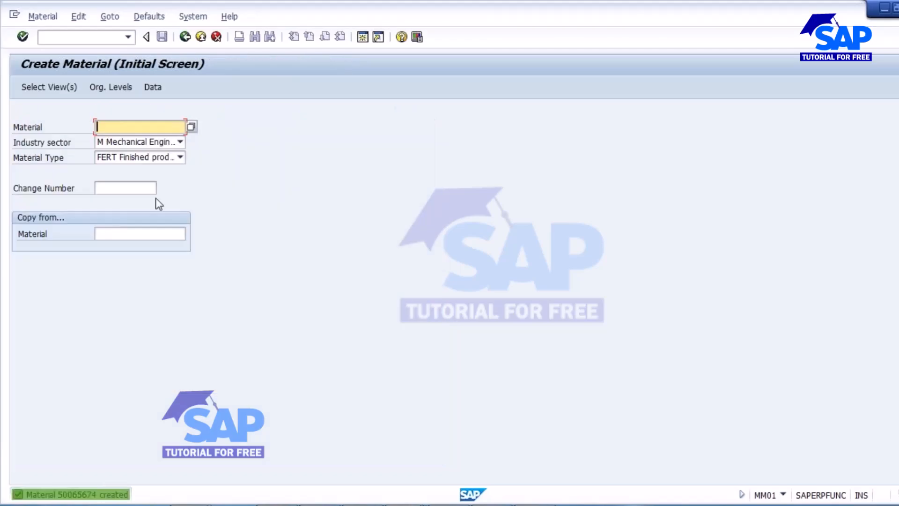
left_click(59, 38)
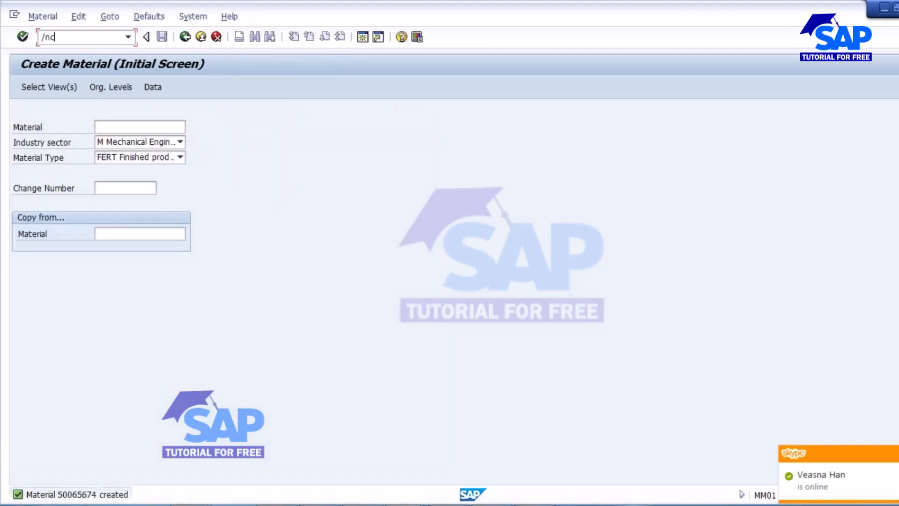
Step: Start a CO01 order for material 50065674 with total quantity 100 and Current date scheduling
key("Return")
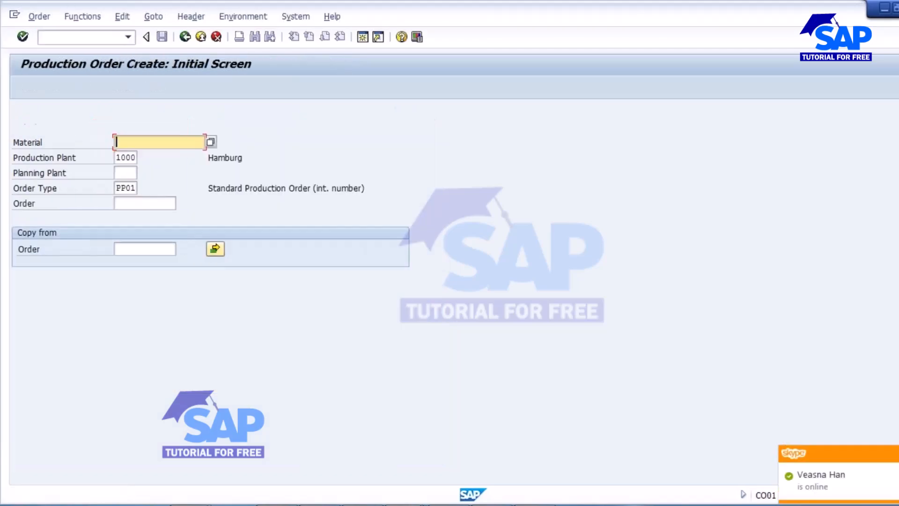
left_click(147, 155)
key("Return")
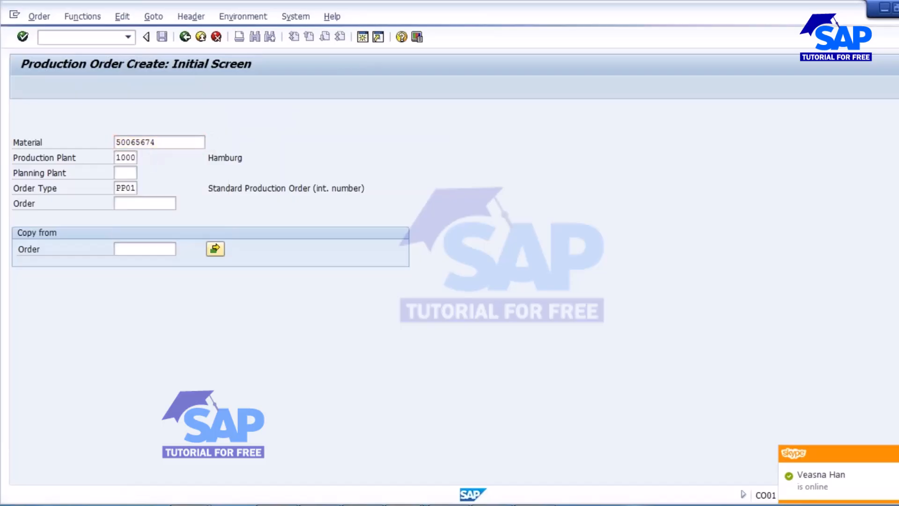
left_click(104, 233)
left_click(131, 374)
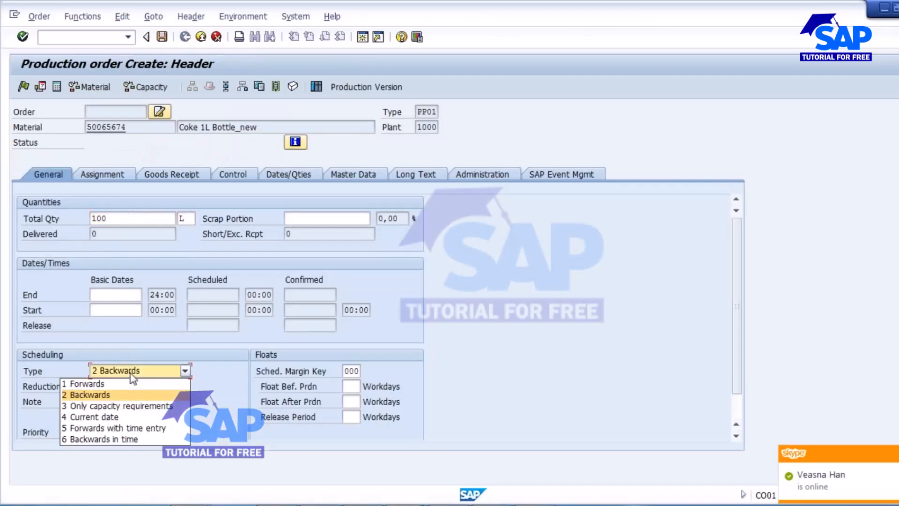
left_click(106, 416)
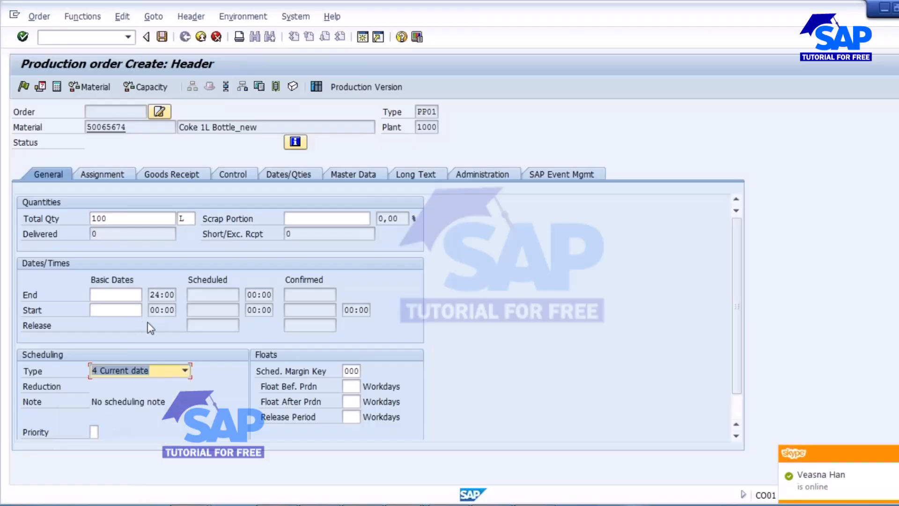
left_click_drag(126, 132, 55, 130)
left_click(87, 128)
left_click(64, 42)
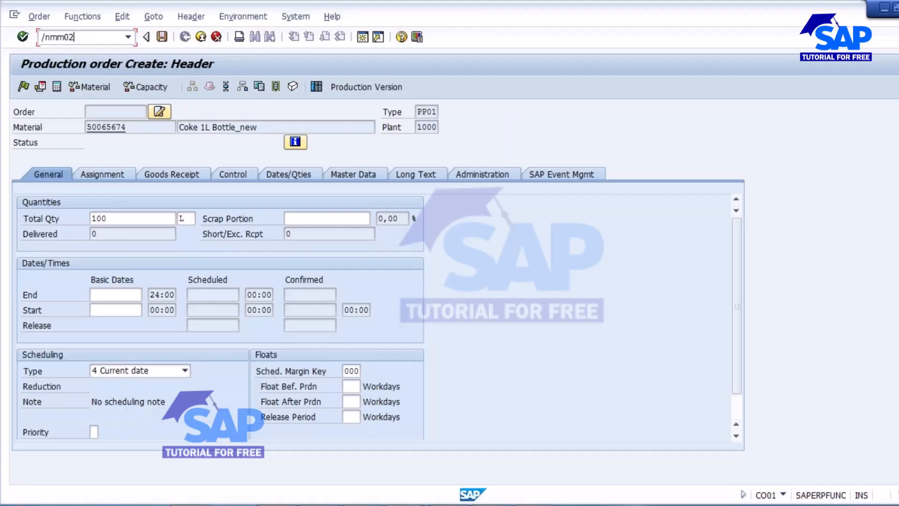
Step: Open material 50065674 in MM02 with only the Basic Data 1 view
type("/nmm02")
key("Return")
key("Return")
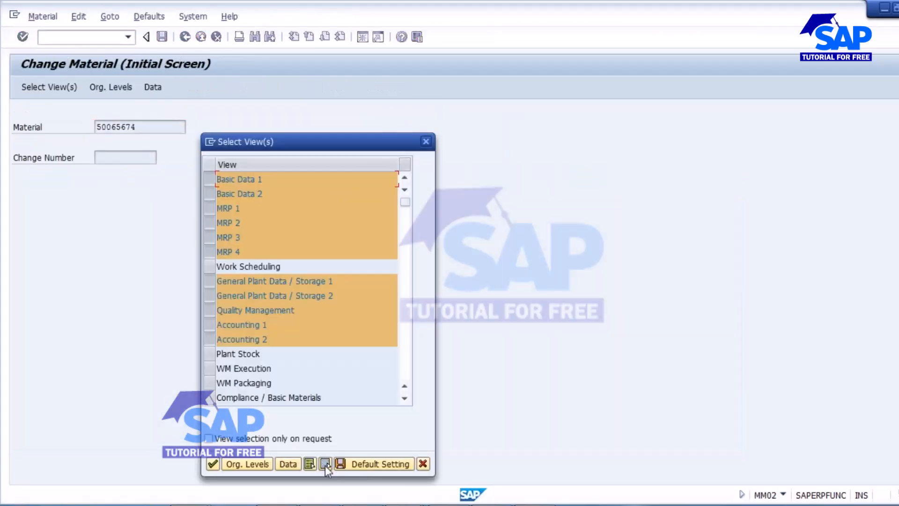
left_click(325, 465)
left_click(209, 179)
left_click(212, 464)
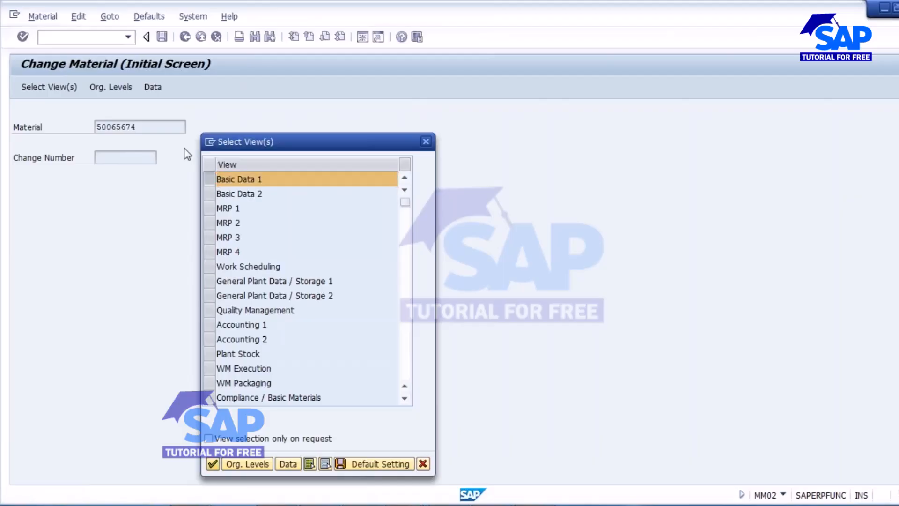
Step: Try to change the base unit of measure to PC, then save and exit
left_click(128, 204)
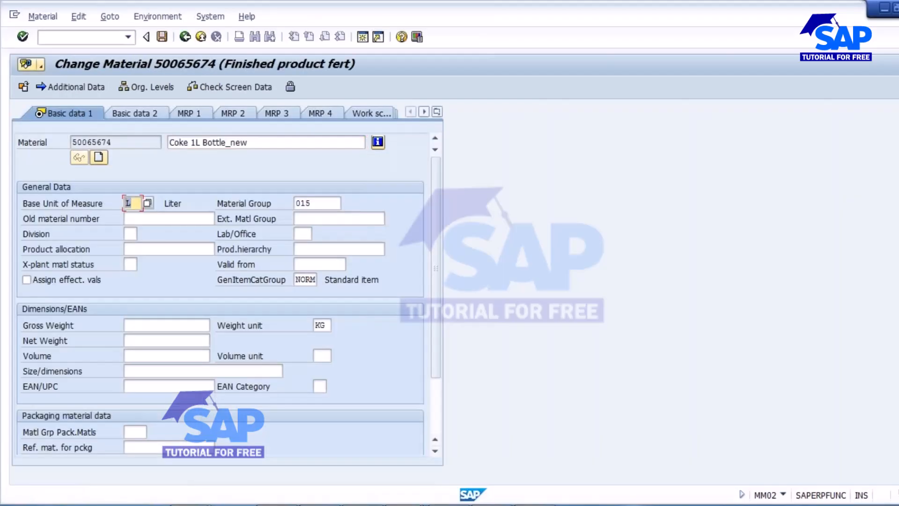
type("PC")
key("Return")
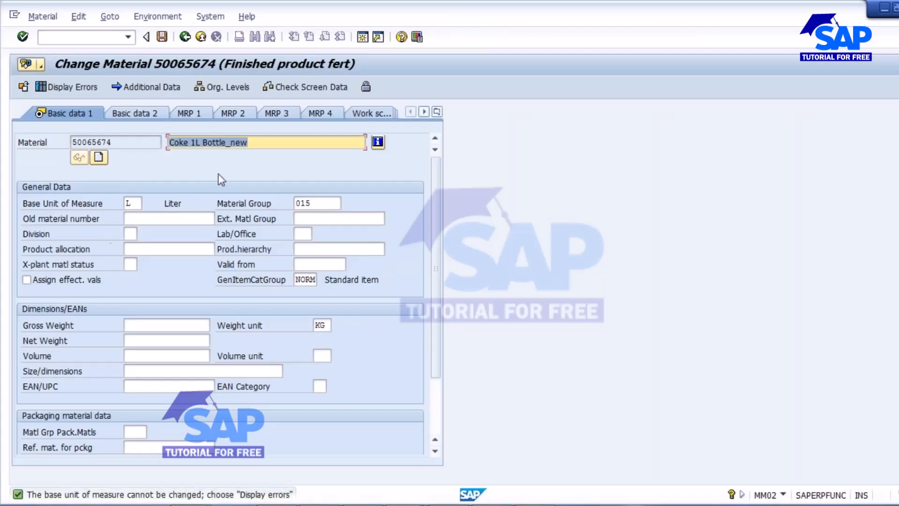
left_click(162, 37)
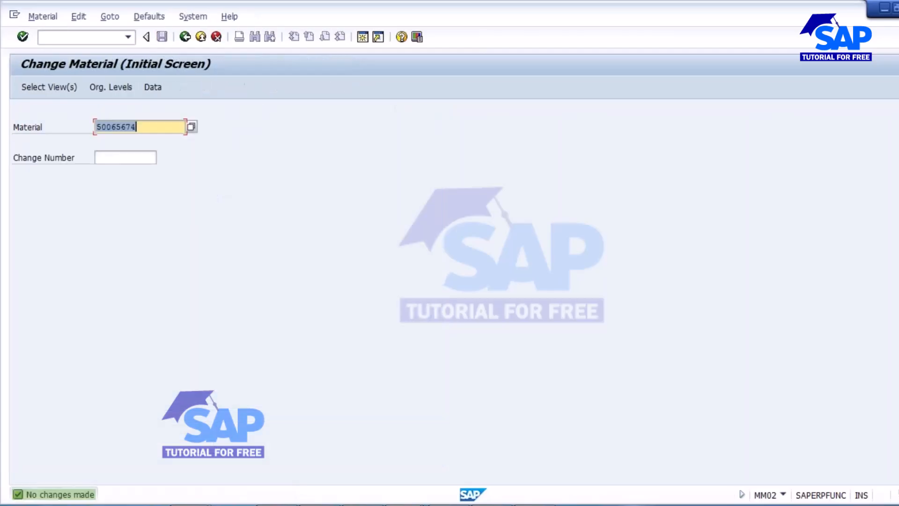
left_click(60, 36)
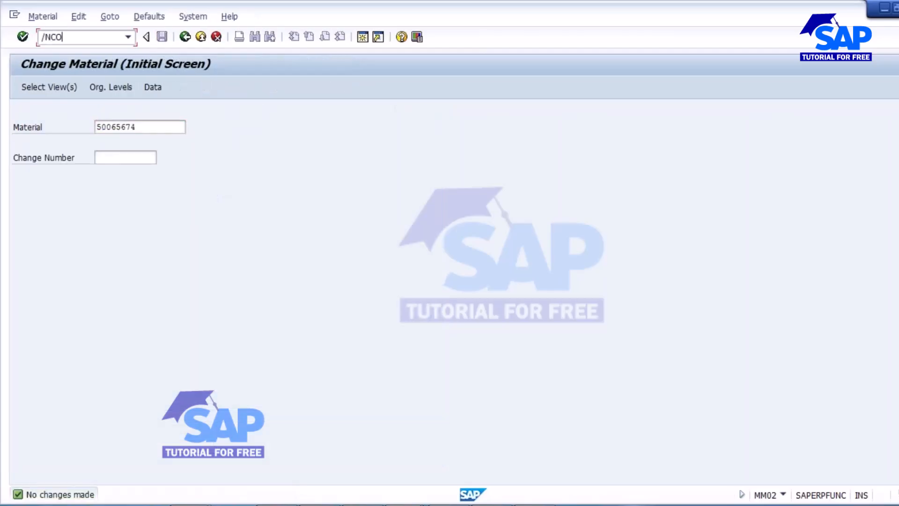
Step: Create an order for material 50065674 with quantity 100 and Current date scheduling
key("Return")
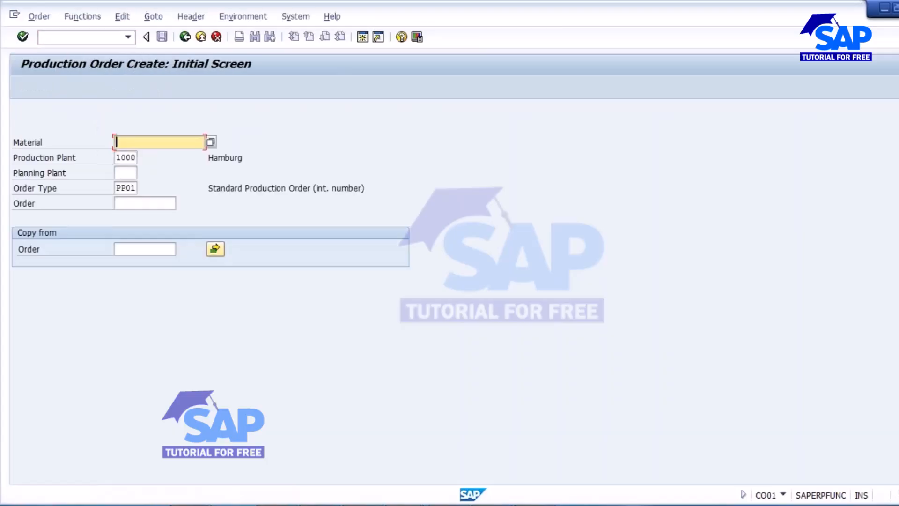
key("Down")
key("Down")
key("Up")
key("Return")
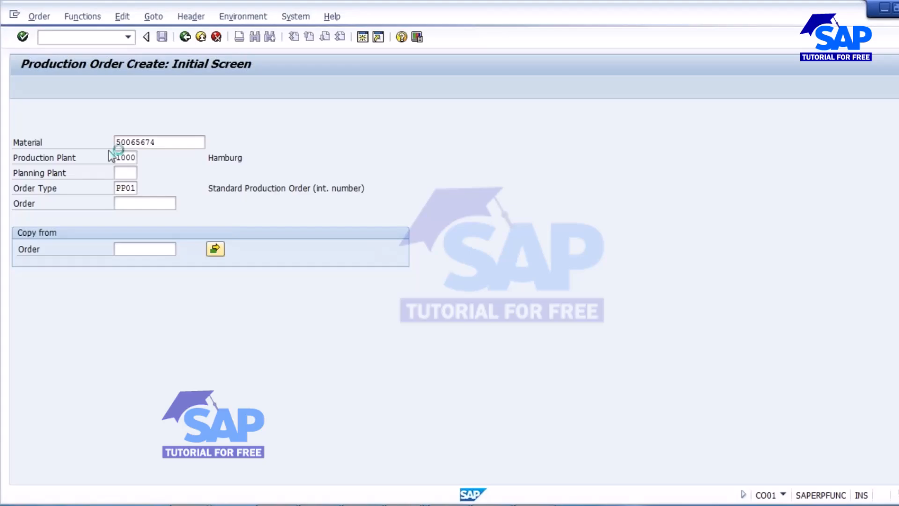
key("Return")
left_click(111, 233)
left_click(135, 370)
left_click(104, 419)
left_click(104, 417)
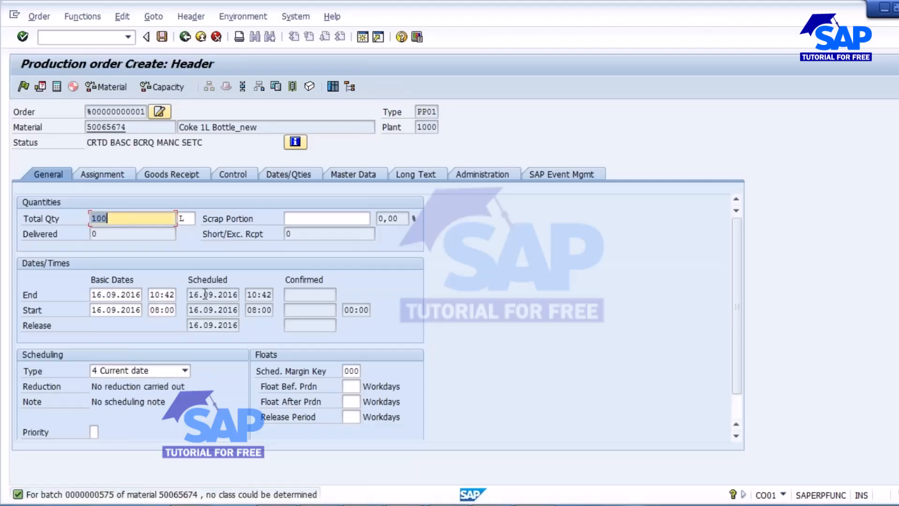
left_click(174, 179)
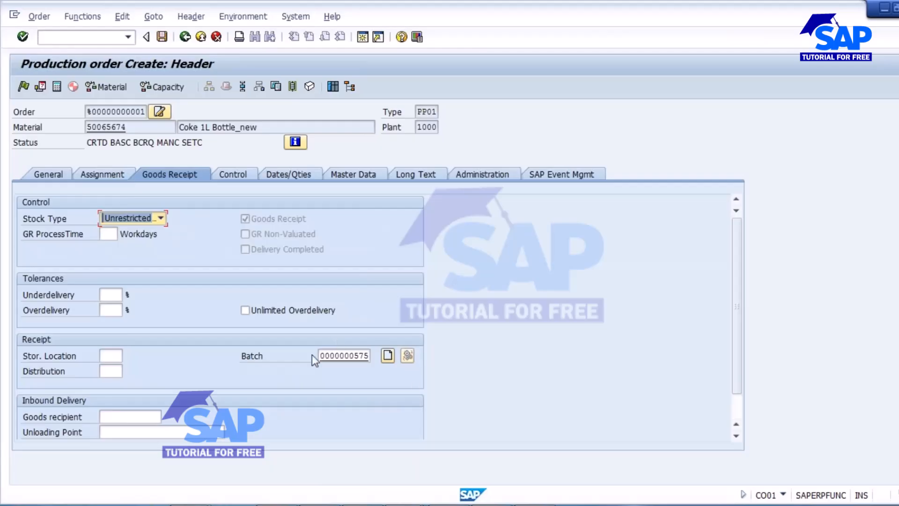
double_click(321, 357)
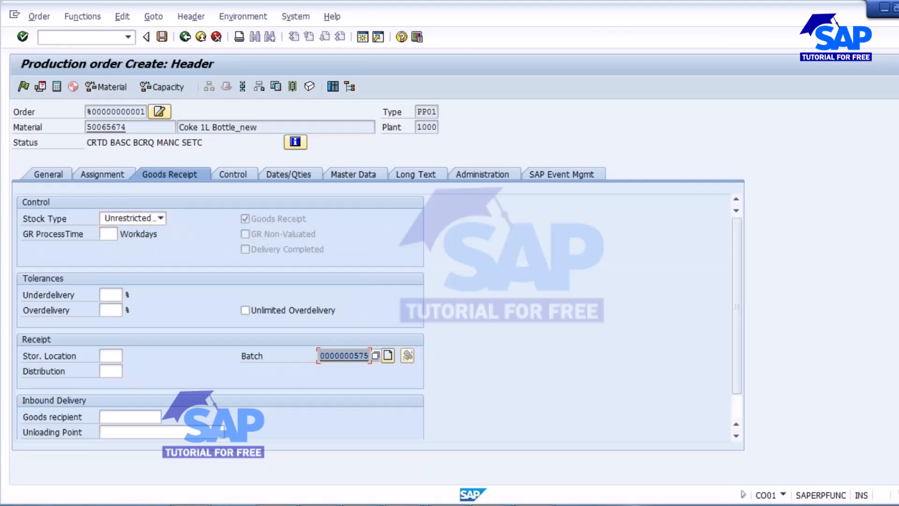
key("Delete")
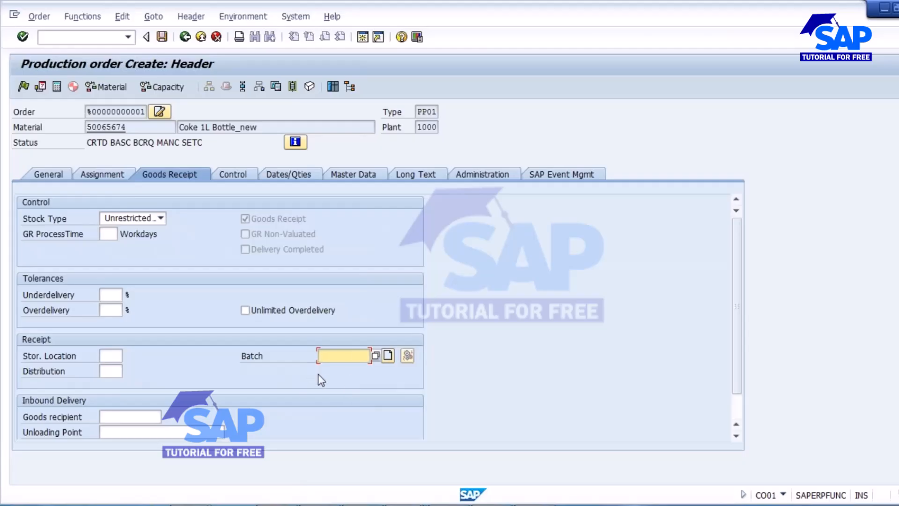
left_click(387, 356)
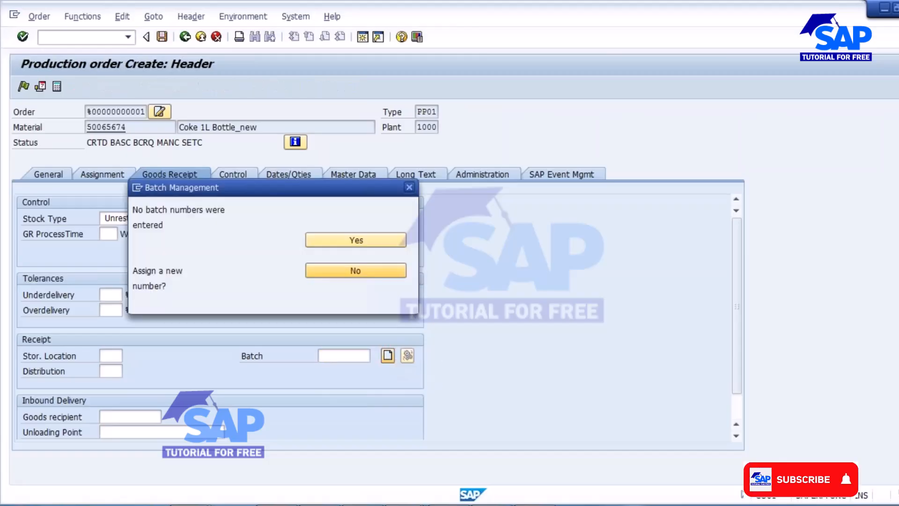
left_click(360, 244)
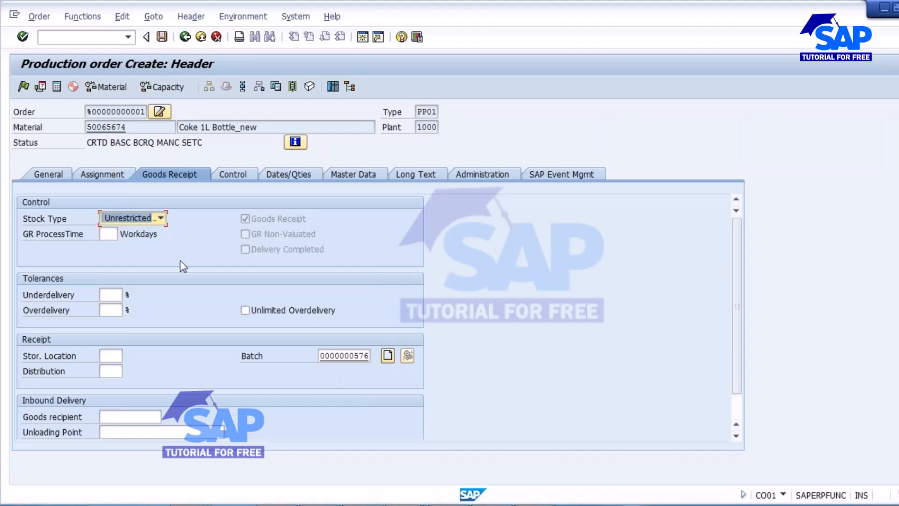
left_click(162, 37)
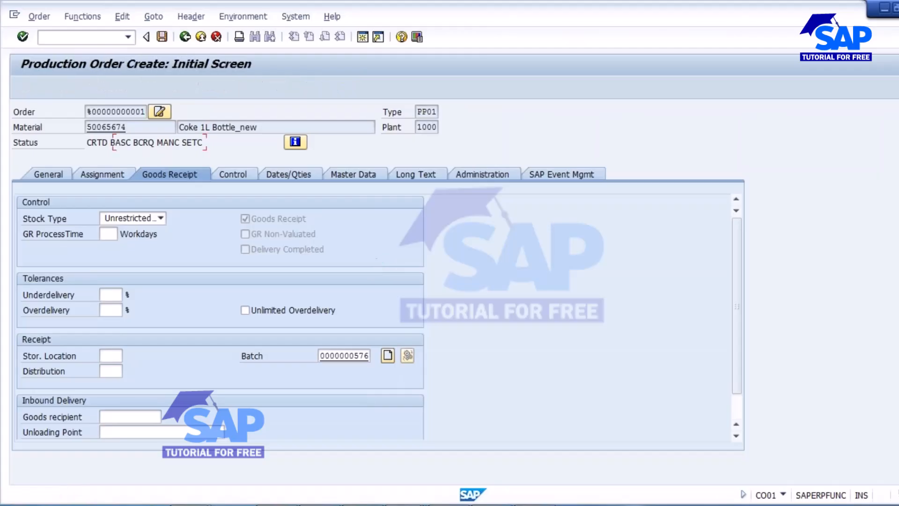
left_click(62, 35)
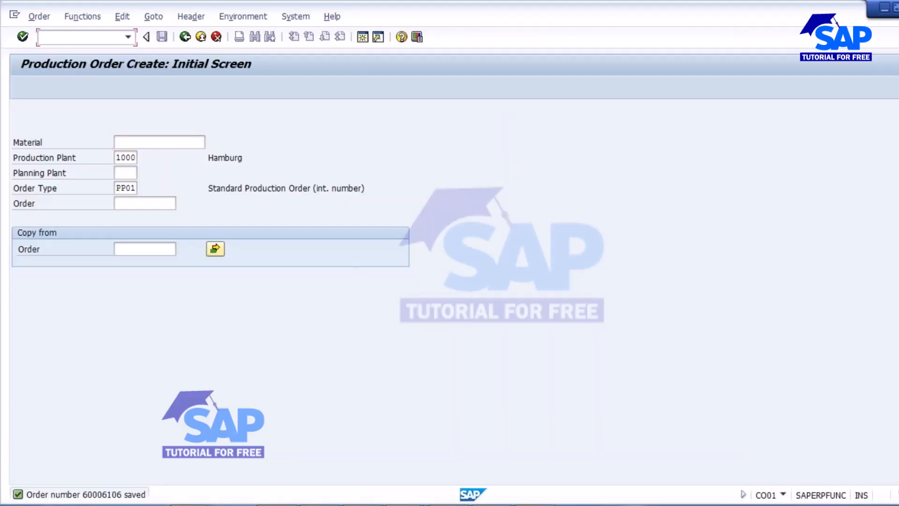
Step: Enter material 50065674 with total quantity 100 and Current date scheduling
double_click(143, 145)
left_click(143, 156)
key("Return")
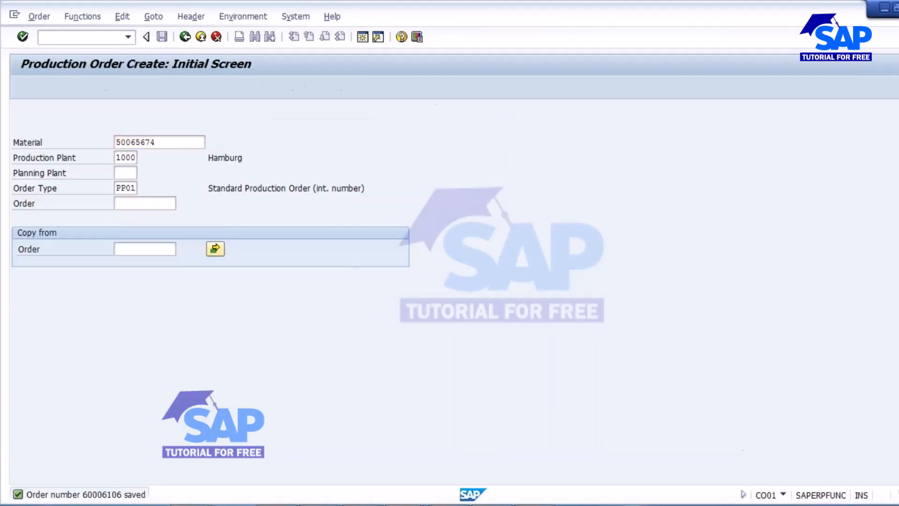
double_click(112, 218)
left_click(111, 229)
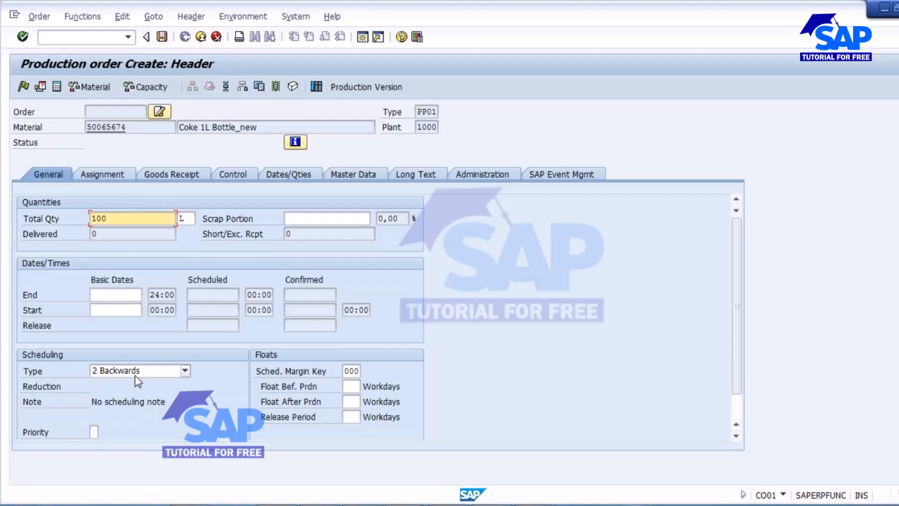
left_click(136, 375)
left_click(103, 417)
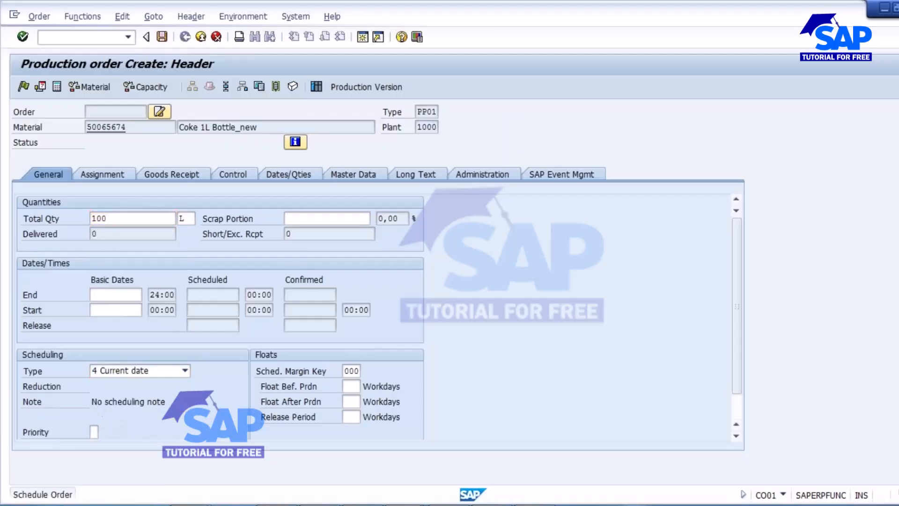
left_click(180, 176)
double_click(327, 356)
key("BackSpace")
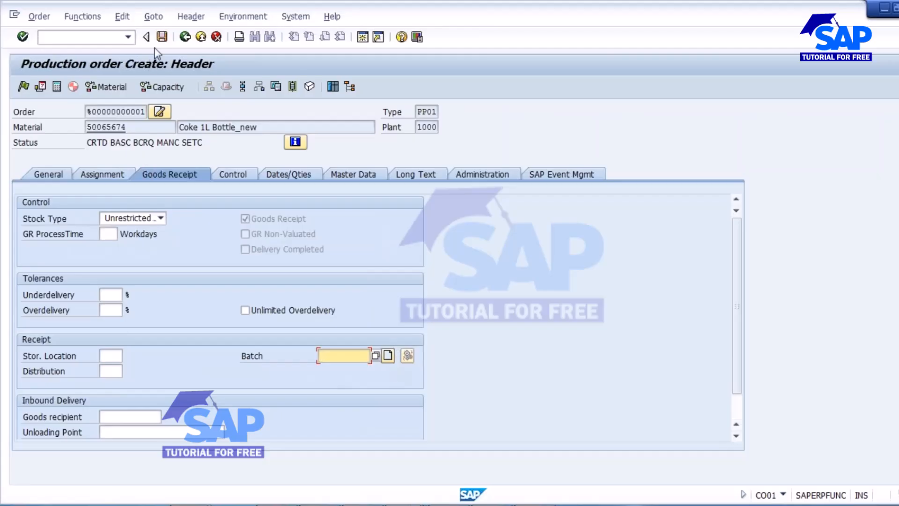
left_click(163, 37)
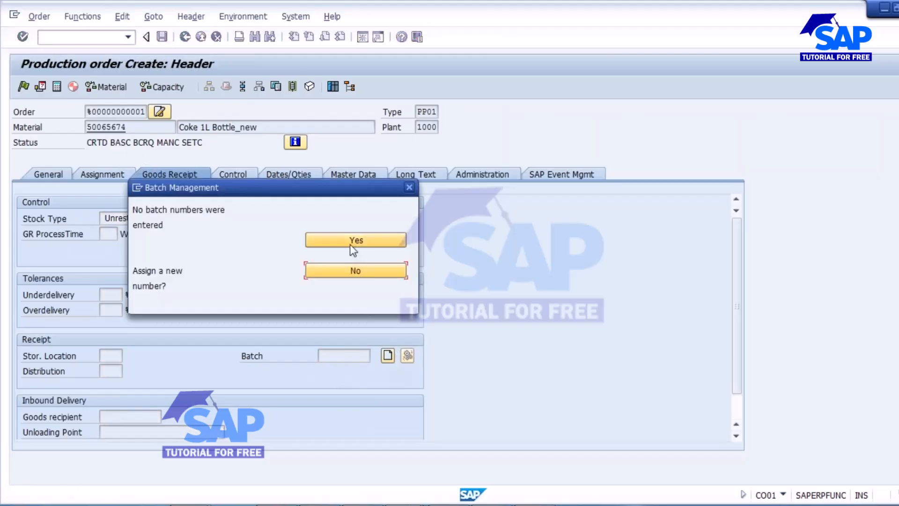
left_click(356, 271)
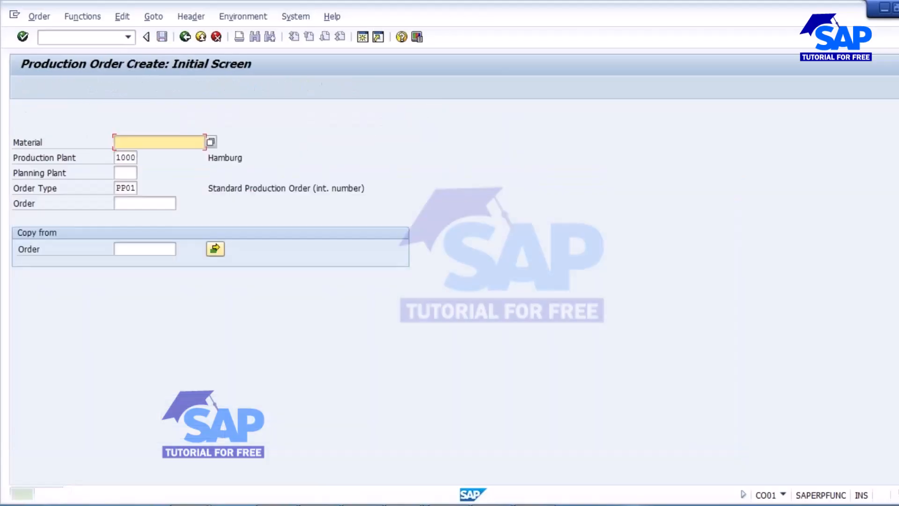
Step: Open production order 60006107 in change mode
left_click(38, 17)
left_click(56, 82)
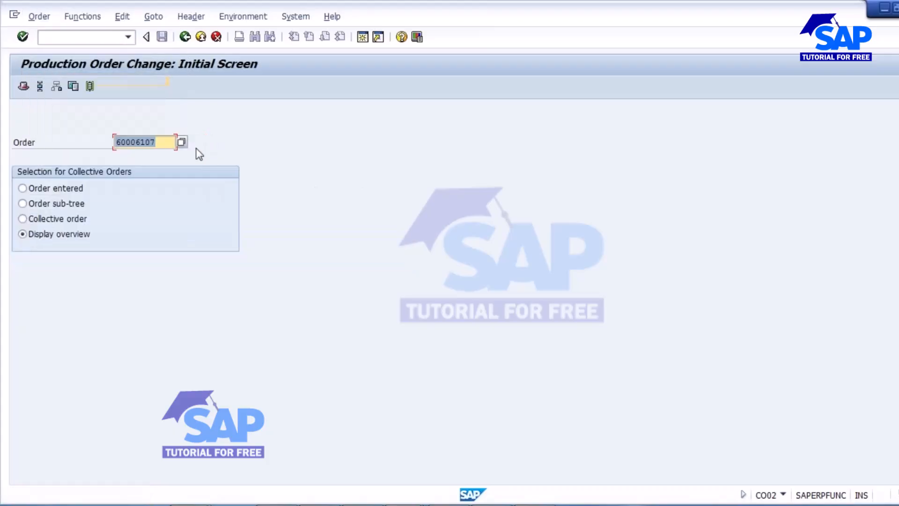
key("Return")
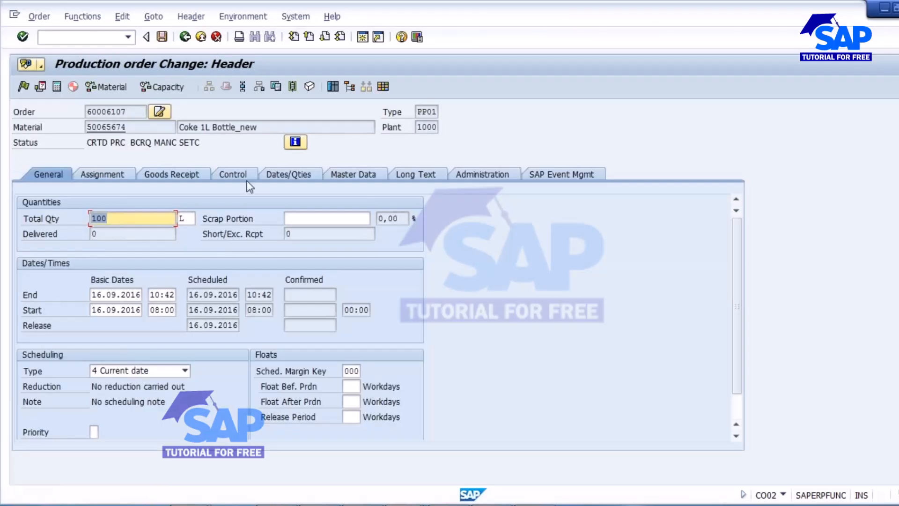
left_click(24, 87)
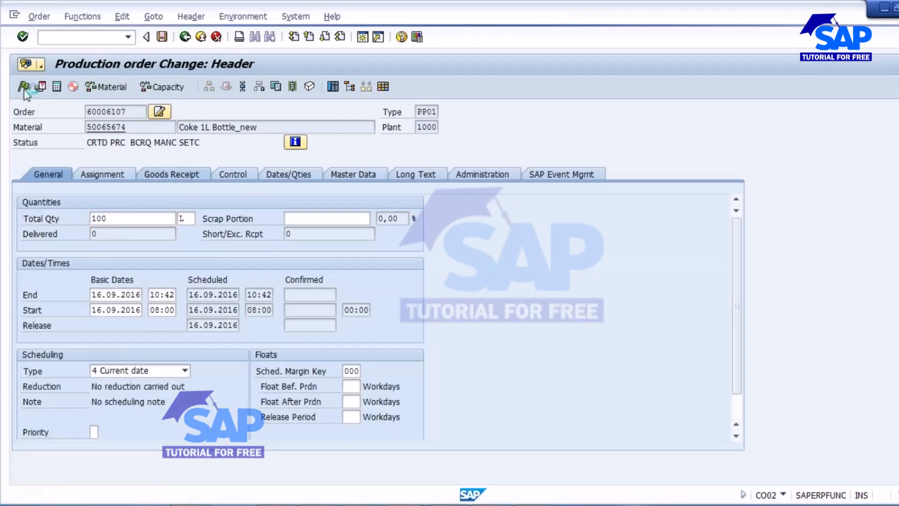
left_click(162, 175)
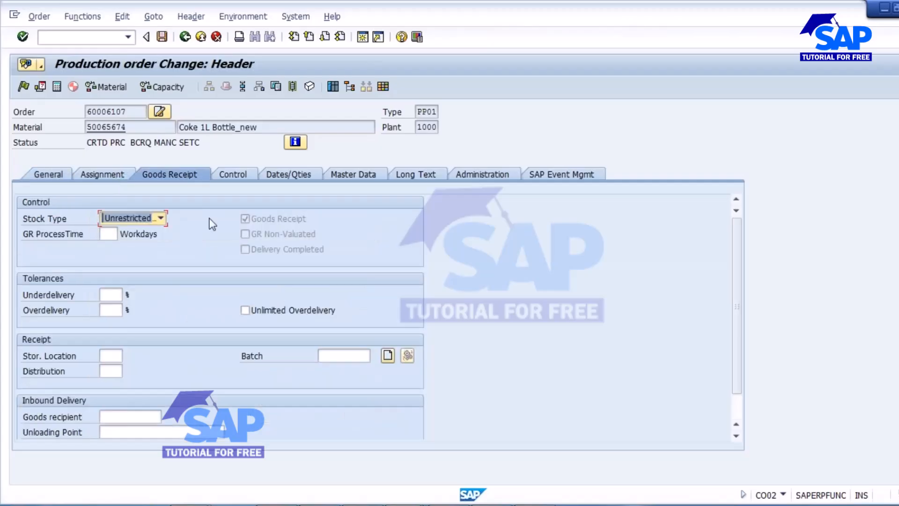
left_click(22, 88)
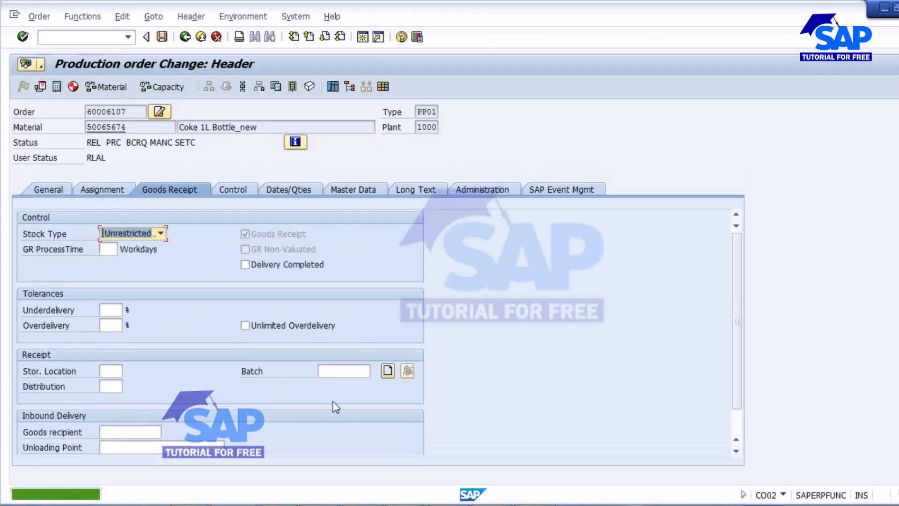
left_click(389, 372)
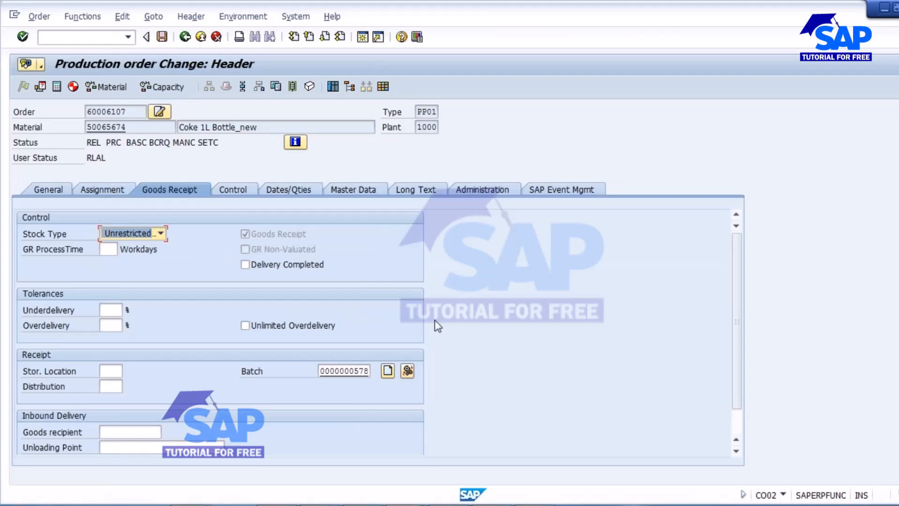
key("alt+Tab")
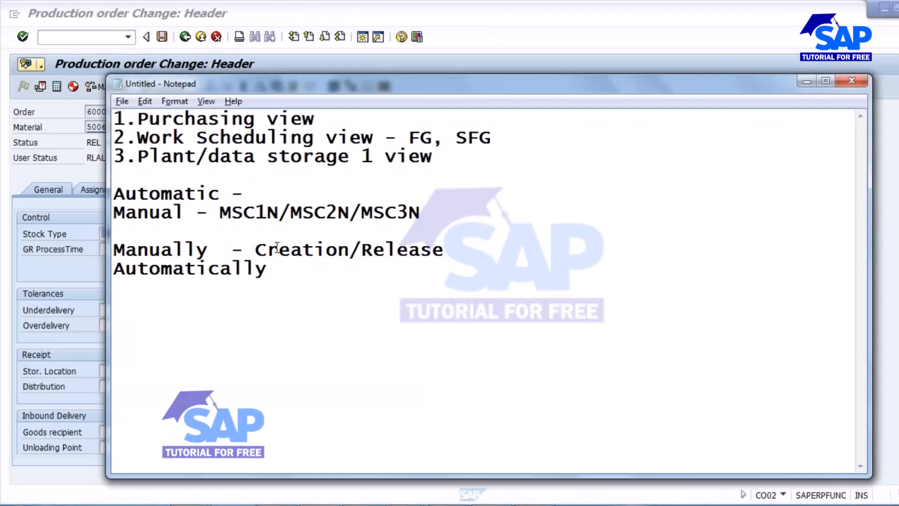
Step: Save production order 60006107 in SAP GUI
left_click_drag(261, 252, 474, 255)
left_click(205, 251)
key("alt+Tab")
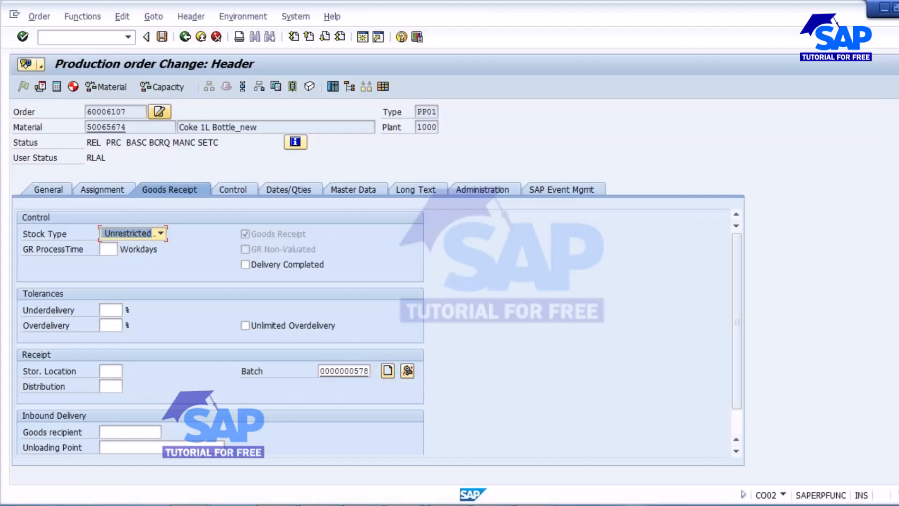
left_click(162, 36)
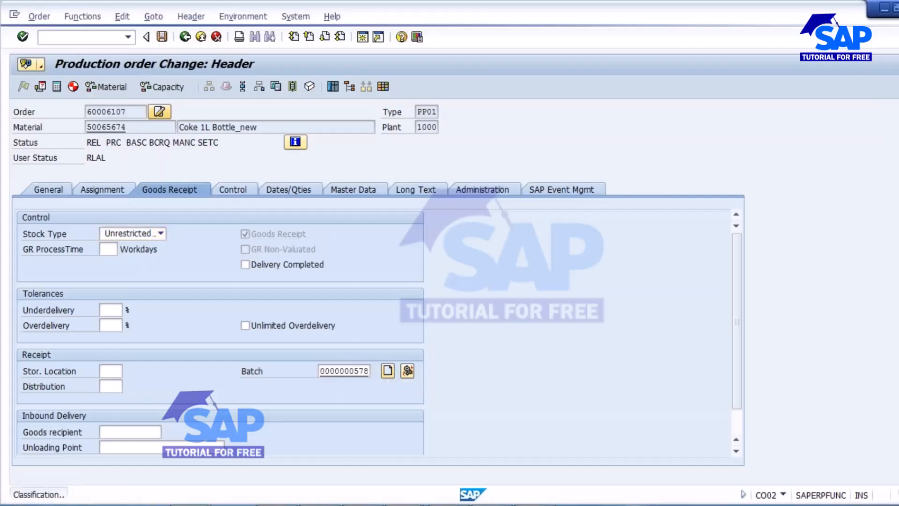
Step: Append '- PSP' to the Automatically line in the Notepad notes
key("alt+Tab")
left_click(277, 269)
type("- ")
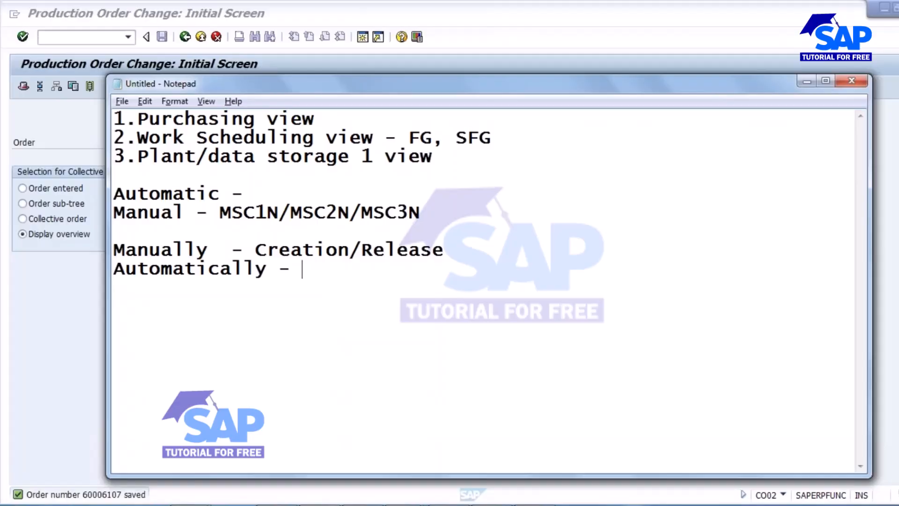
type("PSP")
double_click(302, 269)
left_click(368, 341)
left_click(103, 186)
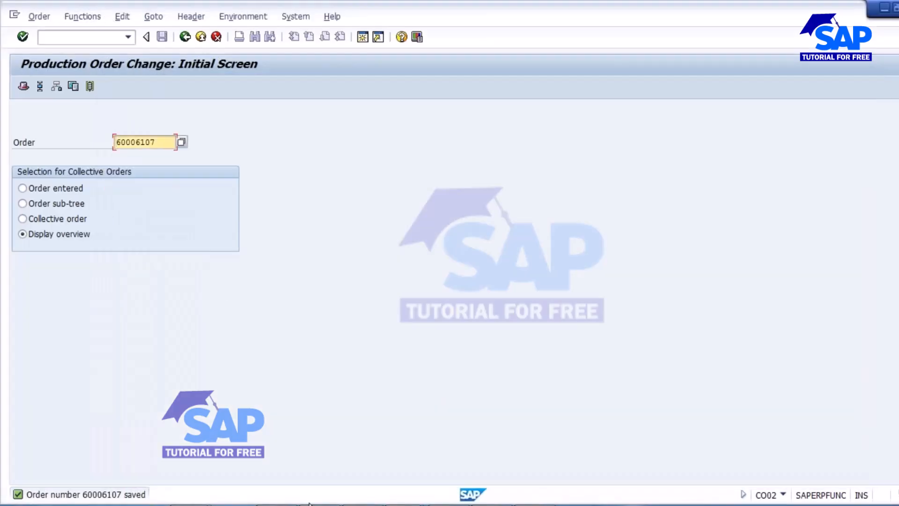
left_click(406, 505)
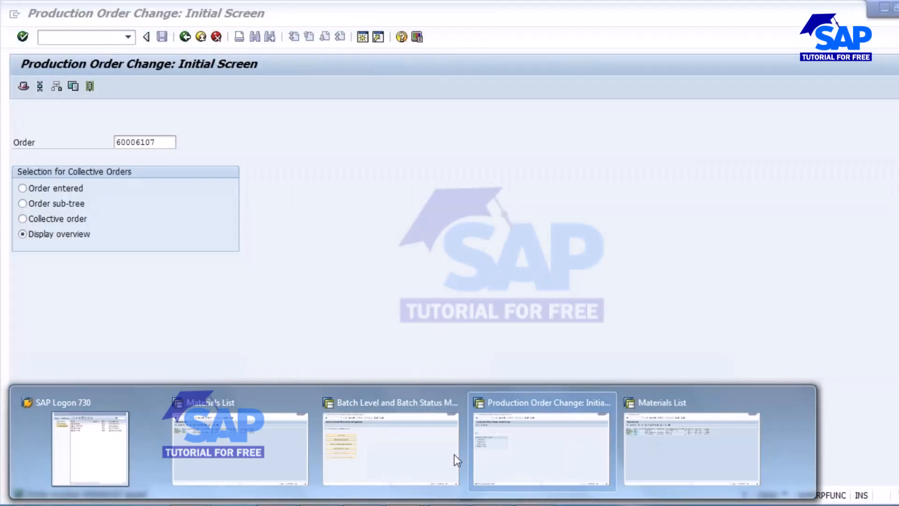
Step: Return to the IMG tree and collapse the Batch Management and Logistics - General branches
left_click(390, 444)
left_click(185, 37)
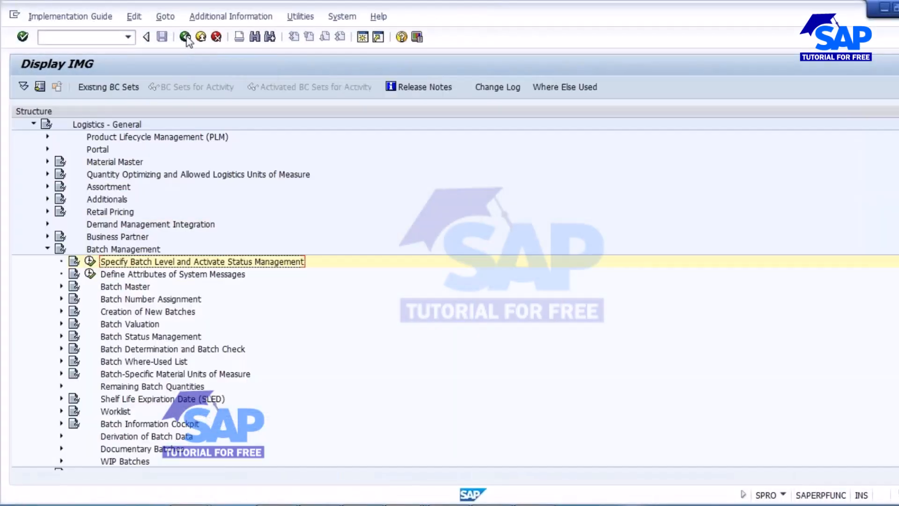
left_click(47, 249)
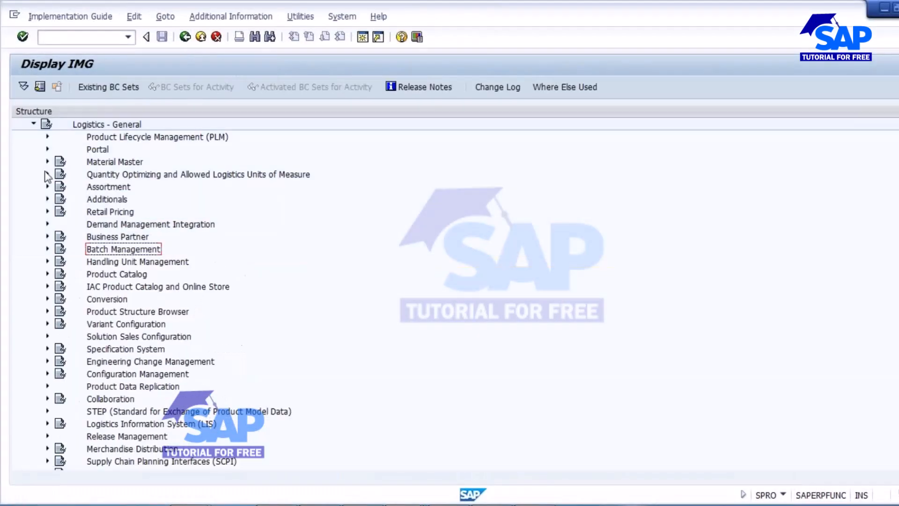
scroll(108, 201, "up", 1)
scroll(108, 201, "up", 2)
left_click(32, 185)
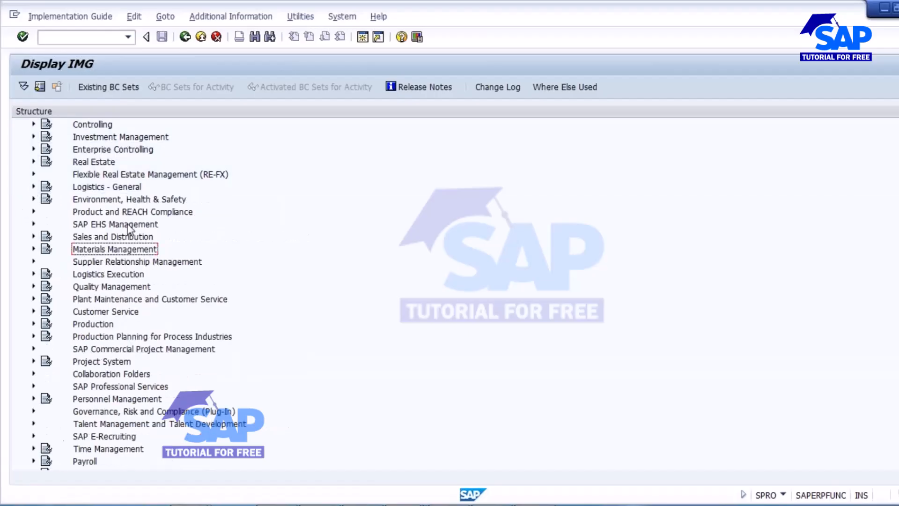
scroll(127, 232, "down", 1)
Step: Expand Production > Shop Floor Control > Master Data and run Define production scheduling profile
left_click(33, 286)
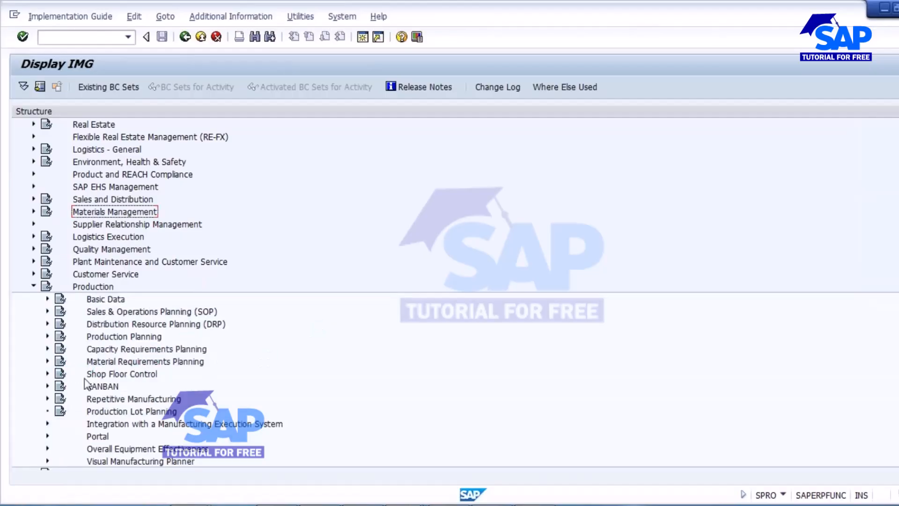
left_click(47, 374)
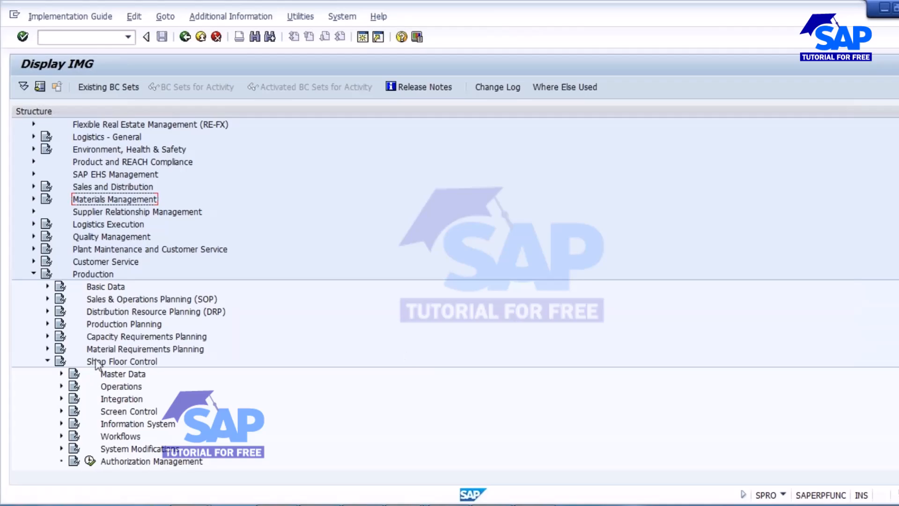
left_click(61, 374)
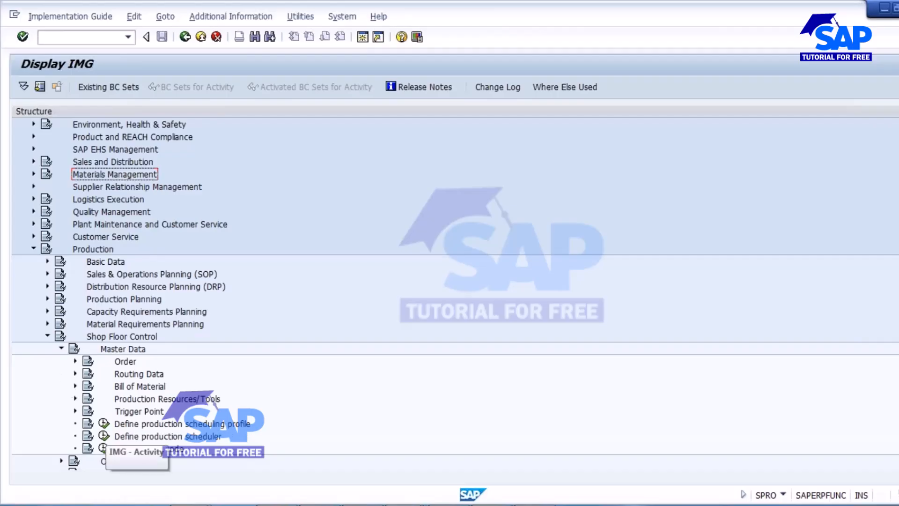
left_click(103, 423)
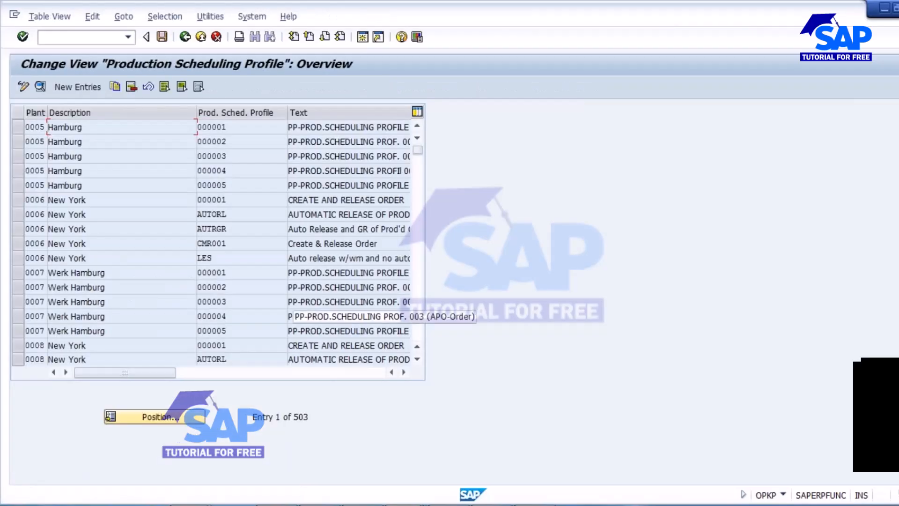
Step: Find plant 1000's profile 000001 and open its details
left_click(155, 416)
type("1000")
key("Return")
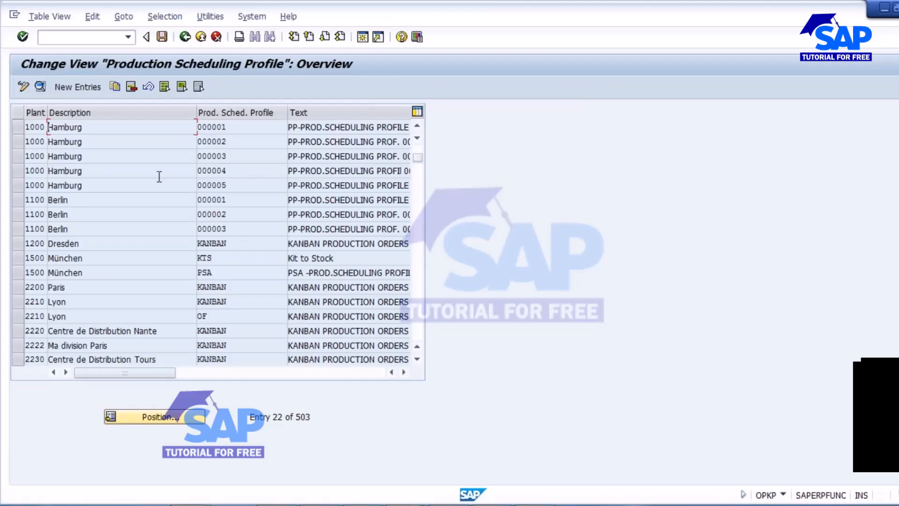
left_click_drag(237, 129, 162, 128)
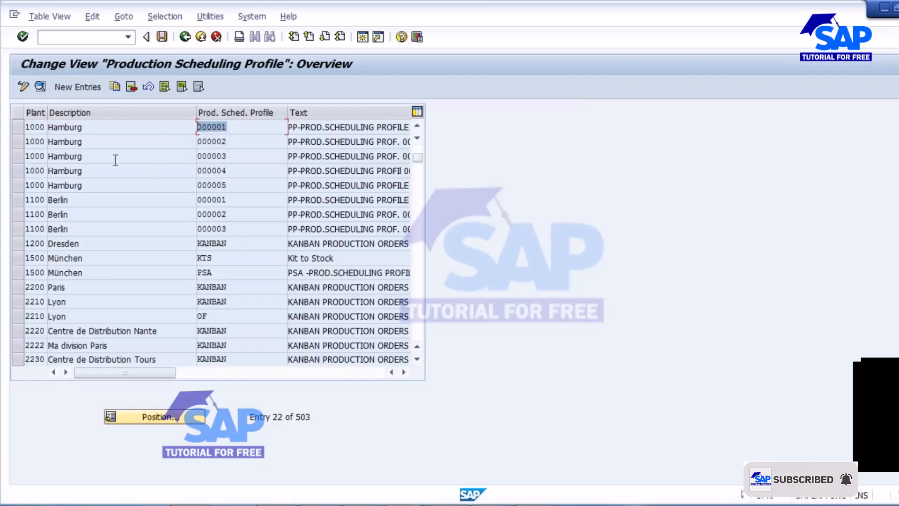
left_click(19, 130)
left_click(40, 87)
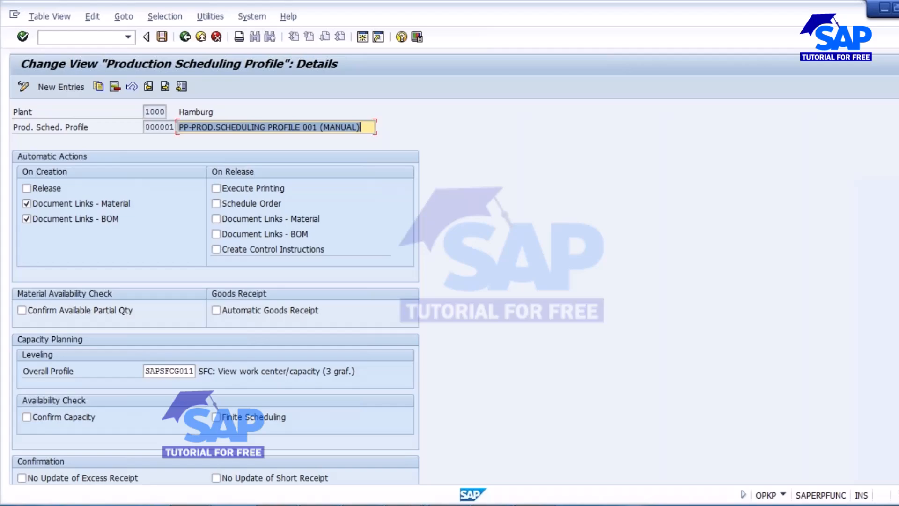
scroll(19, 347, "down", 5)
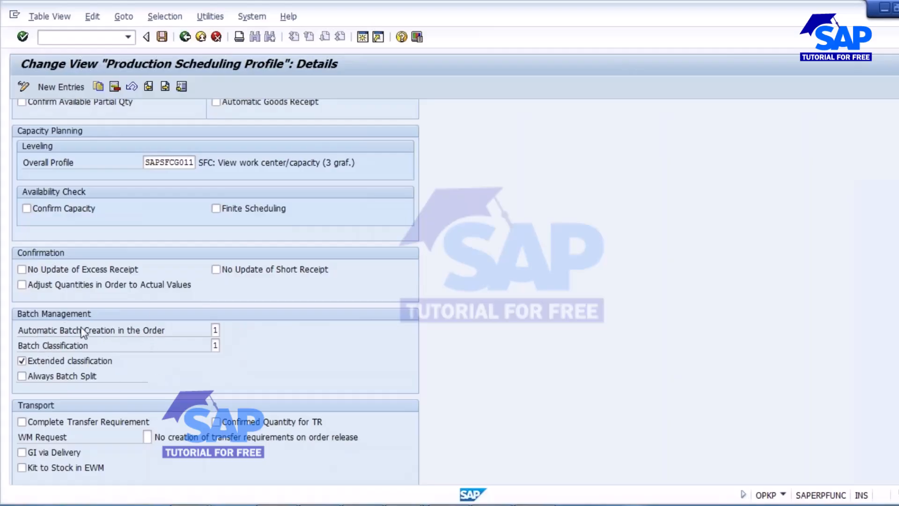
Step: Set automatic batch creation to batch creation at order creation
left_click(215, 330)
left_click(226, 330)
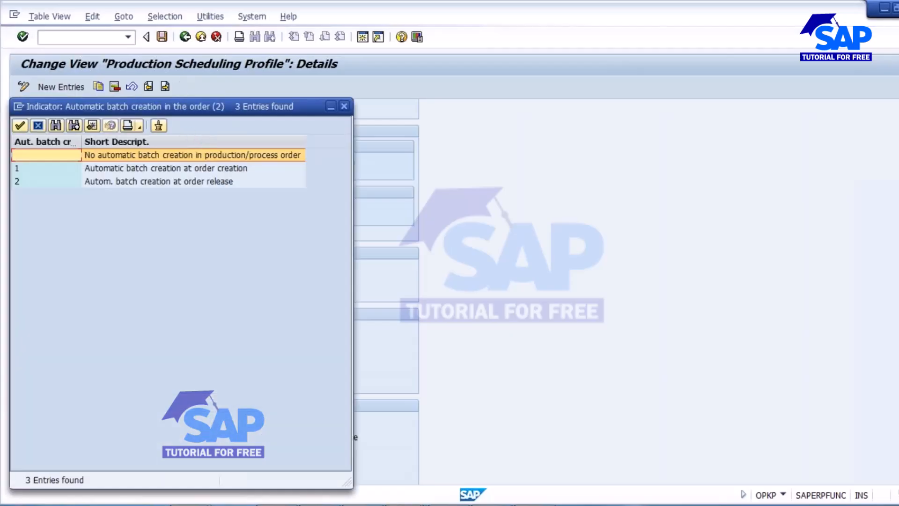
left_click_drag(310, 168, 410, 267)
left_click(454, 327)
left_click(449, 341)
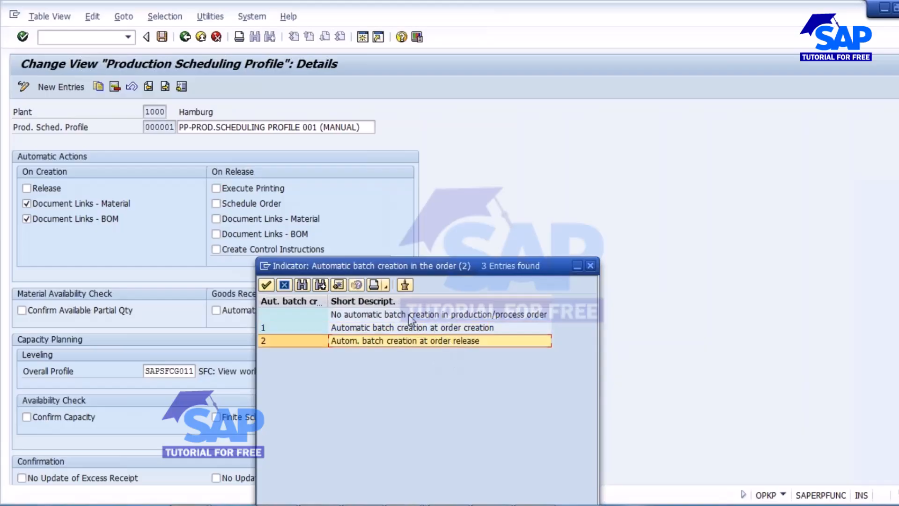
left_click(389, 315)
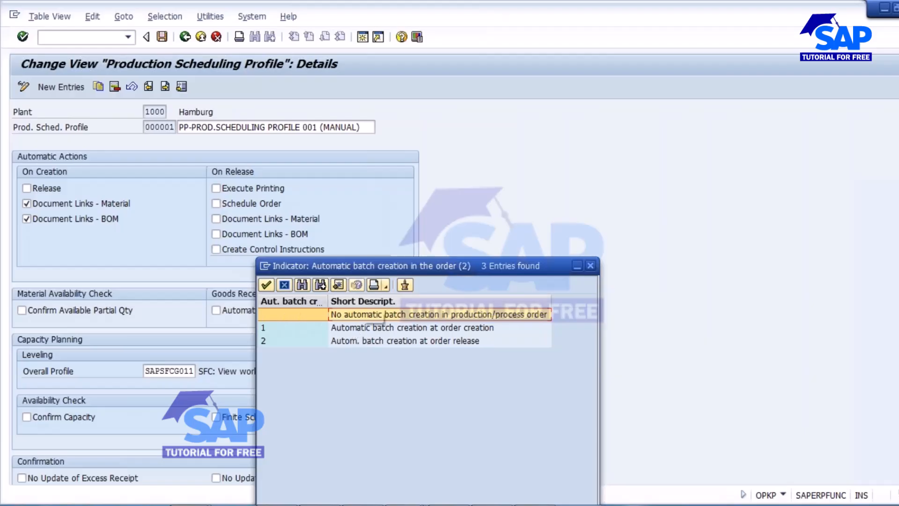
double_click(389, 329)
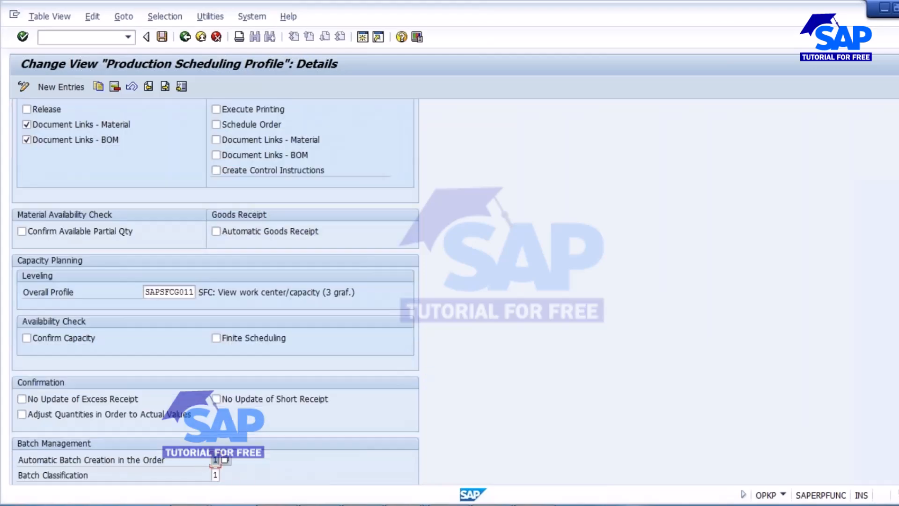
left_click(226, 461)
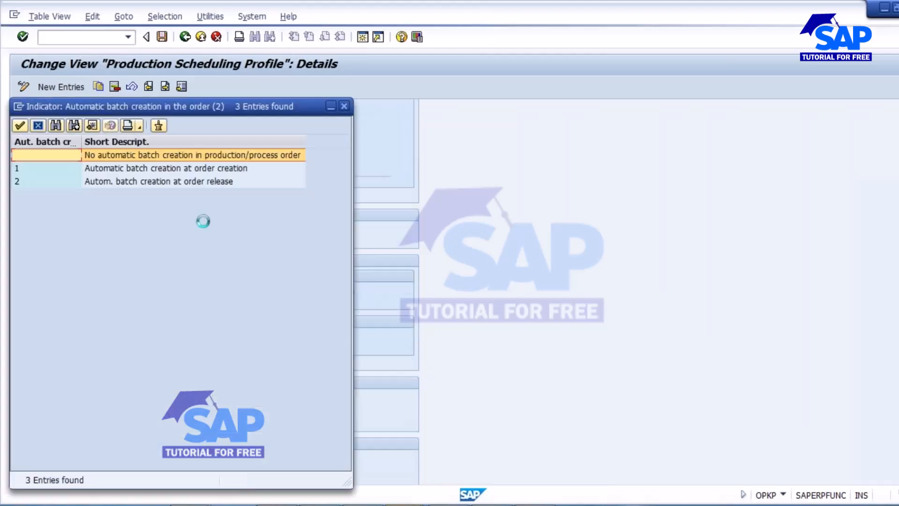
left_click(344, 107)
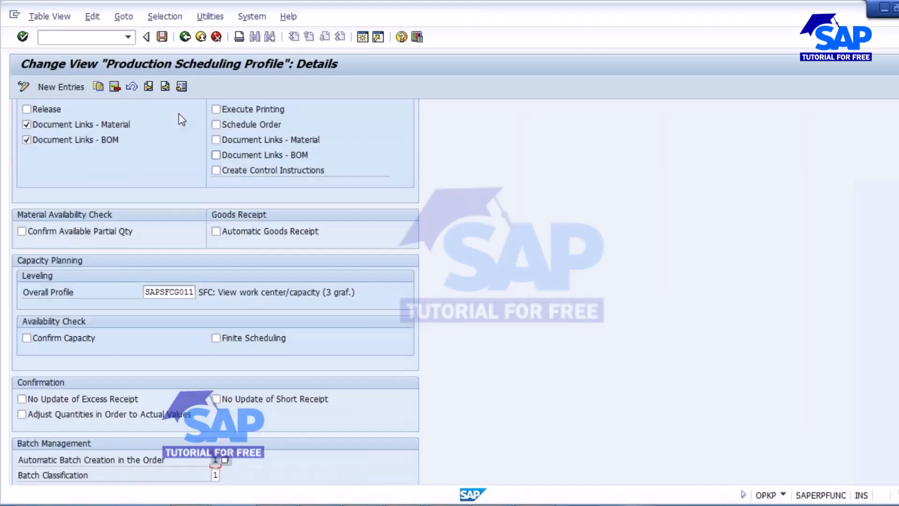
Step: Save the profile under the customizing request and copy profile code 000001
scroll(427, 224, "up", 2)
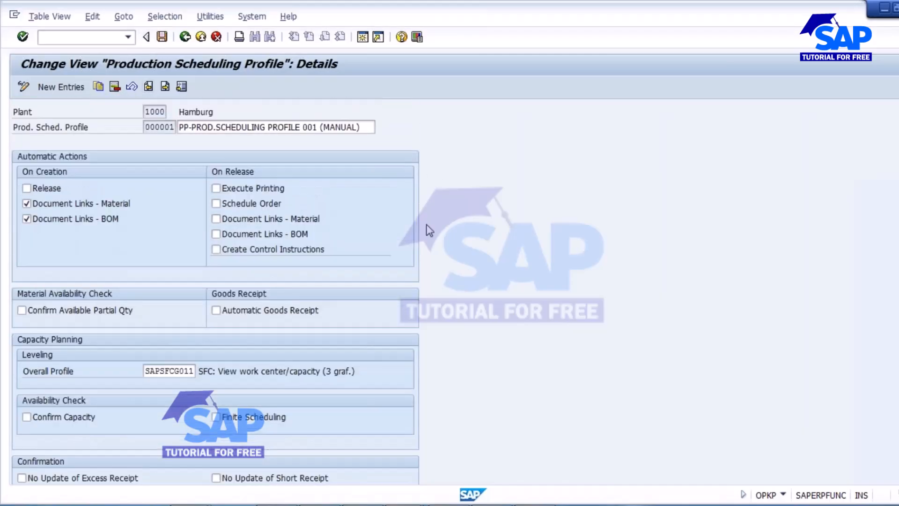
left_click(162, 36)
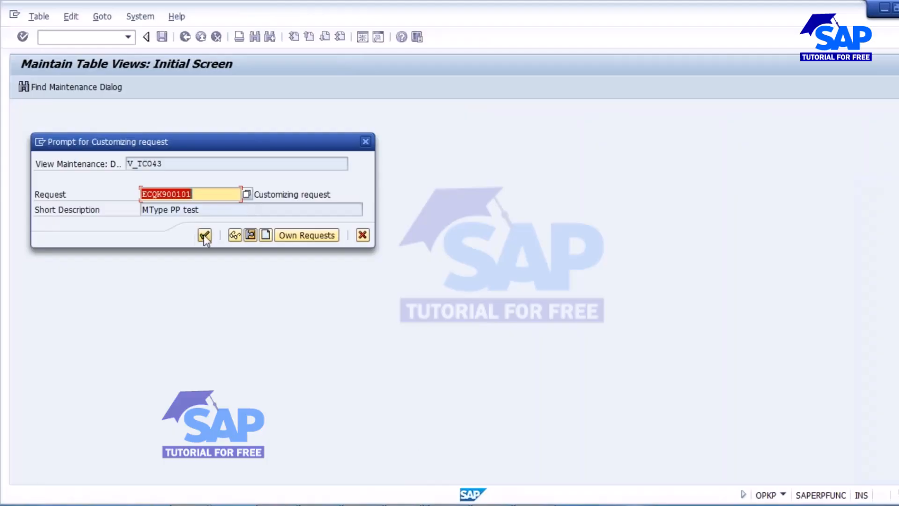
left_click(203, 235)
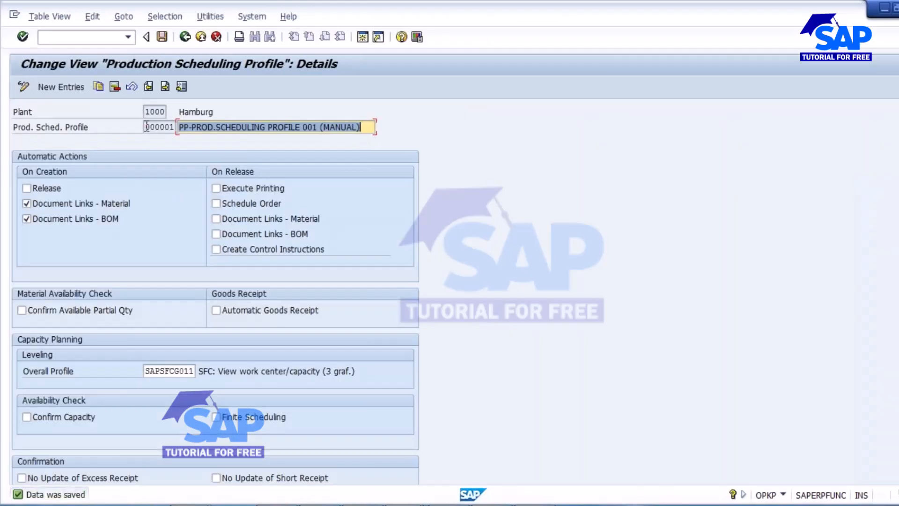
left_click_drag(147, 127, 176, 127)
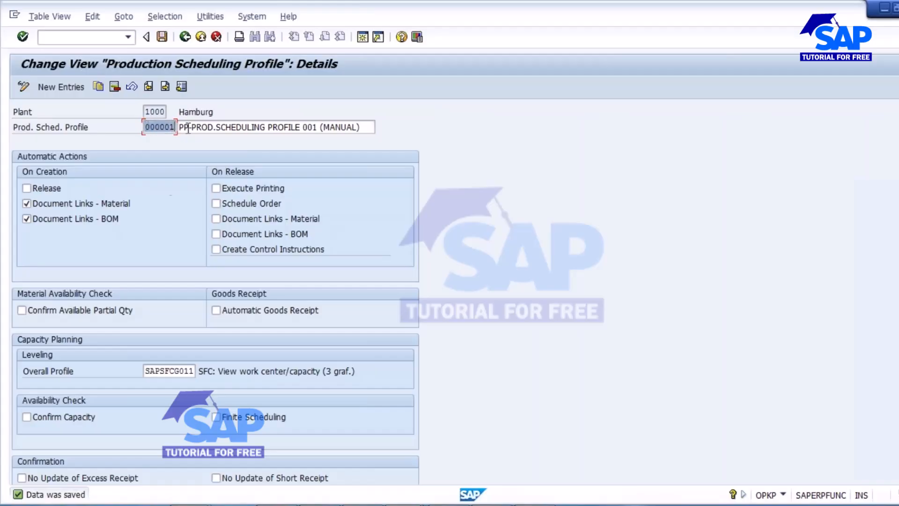
key("ctrl+c")
Step: Open material 50065674 in MM02 with only the Work Scheduling view for plant 1000
left_click(406, 505)
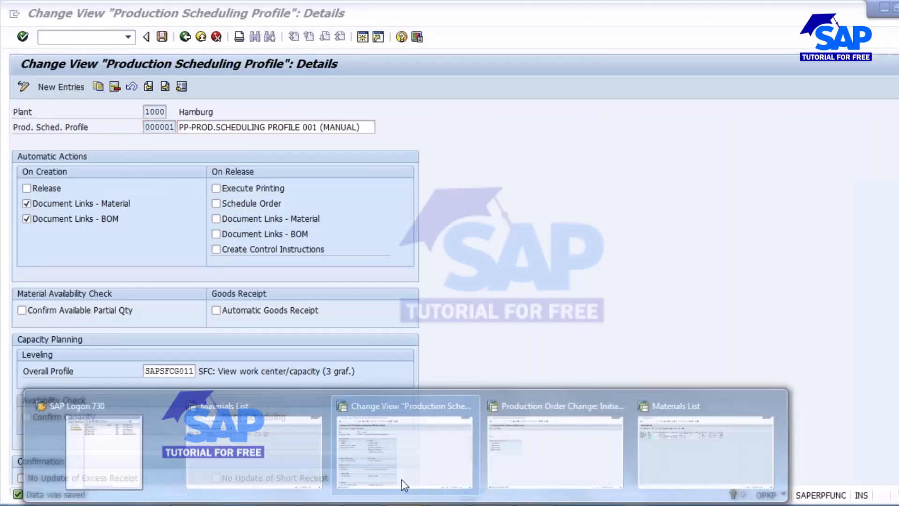
left_click(519, 425)
left_click(84, 37)
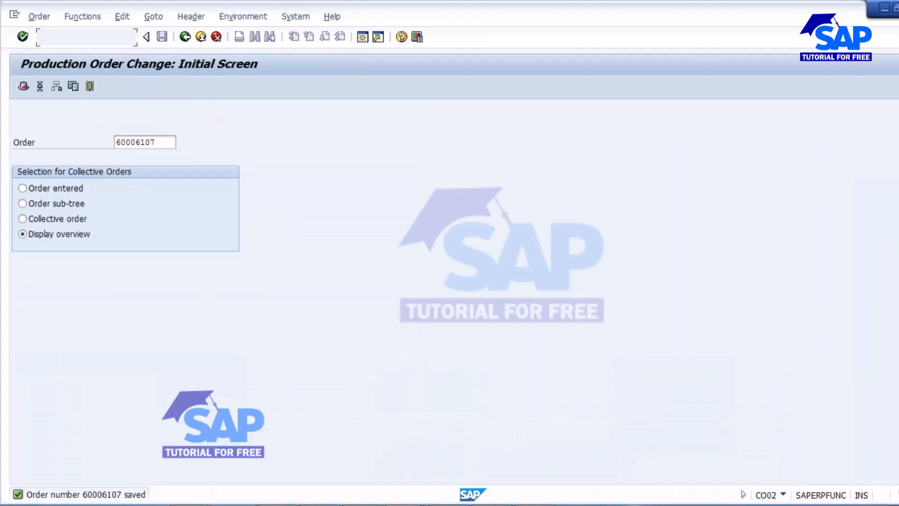
key("Return")
key("Return")
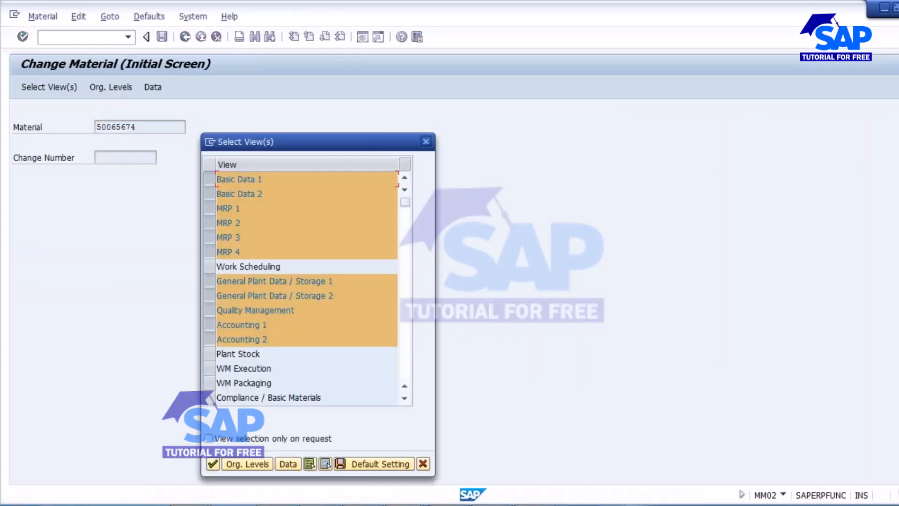
left_click(325, 463)
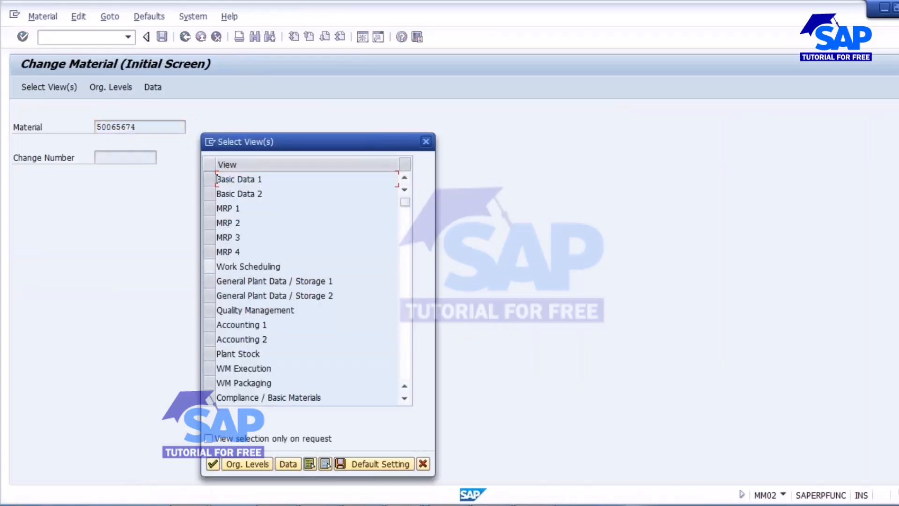
left_click(208, 267)
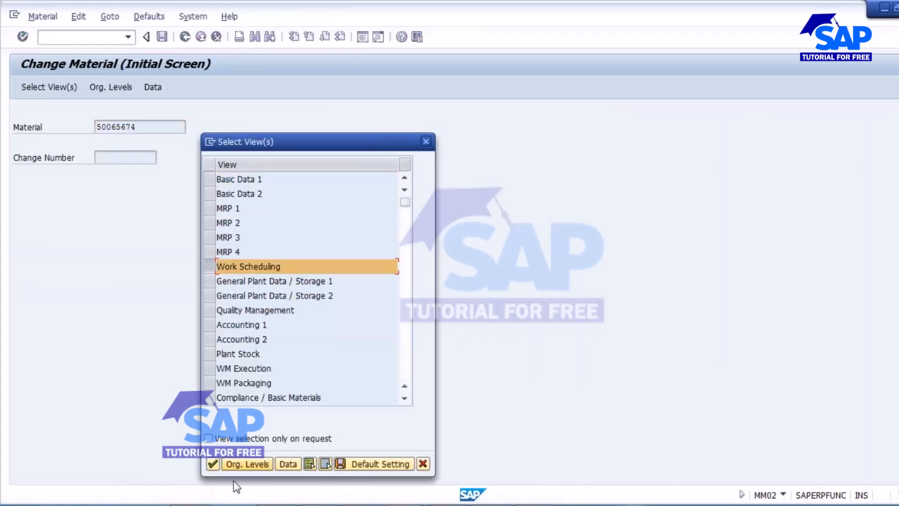
left_click(213, 464)
left_click(301, 220)
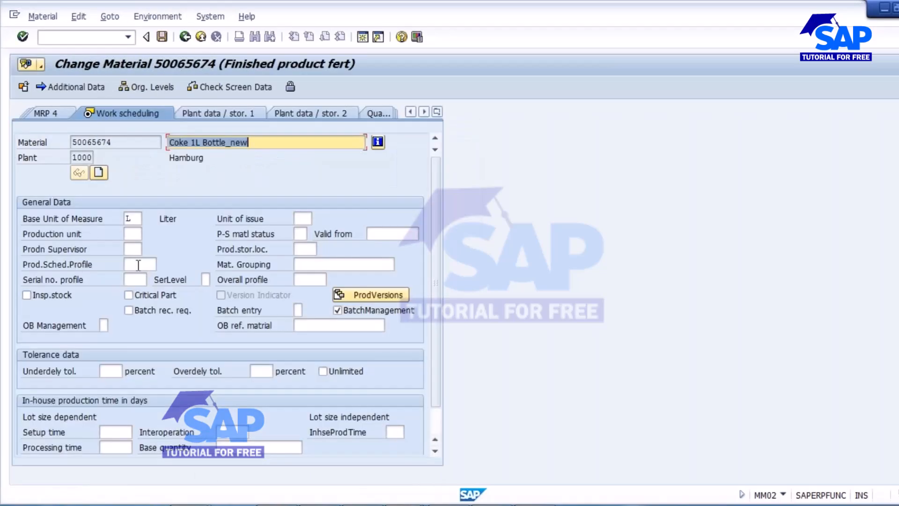
Step: Set production scheduling profile 000001 via F4 and save the material
left_click(138, 265)
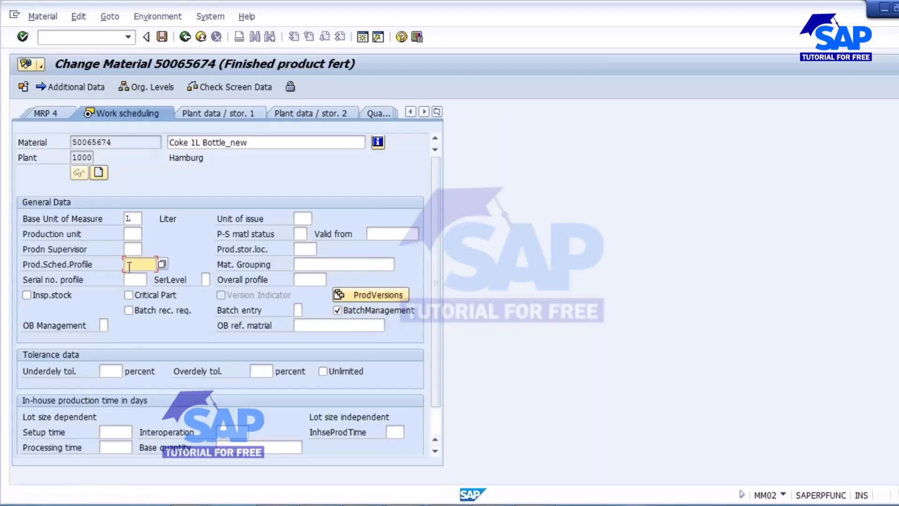
left_click(162, 264)
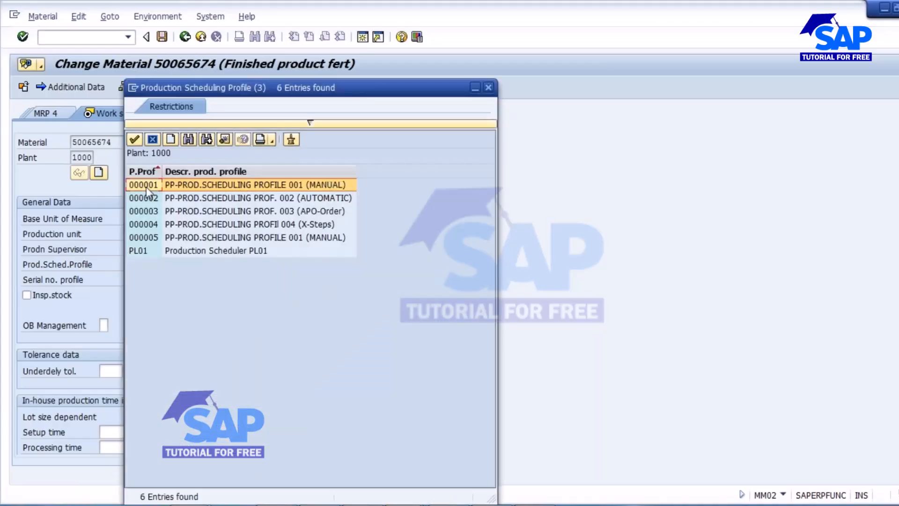
double_click(194, 186)
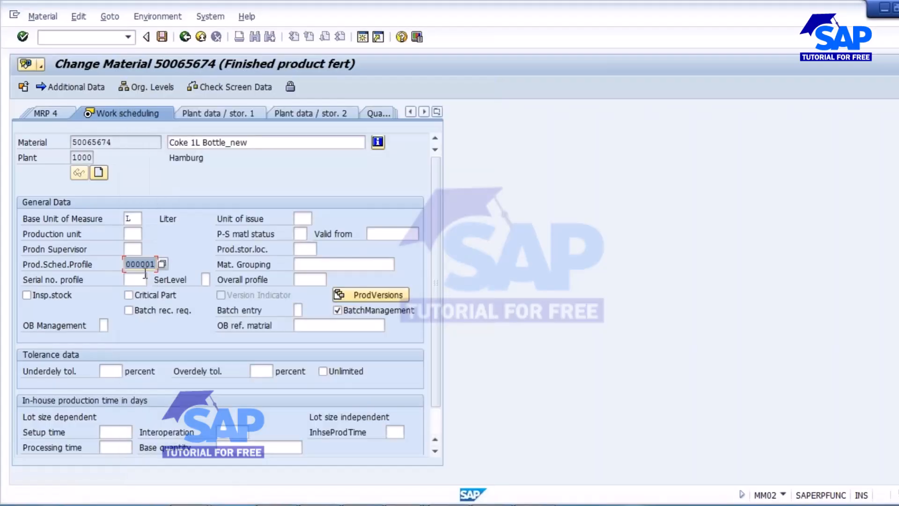
left_click(162, 38)
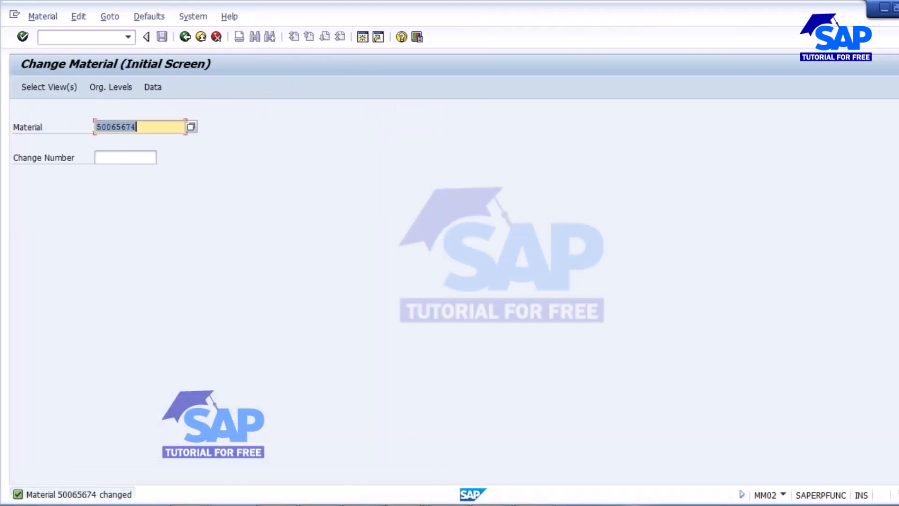
left_click(406, 505)
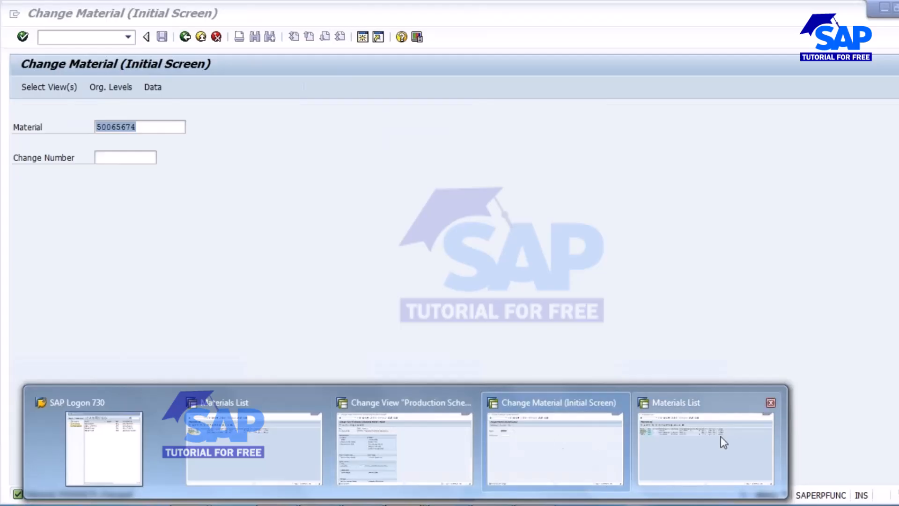
Step: Start a new production order (CO01) for material 50065674 with its default plant and order type
left_click(561, 438)
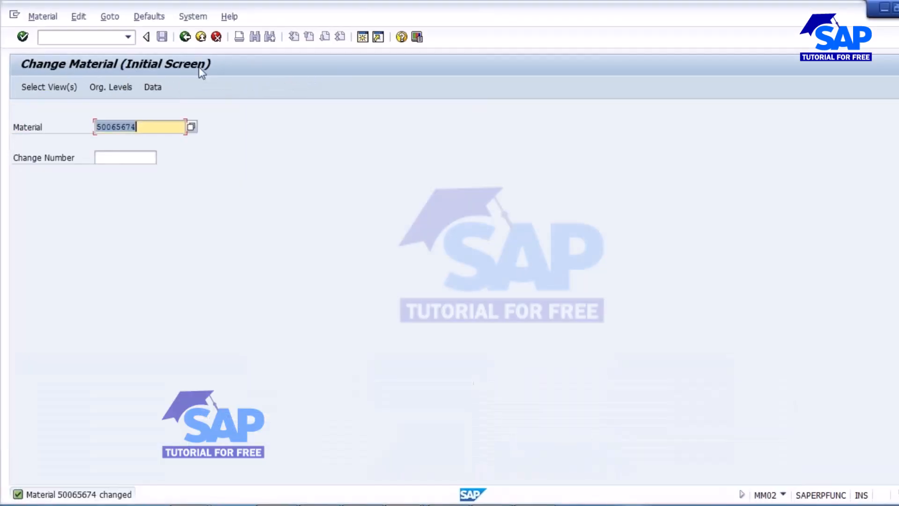
left_click(185, 37)
type("CO01")
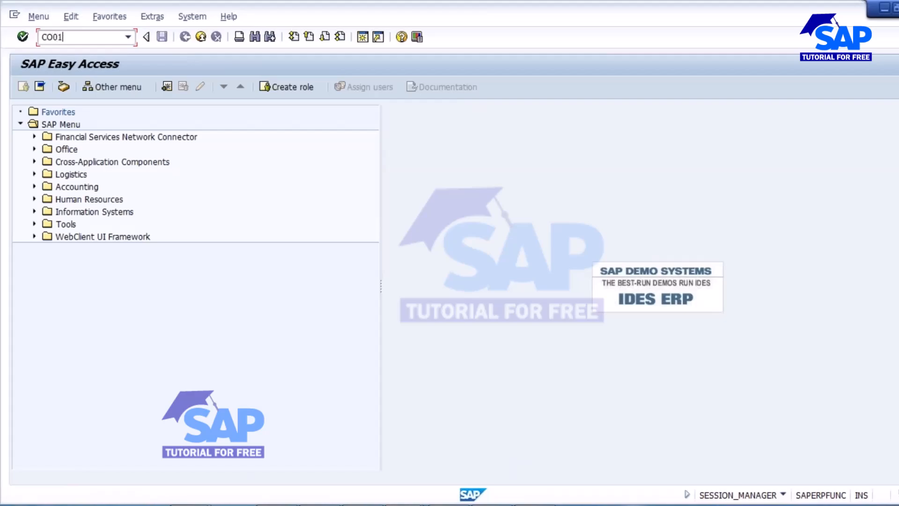
key("Return")
left_click(140, 143)
left_click(149, 157)
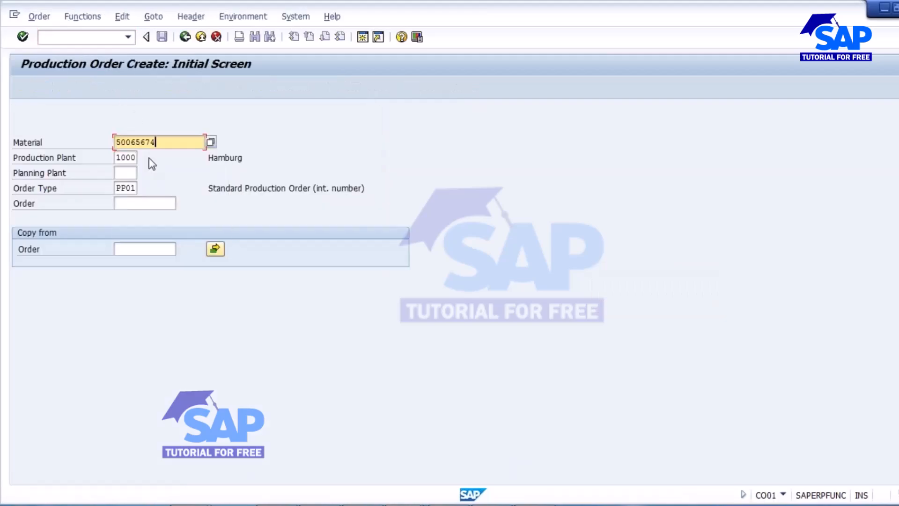
key("Return")
key("Down")
key("Return")
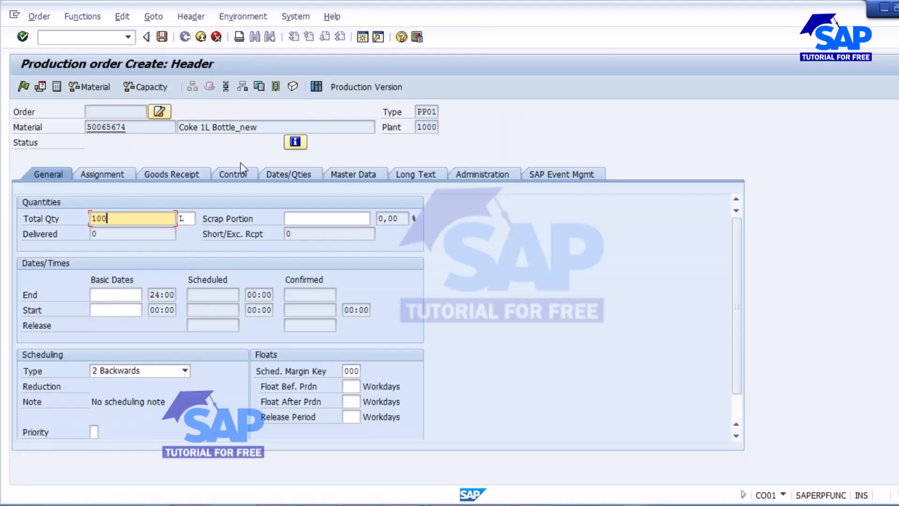
left_click(129, 375)
left_click(94, 416)
key("Return")
left_click(191, 173)
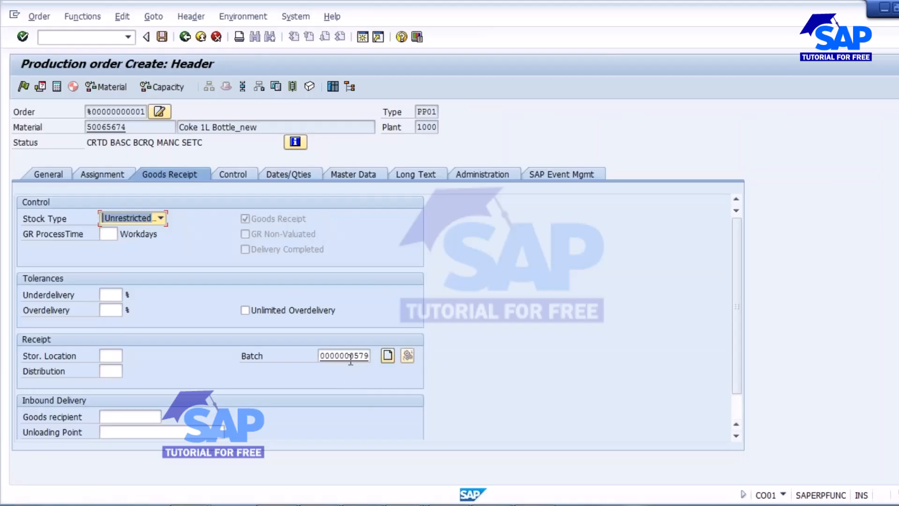
left_click(66, 38)
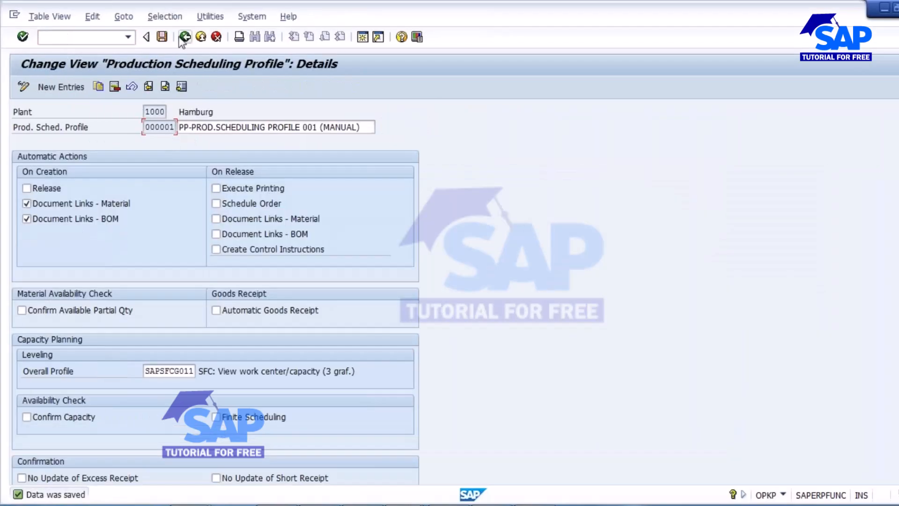
left_click(184, 37)
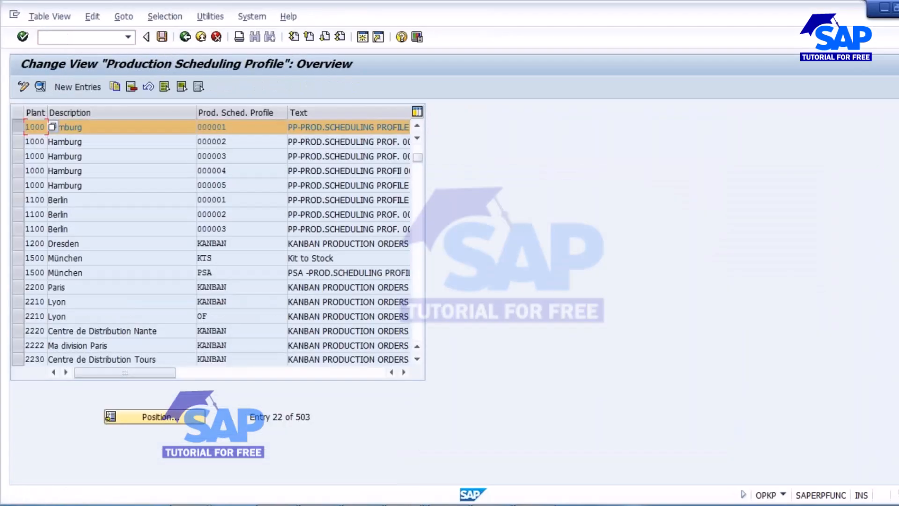
Step: In the implementation guide, open Shop Floor Control's Define order type-dependent parameters
left_click(20, 127)
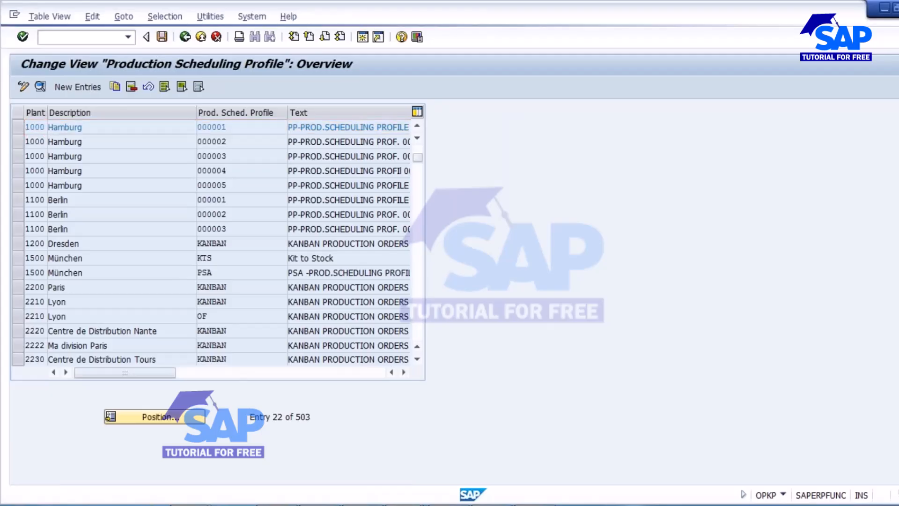
key("F3")
scroll(309, 432, "down", 3)
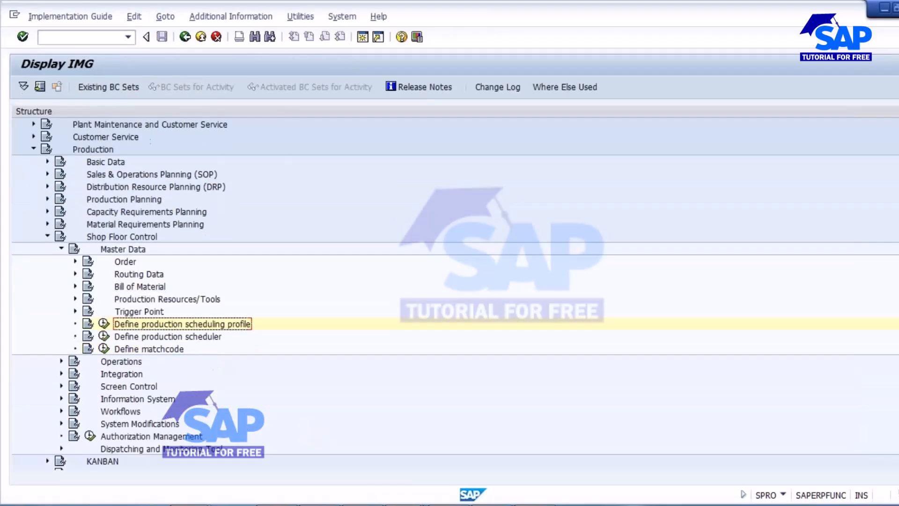
left_click(75, 261)
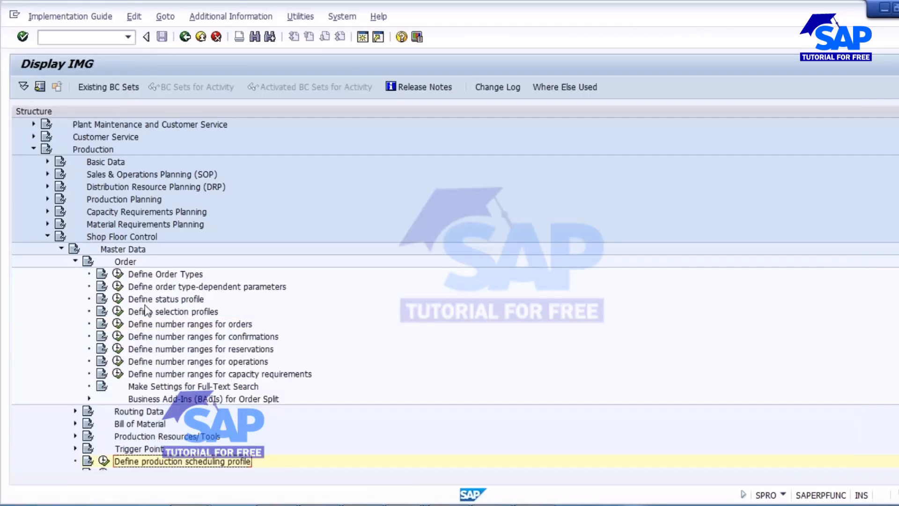
left_click(118, 287)
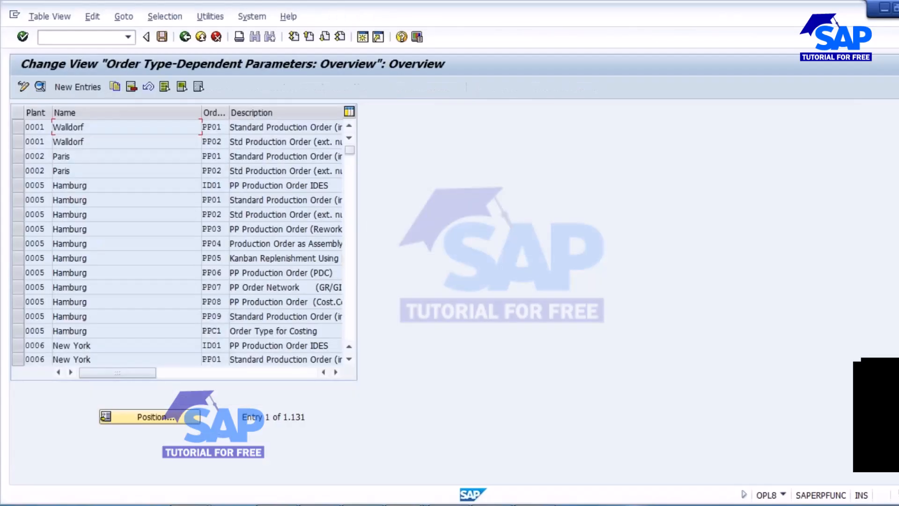
Step: Position the table to plant 1000 and open the details of order type PP01
left_click(169, 420)
type("1000")
key("Tab")
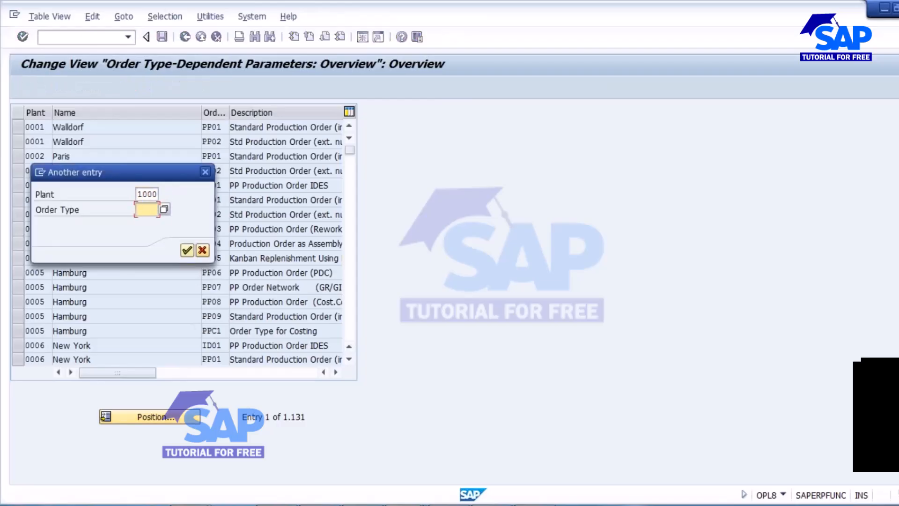
left_click(187, 250)
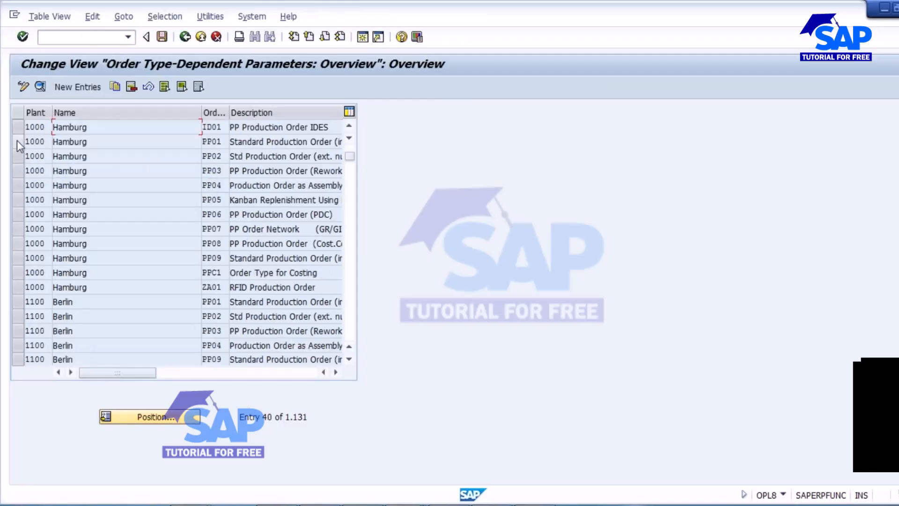
left_click(18, 142)
left_click(40, 87)
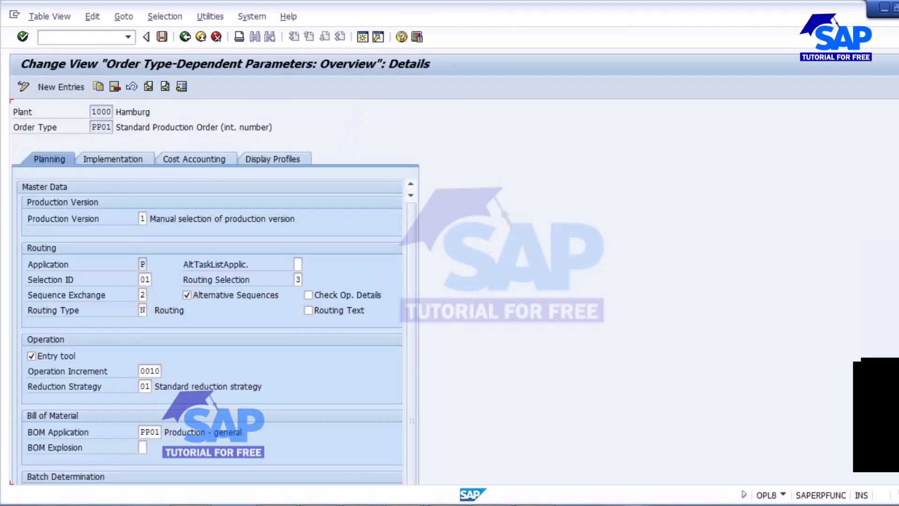
scroll(210, 328, "down", 2)
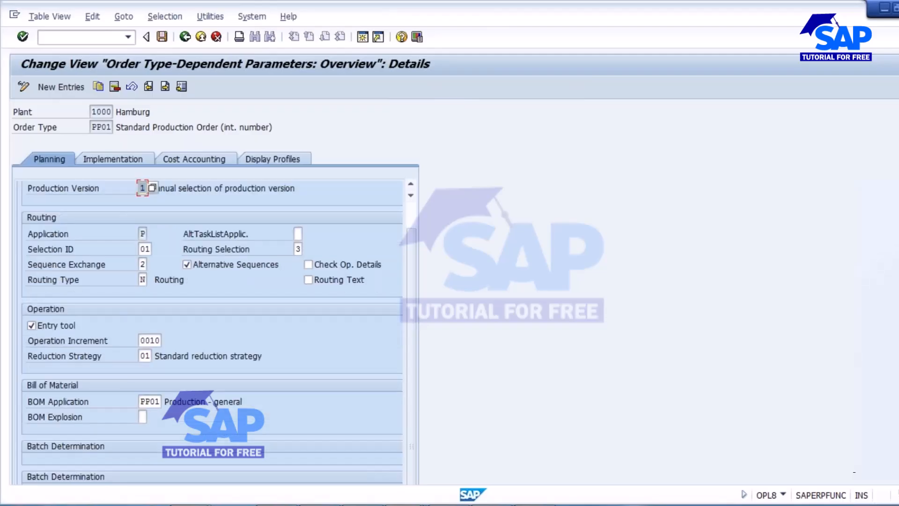